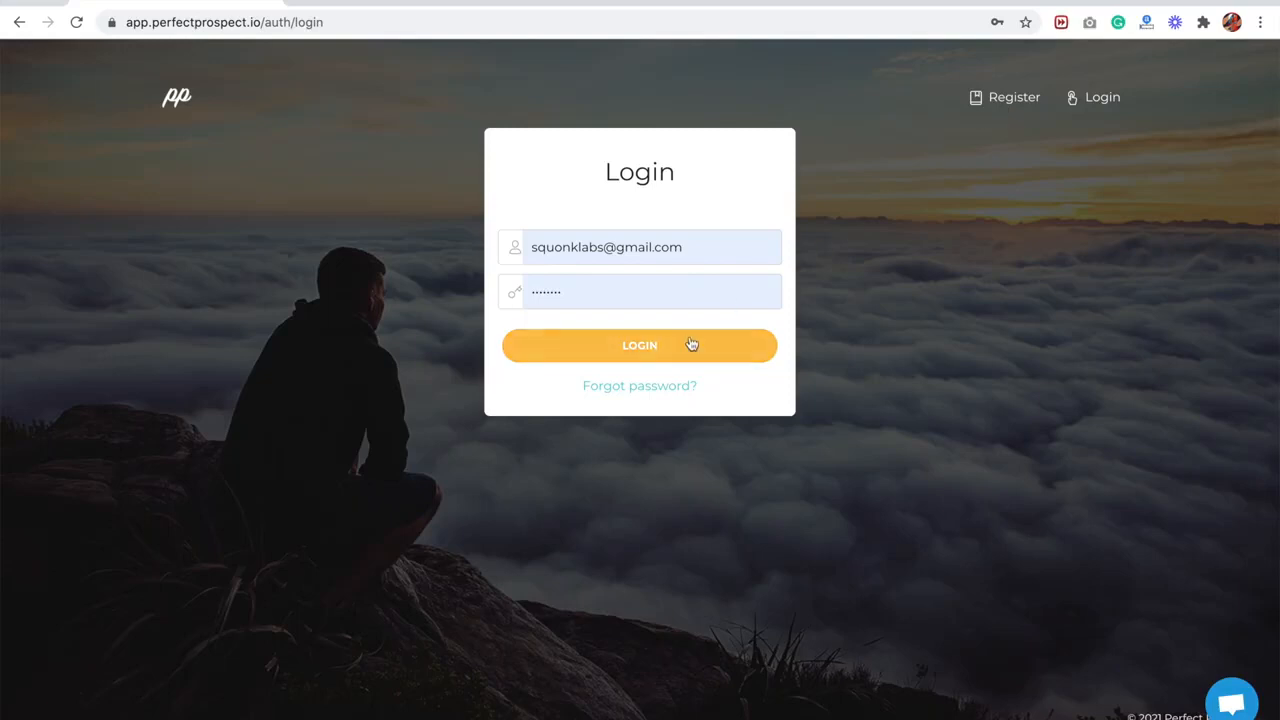
- Log in with the prefilled account credentials
click(672, 358)
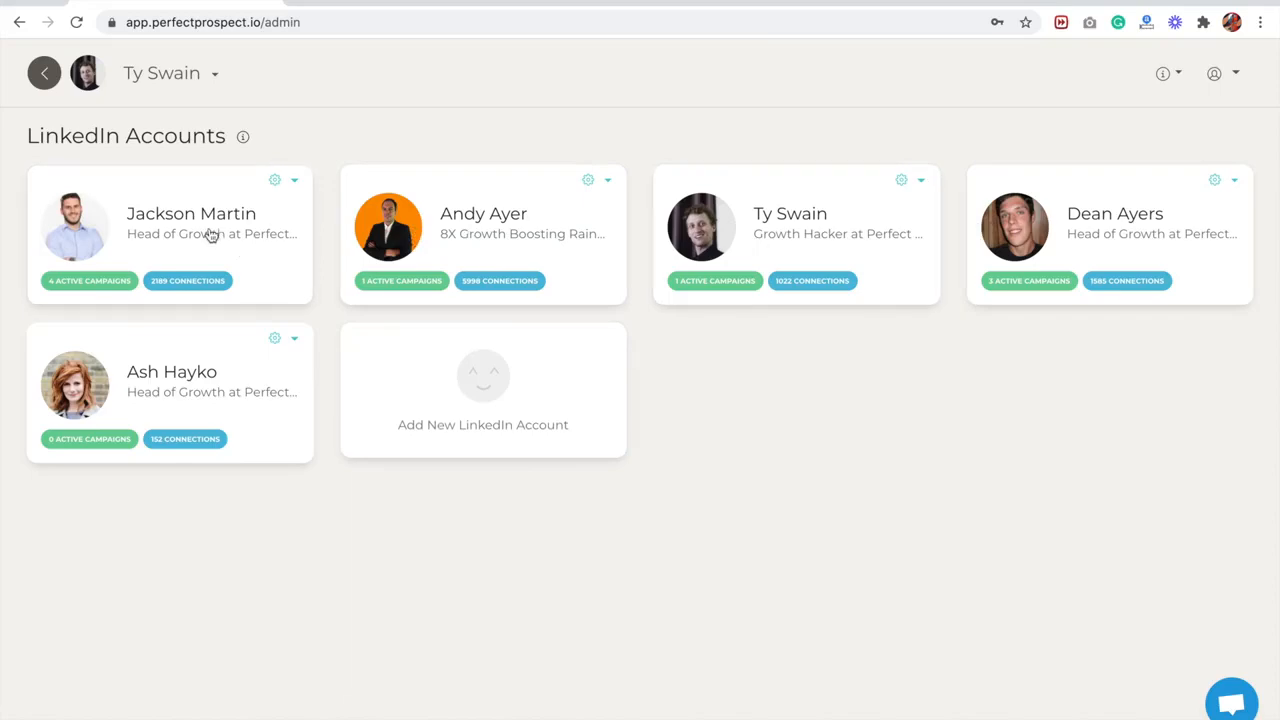
- Review the form for adding a new LinkedIn account, including its credential fields, and close it without adding one
click(480, 413)
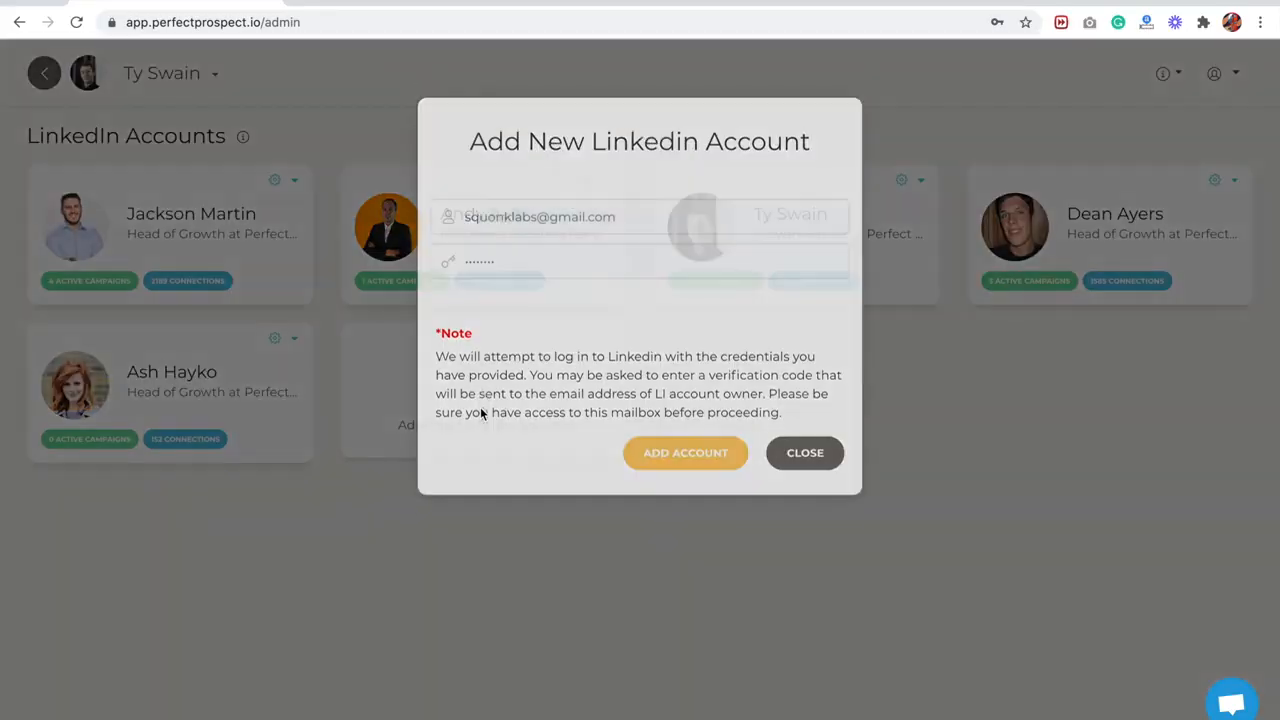
drag(460, 173, 843, 189)
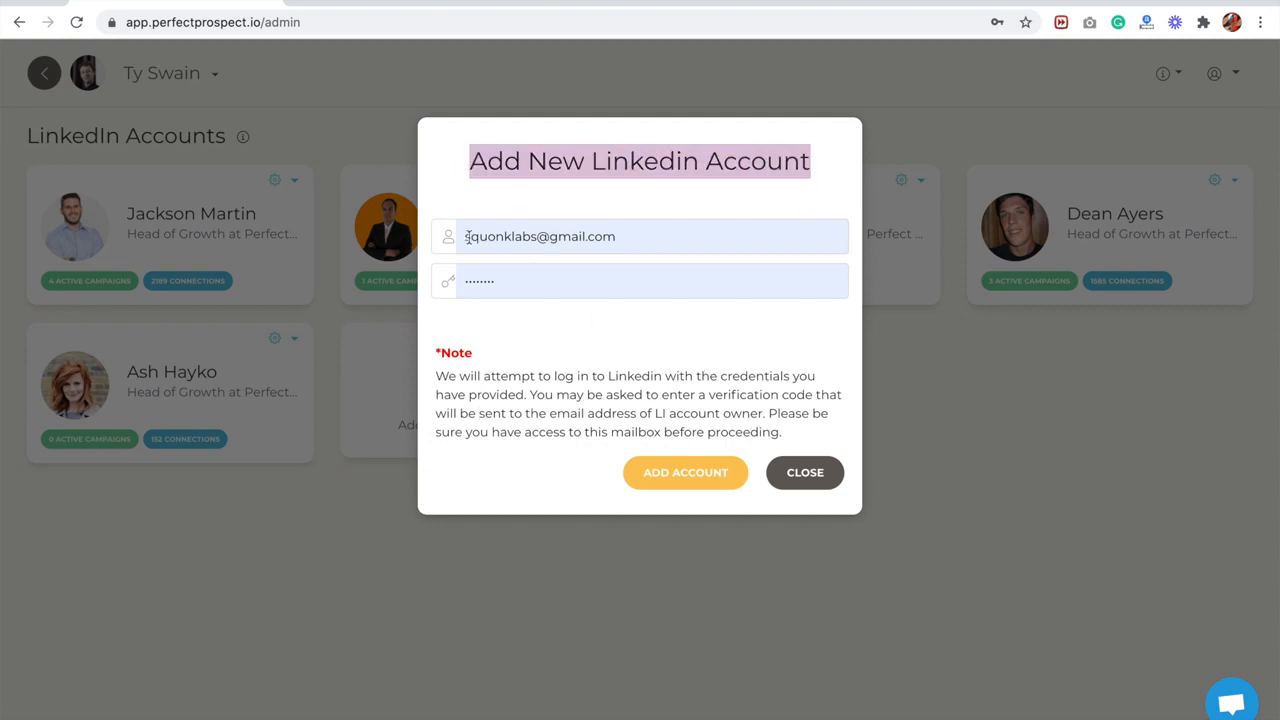
drag(470, 238, 644, 242)
click(676, 168)
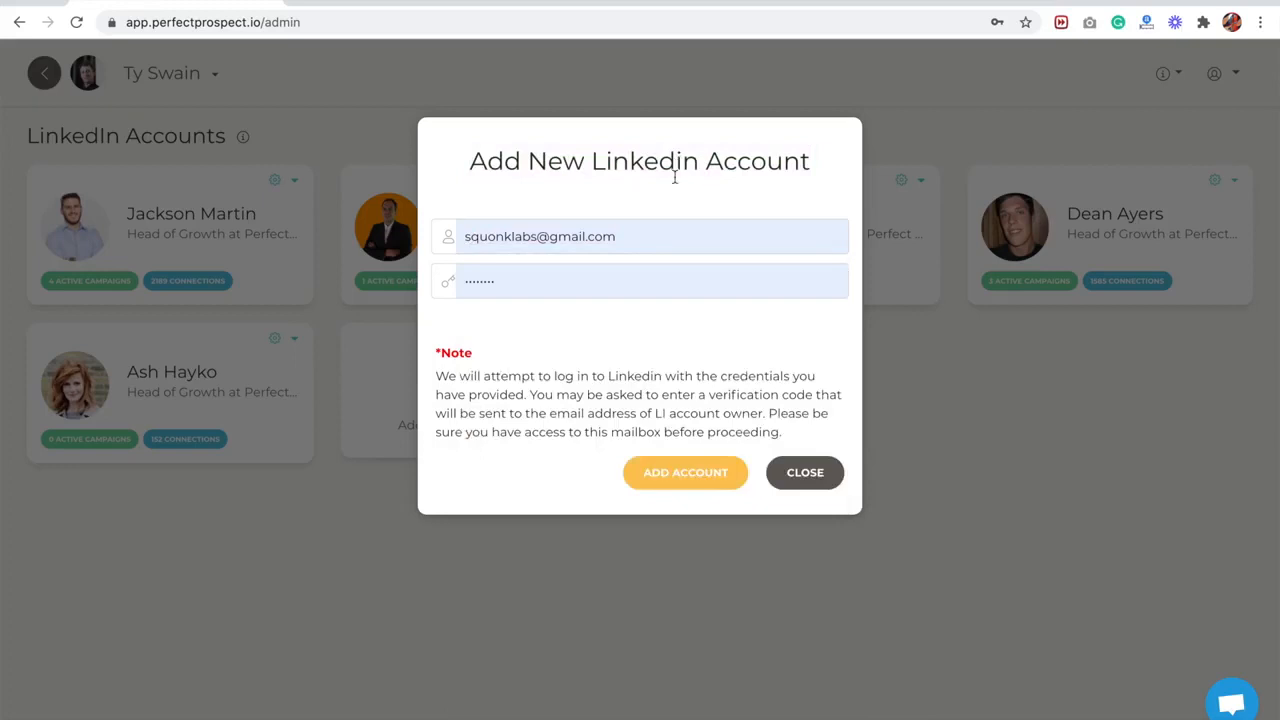
click(805, 473)
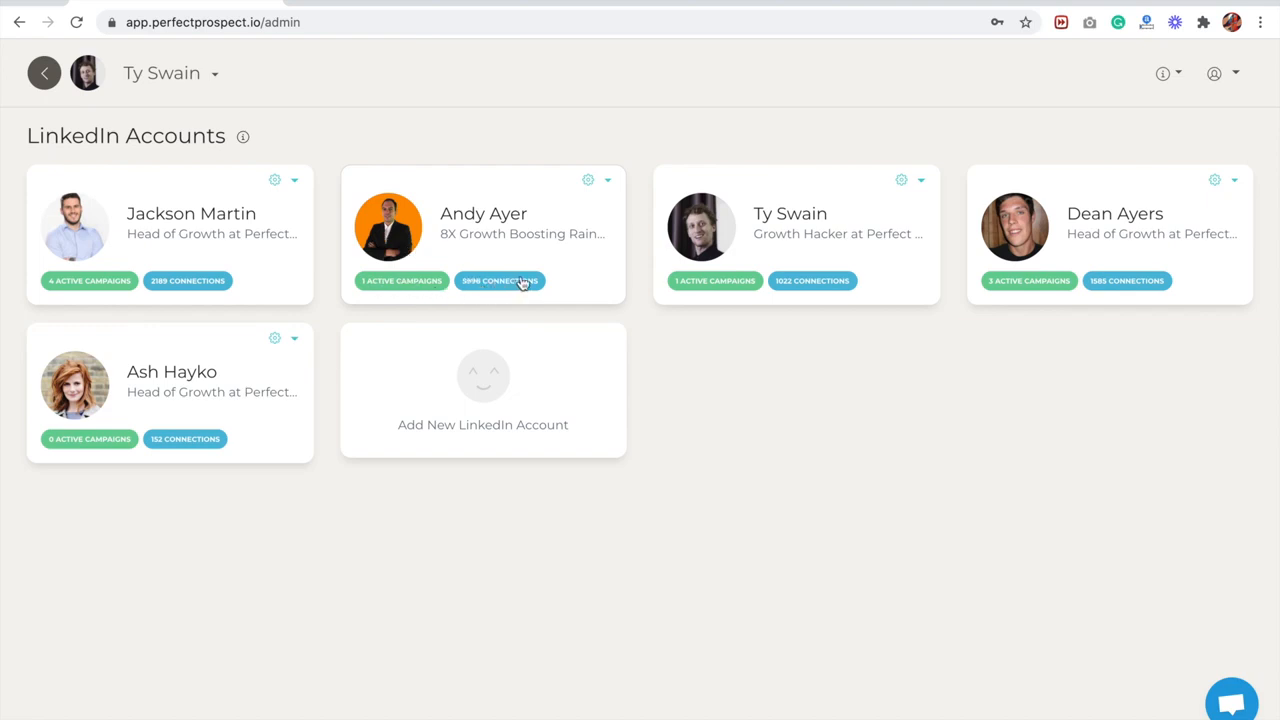
- Review the headline and About summary in the profile editor of the "8X Growth Boosting Rainmaker" account, then close it without saving
click(603, 181)
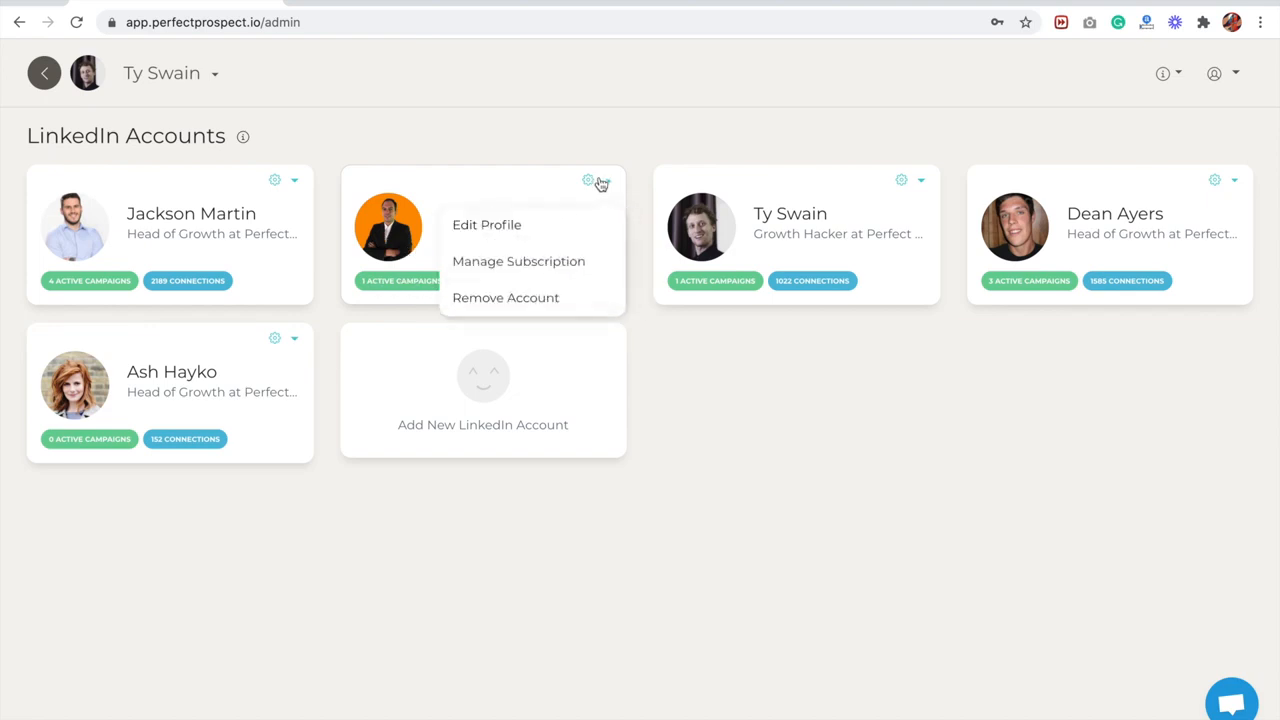
click(510, 228)
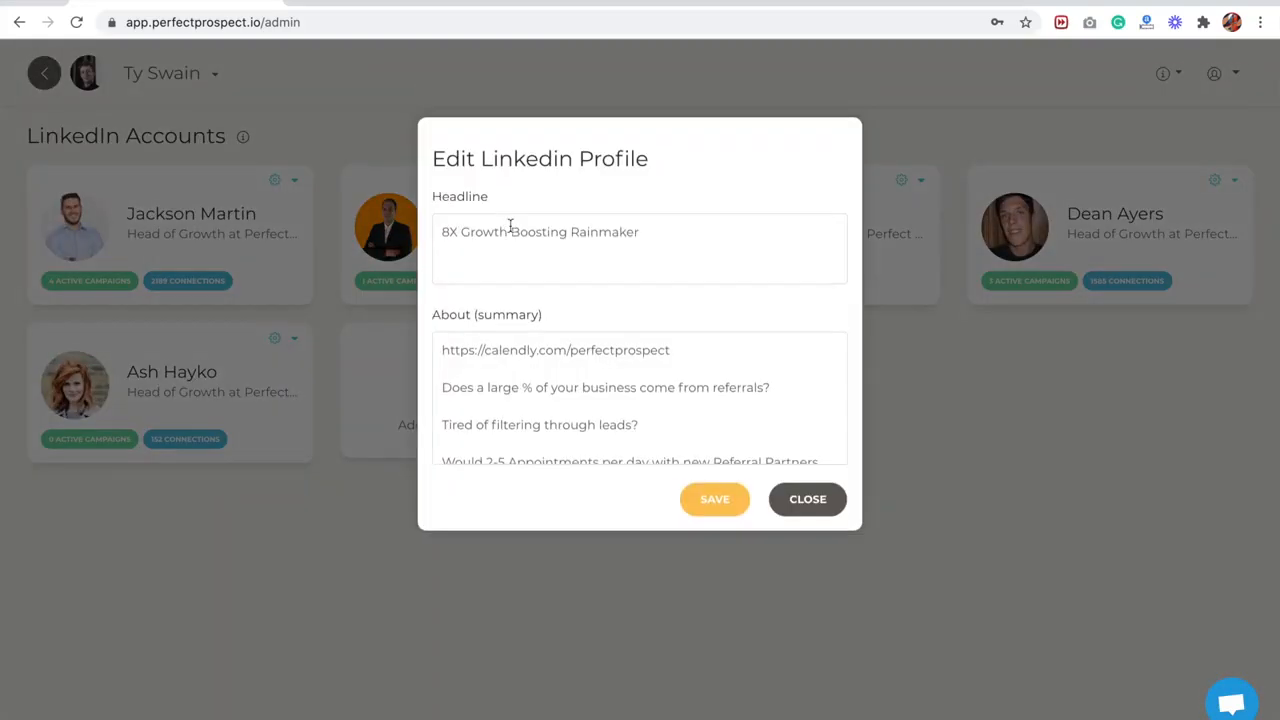
click(677, 245)
key(super+a)
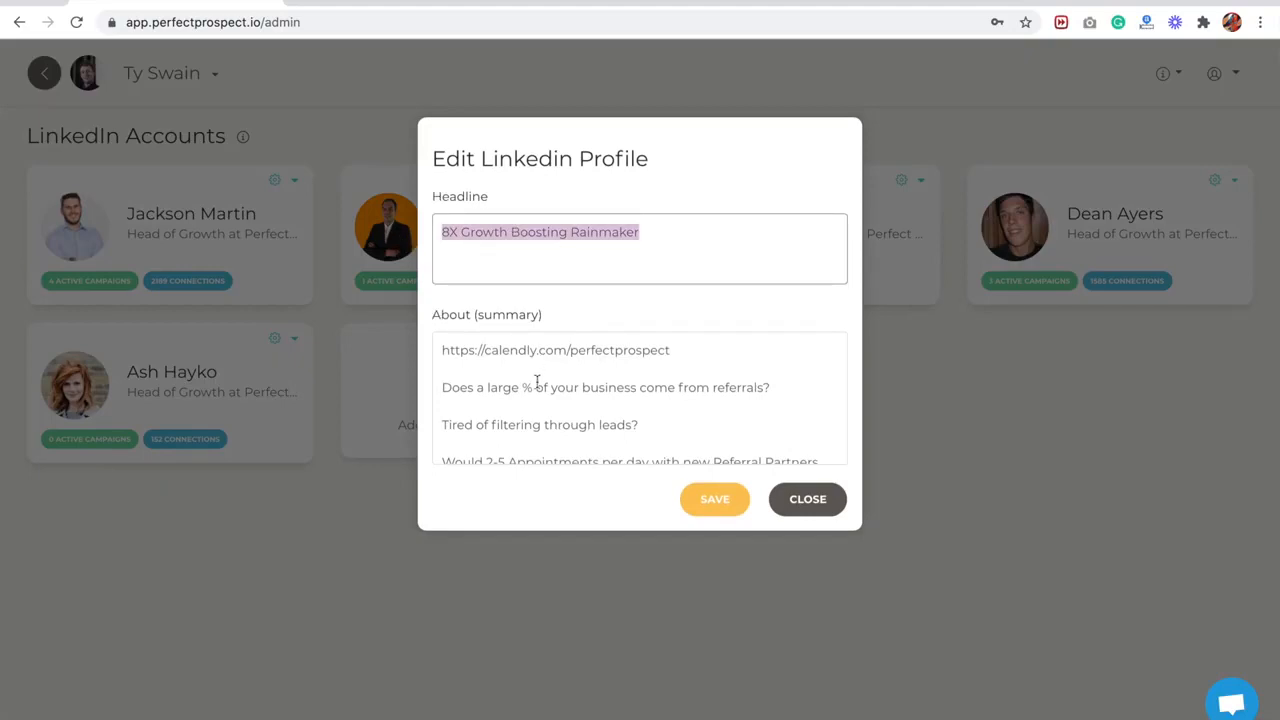
click(443, 352)
drag(443, 352, 650, 482)
click(788, 505)
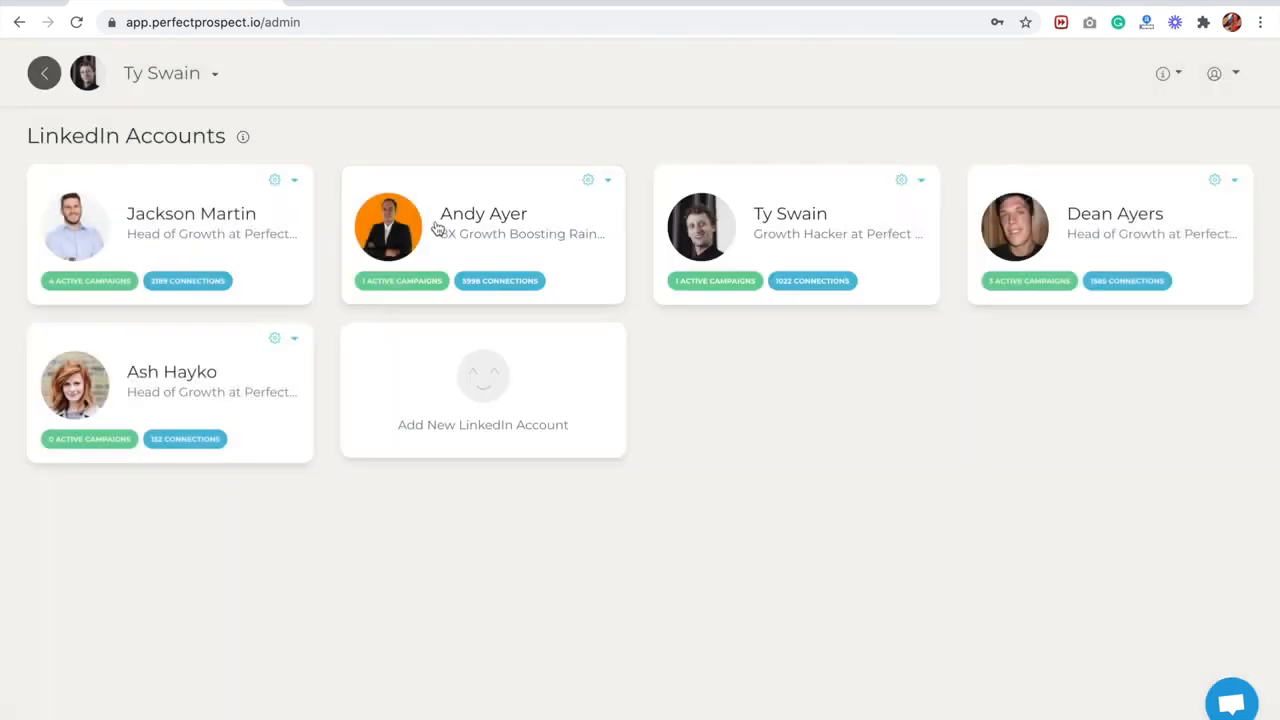
- Open the "8X Growth Boosting Rainmaker" account and start a new sequence from its Sequence Manager
click(436, 228)
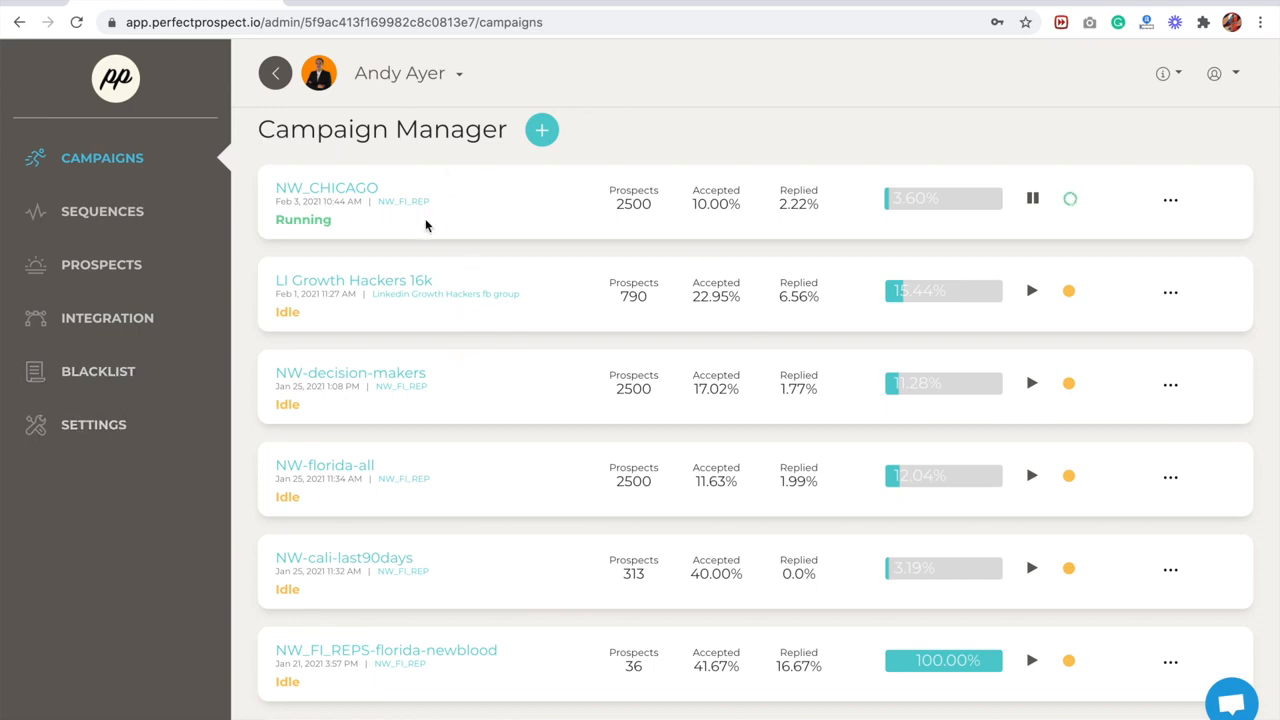
drag(266, 122, 490, 136)
click(490, 136)
click(133, 212)
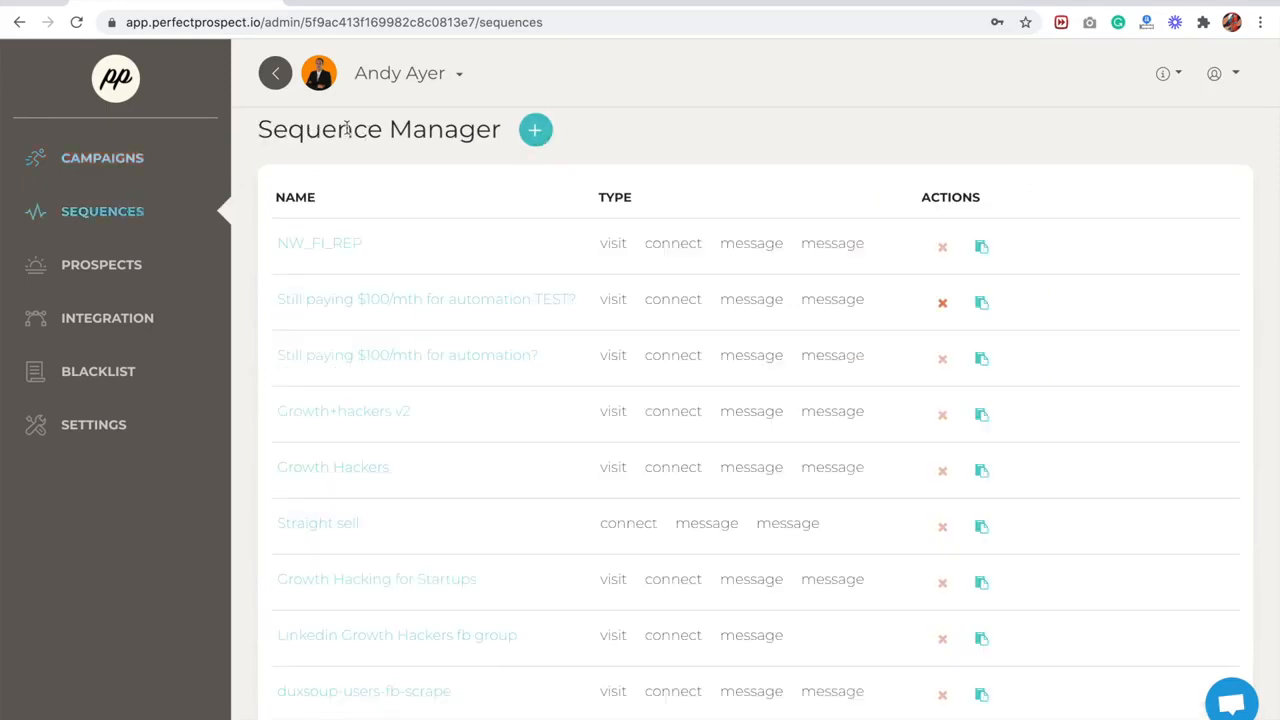
click(537, 134)
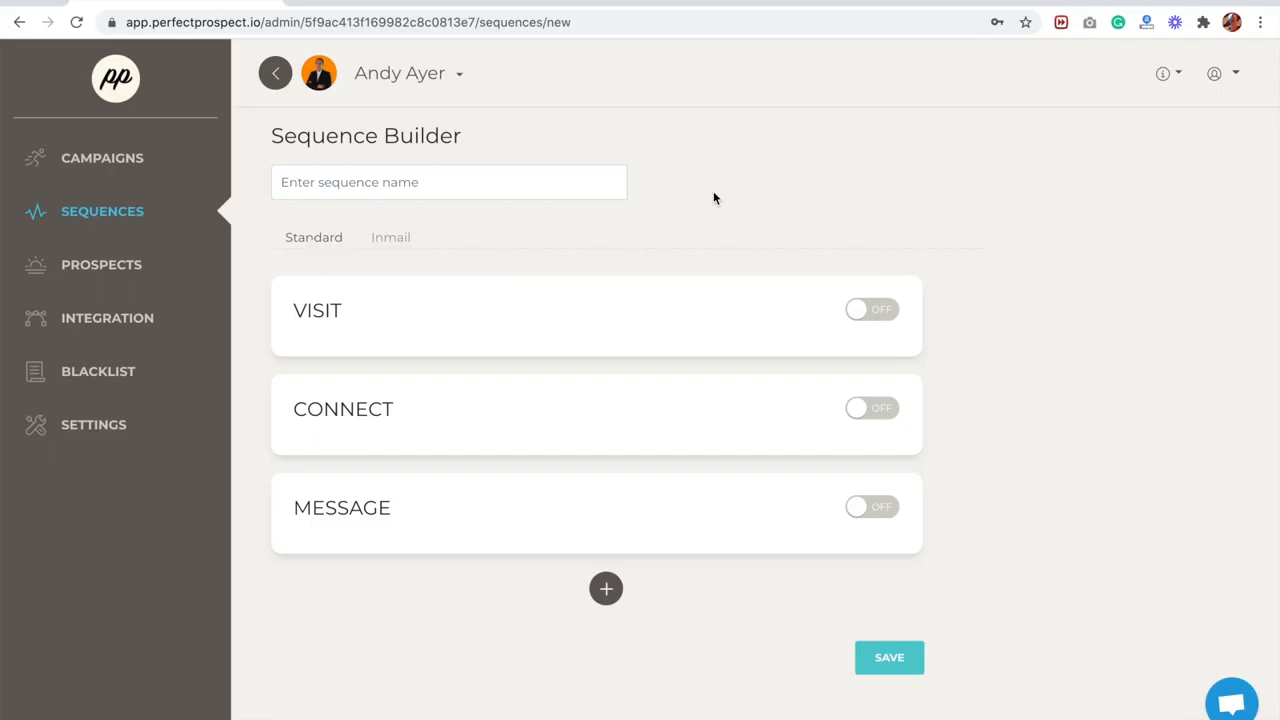
- Turn on the Visit and Connect steps of the new sequence
click(868, 309)
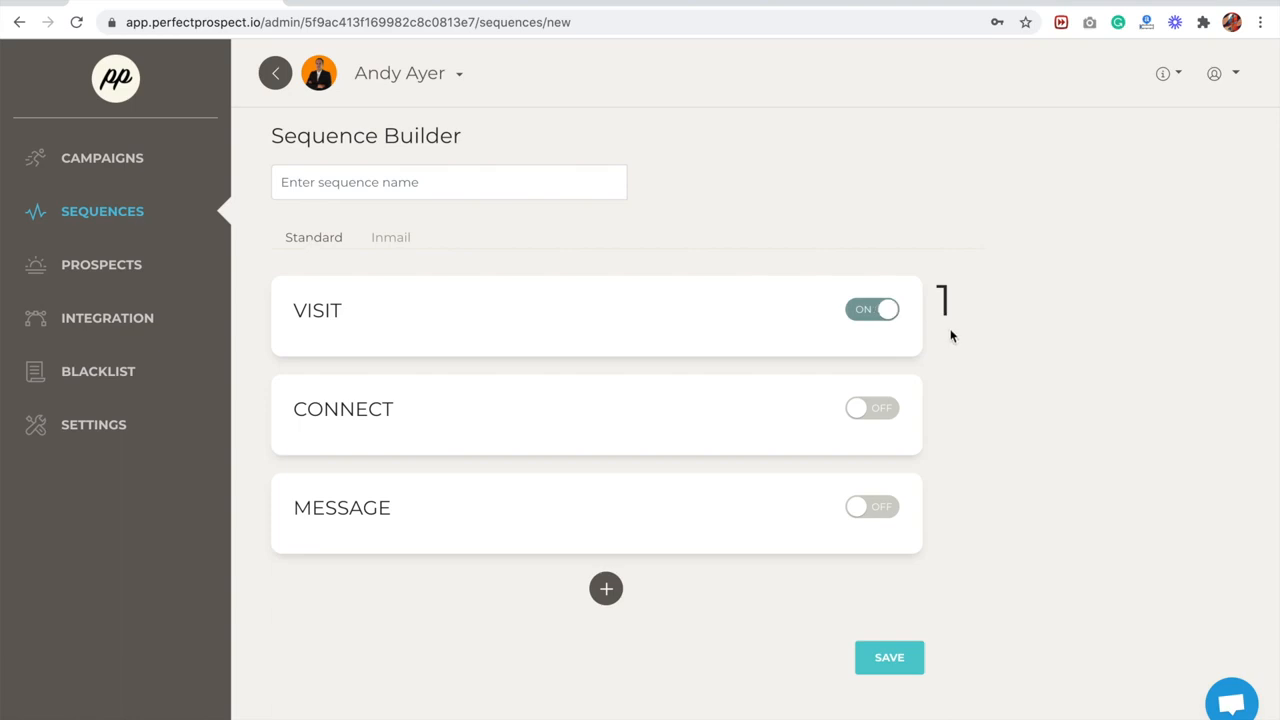
scroll(951, 336, down, 1)
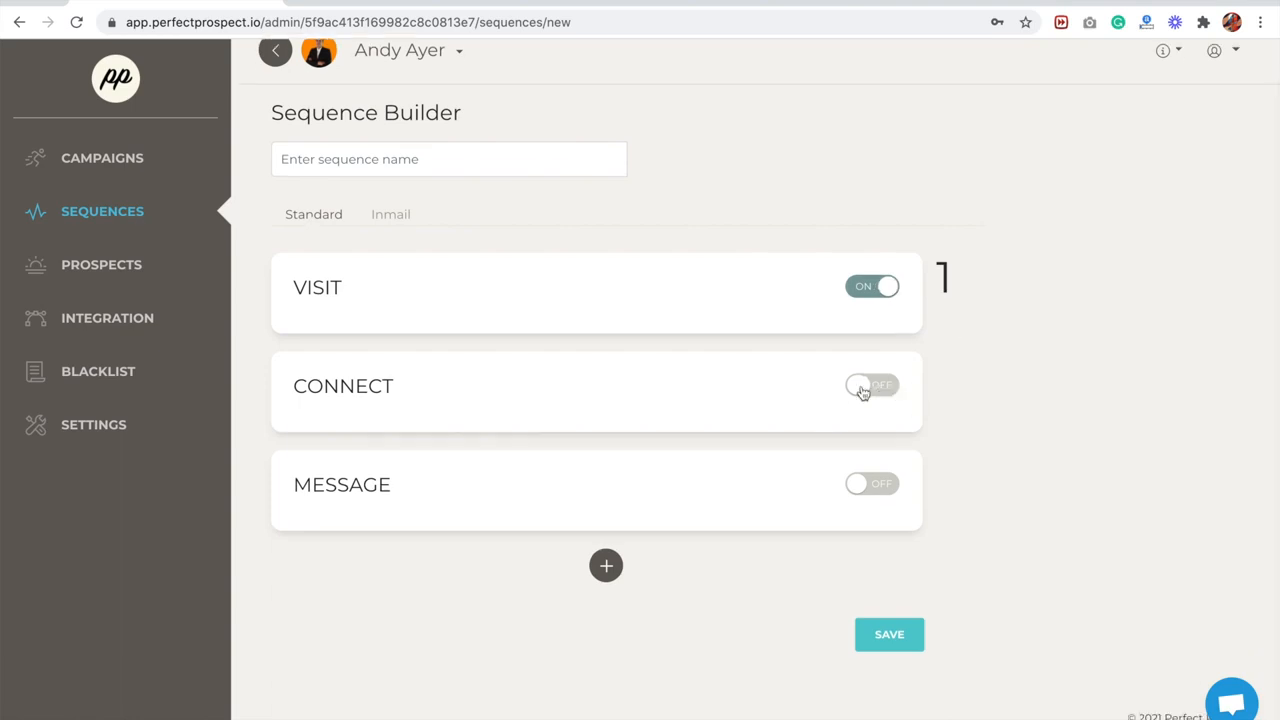
click(858, 438)
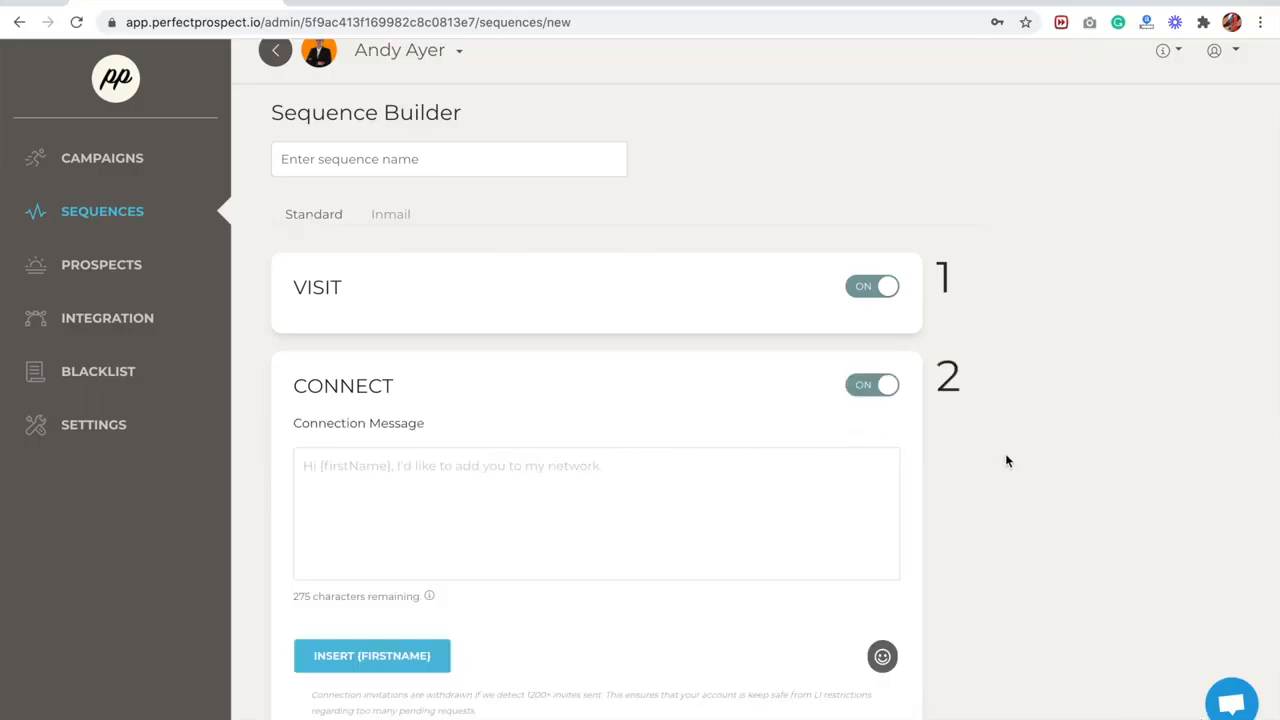
- Write the connection message "{firstName} - I'd like to add you to my connect." using the first-name placeholder
scroll(1005, 455, down, 1)
scroll(1005, 460, down, 1)
click(370, 572)
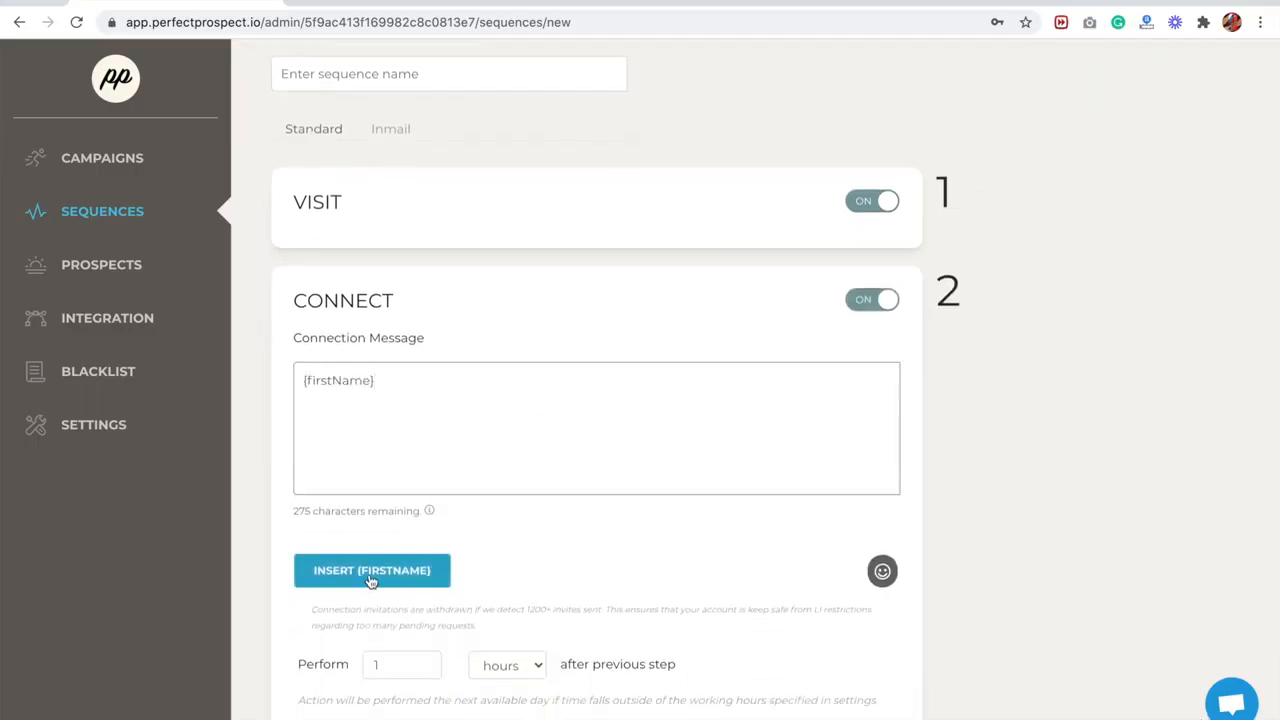
text(- I'd like to )
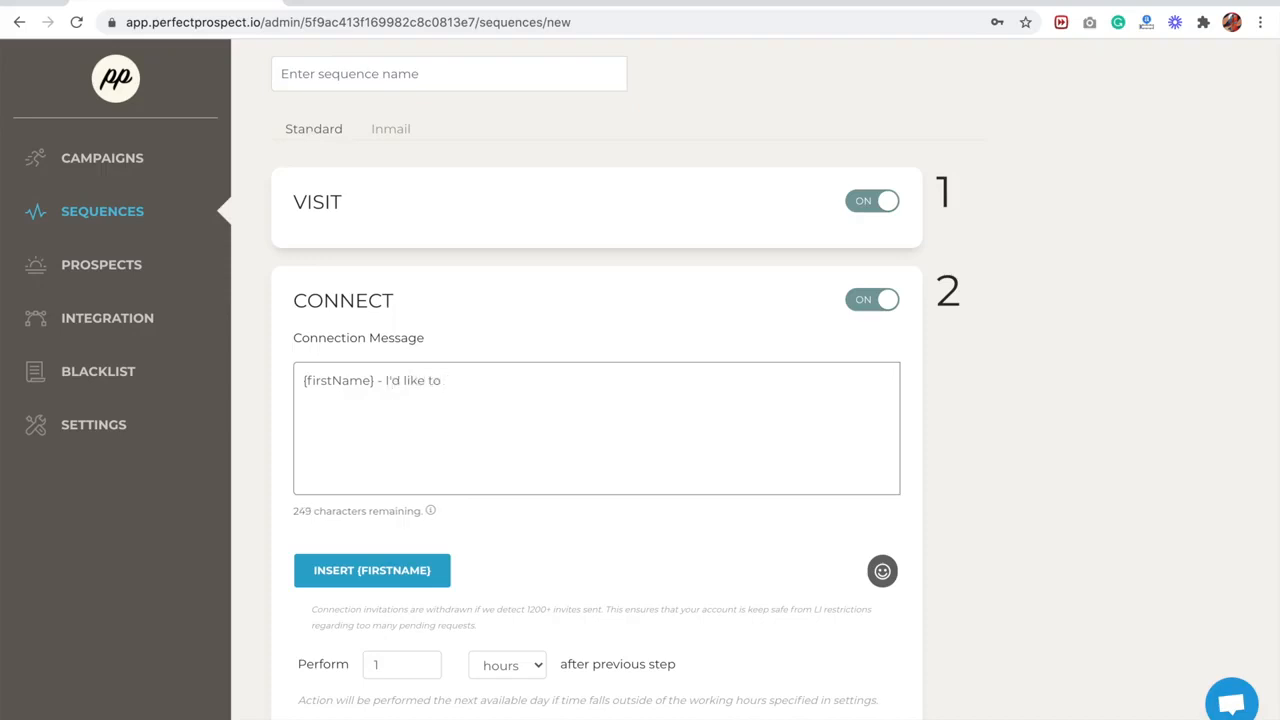
text( add you to m)
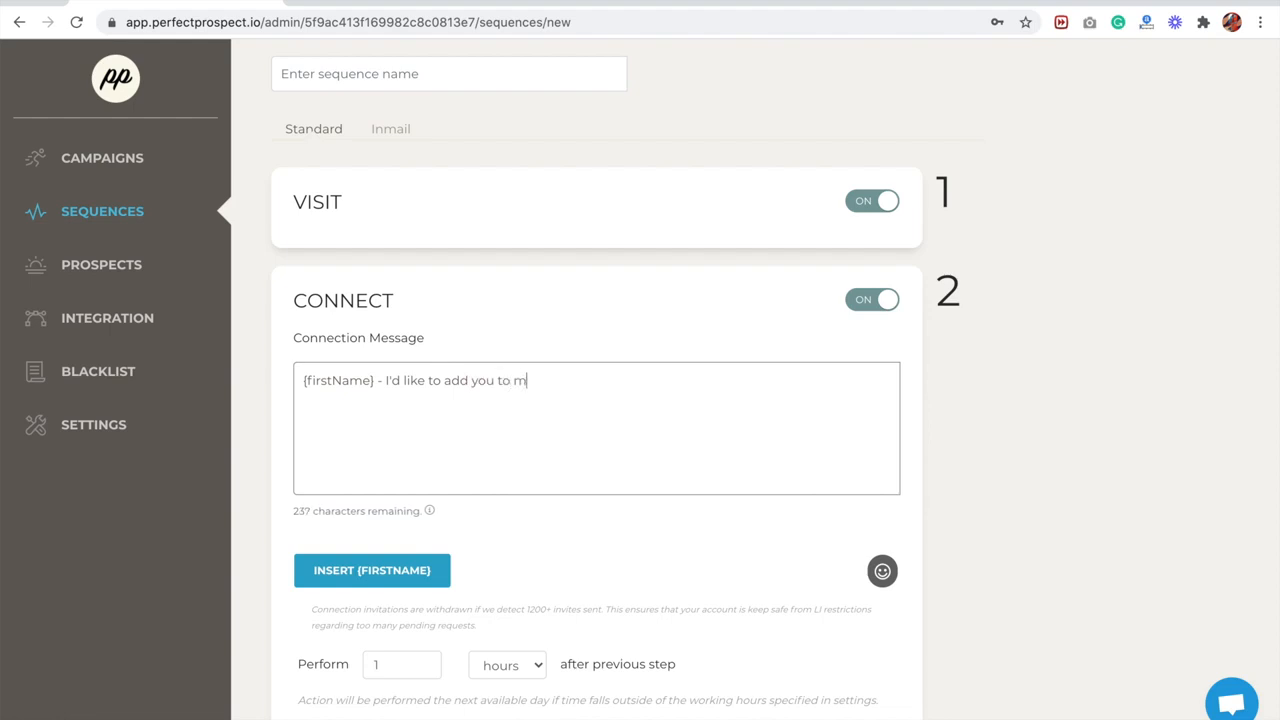
text(y connect.)
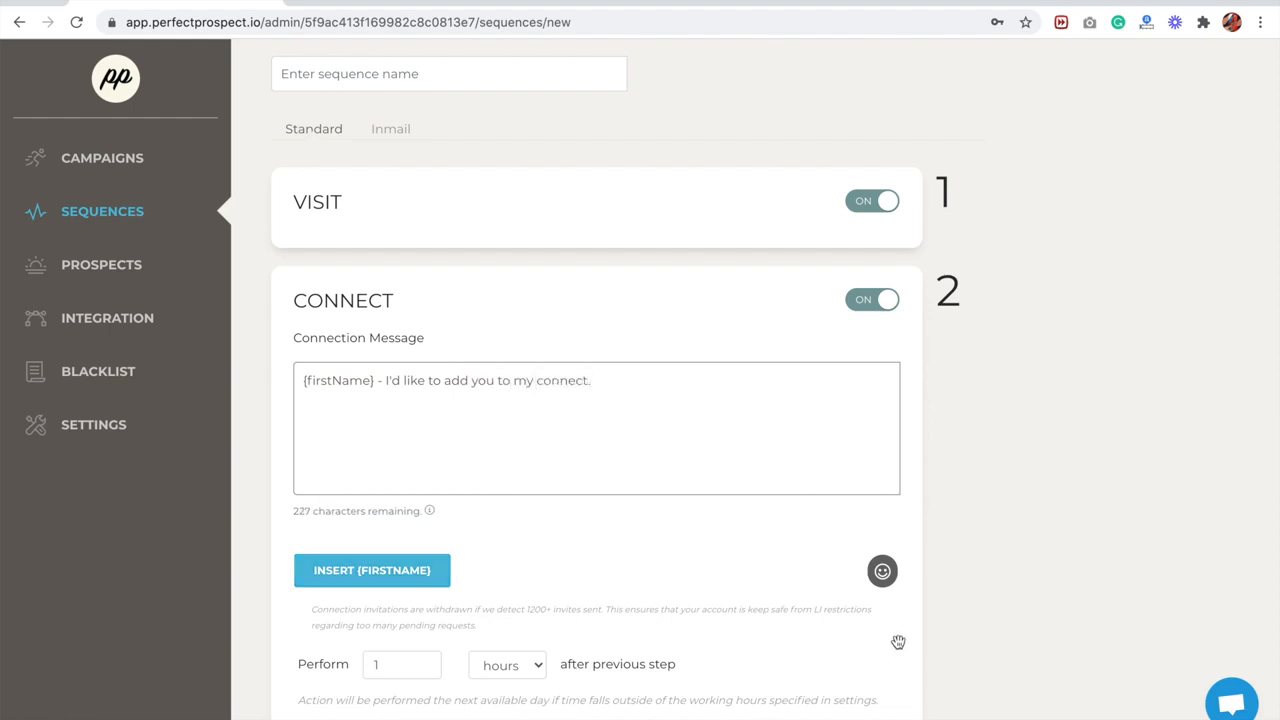
- Set the Connect step to run 2 days after the previous step
scroll(913, 632, down, 3)
click(378, 511)
drag(361, 513, 347, 512)
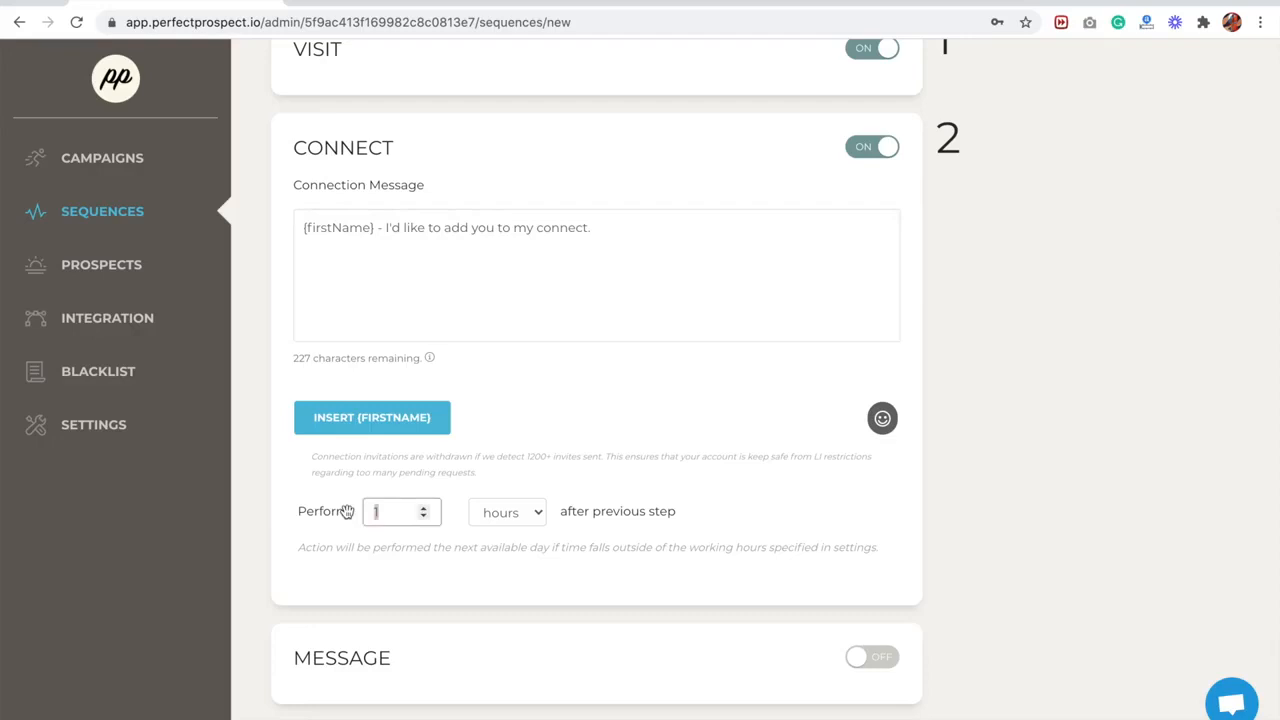
click(521, 512)
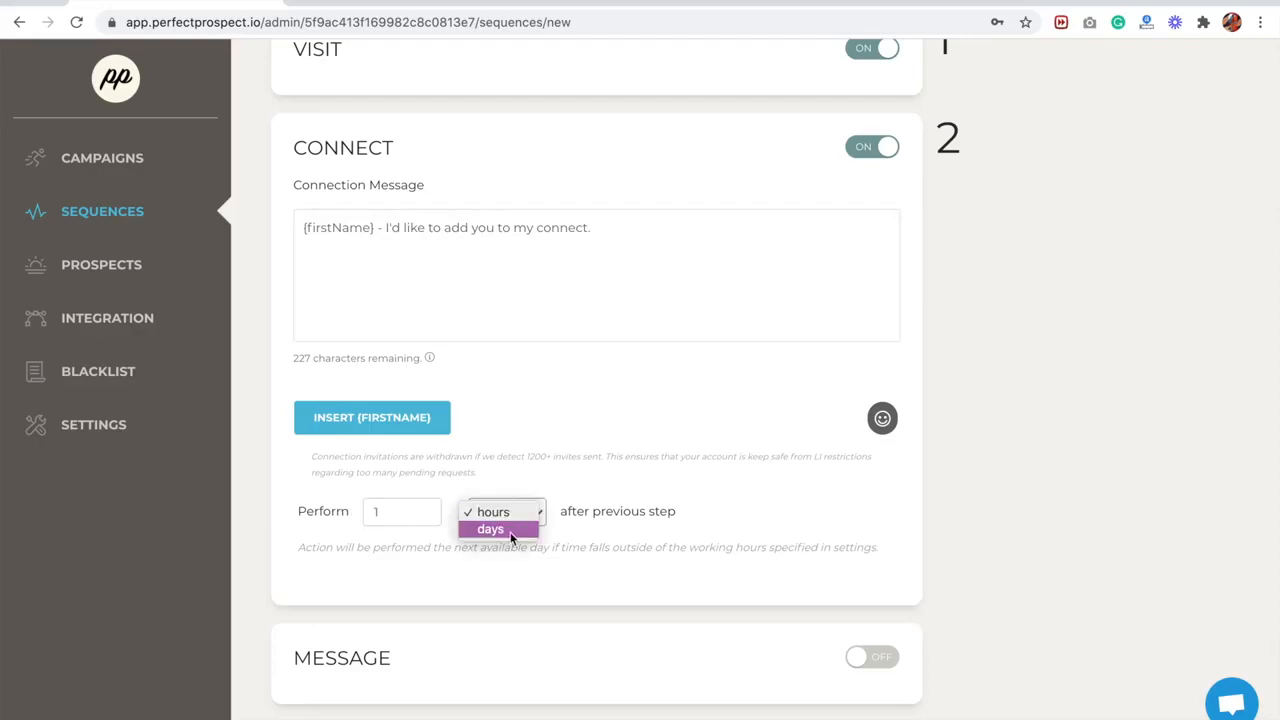
click(510, 531)
click(388, 512)
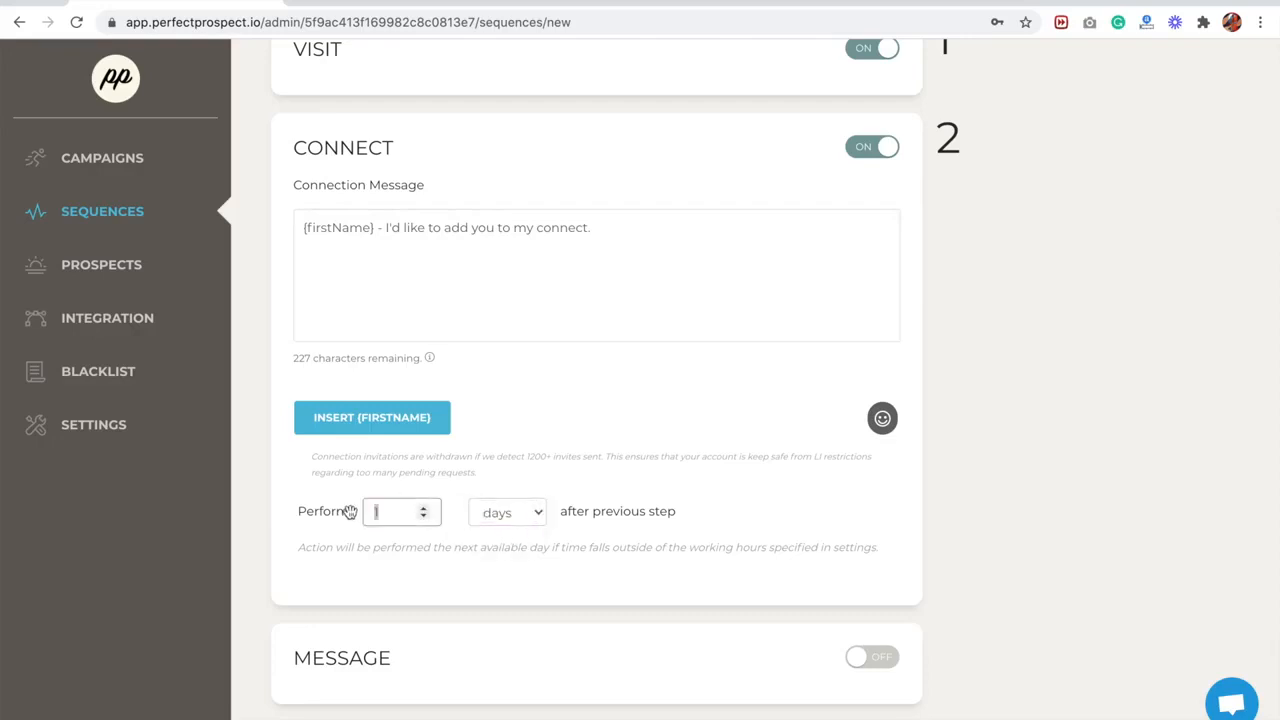
text(2)
- Turn on the Message step and insert the {firstName} placeholder into its follow-up message
scroll(766, 514, down, 1)
scroll(766, 514, down, 2)
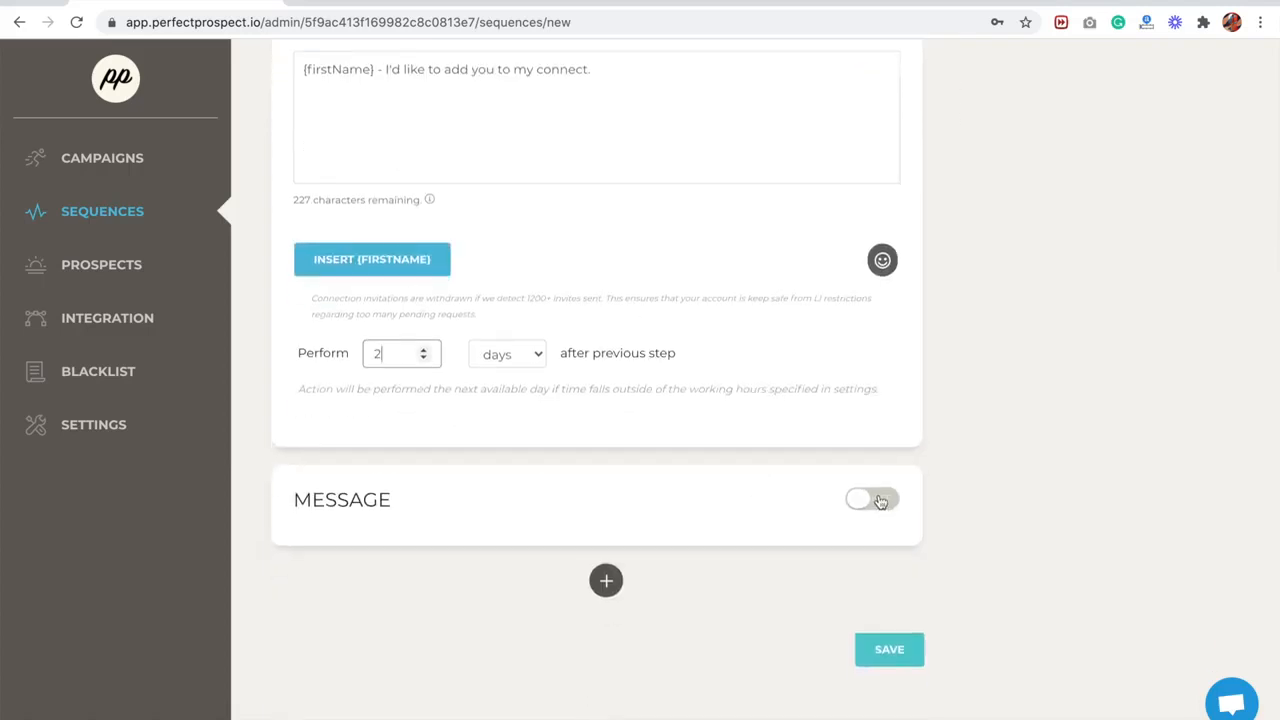
click(878, 499)
scroll(957, 494, down, 4)
scroll(951, 426, up, 6)
scroll(951, 426, up, 2)
scroll(970, 473, down, 2)
scroll(970, 473, down, 8)
click(443, 383)
click(386, 557)
scroll(600, 537, down, 3)
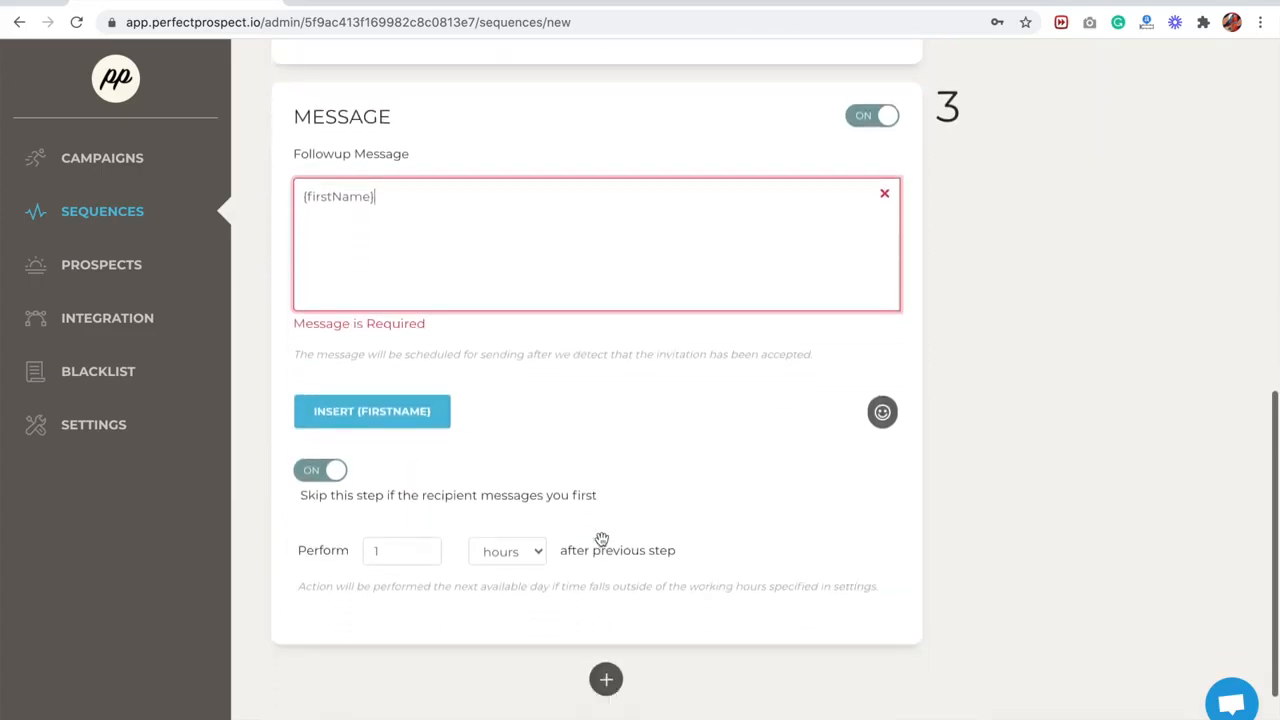
- Check the follow-up message's delay and switch its option to skip if the recipient messages first off and back on
click(388, 551)
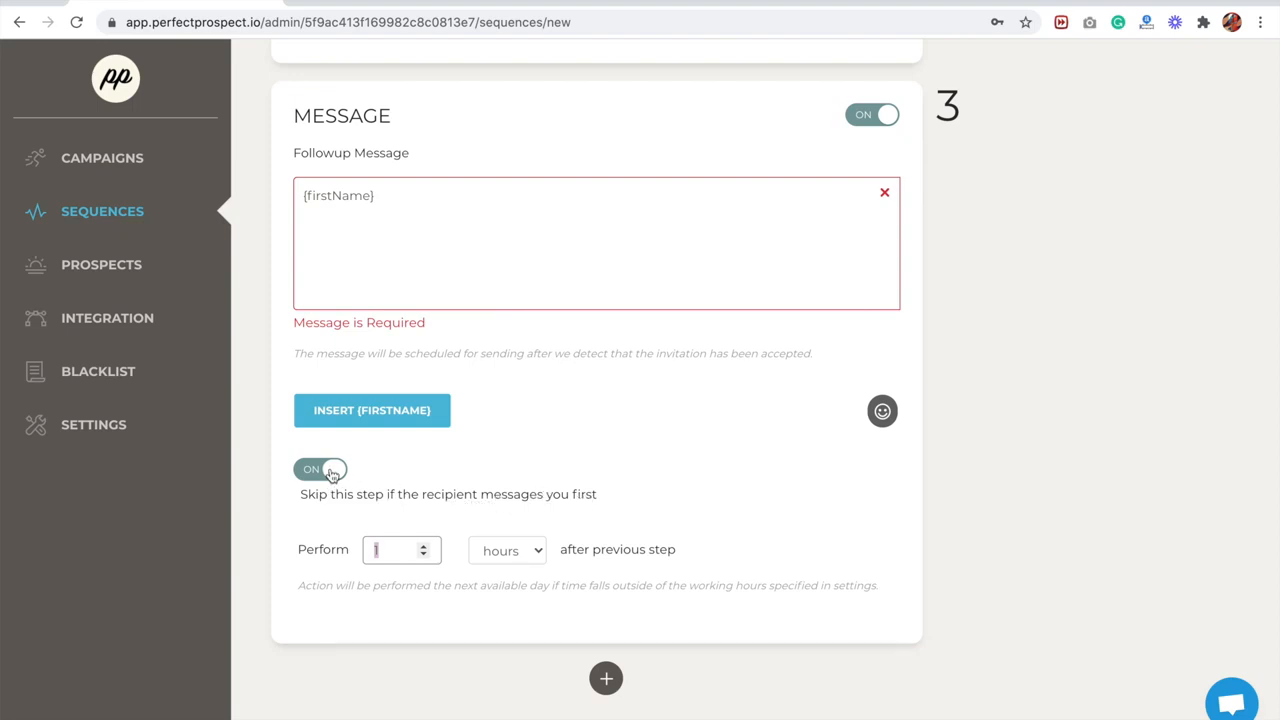
scroll(820, 480, up, 5)
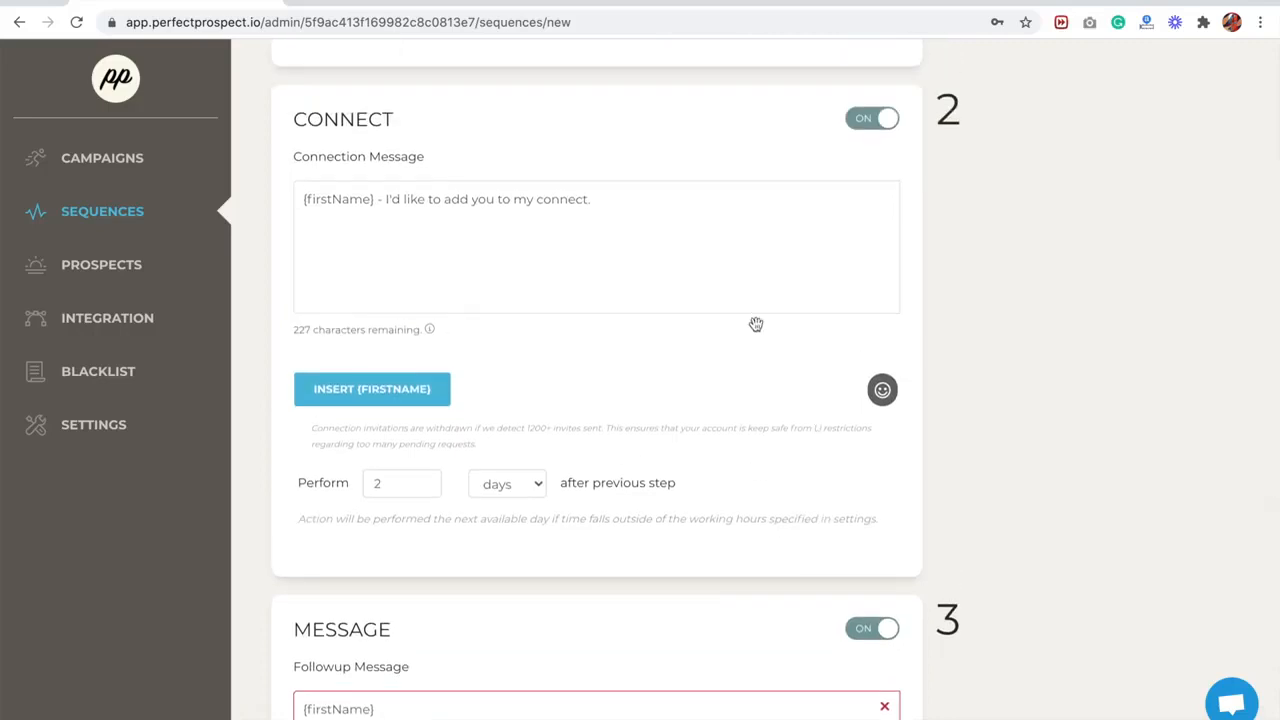
scroll(756, 324, down, 3)
scroll(756, 324, down, 1)
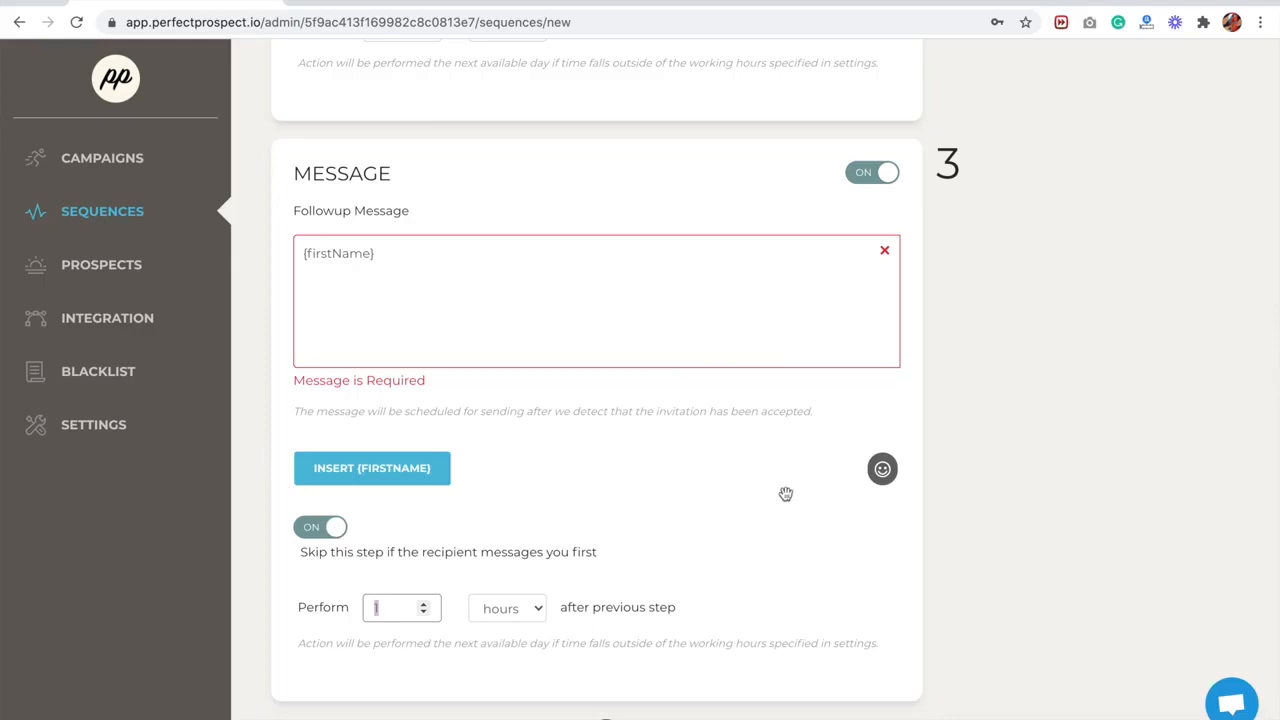
click(322, 530)
click(322, 530)
- Add four more Message steps to the end of the sequence
scroll(984, 486, down, 2)
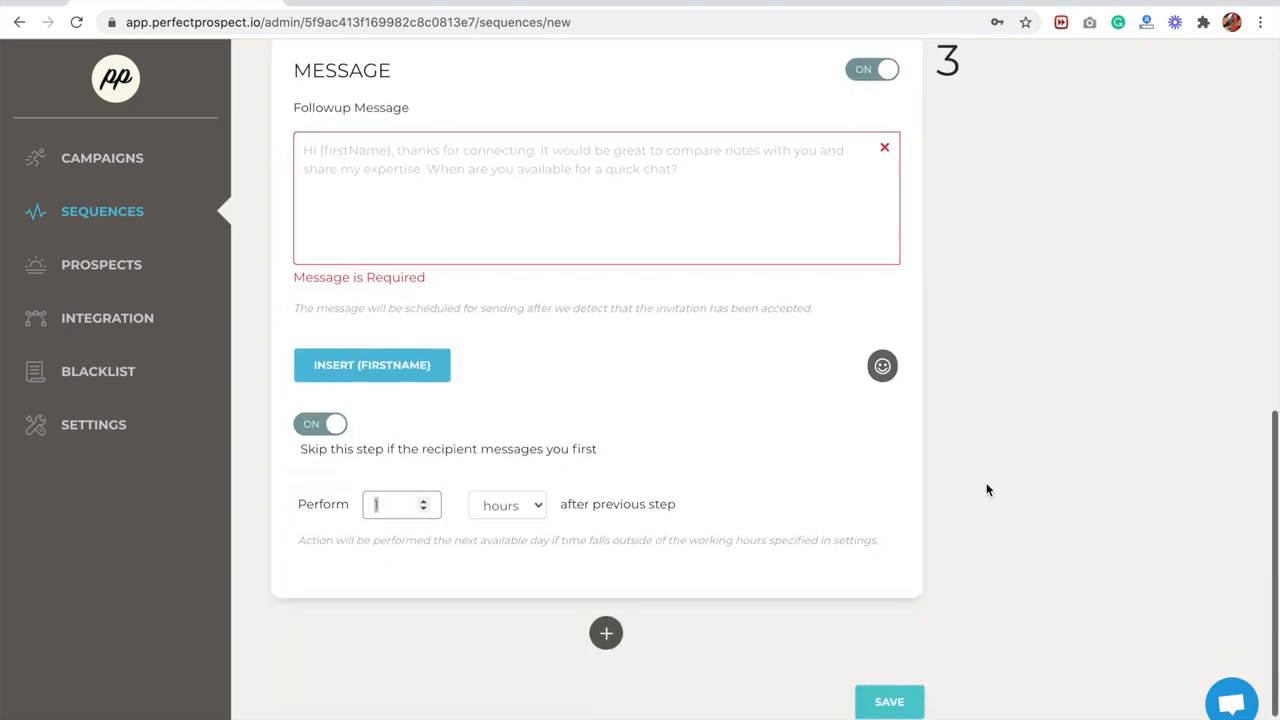
click(606, 632)
scroll(960, 612, down, 3)
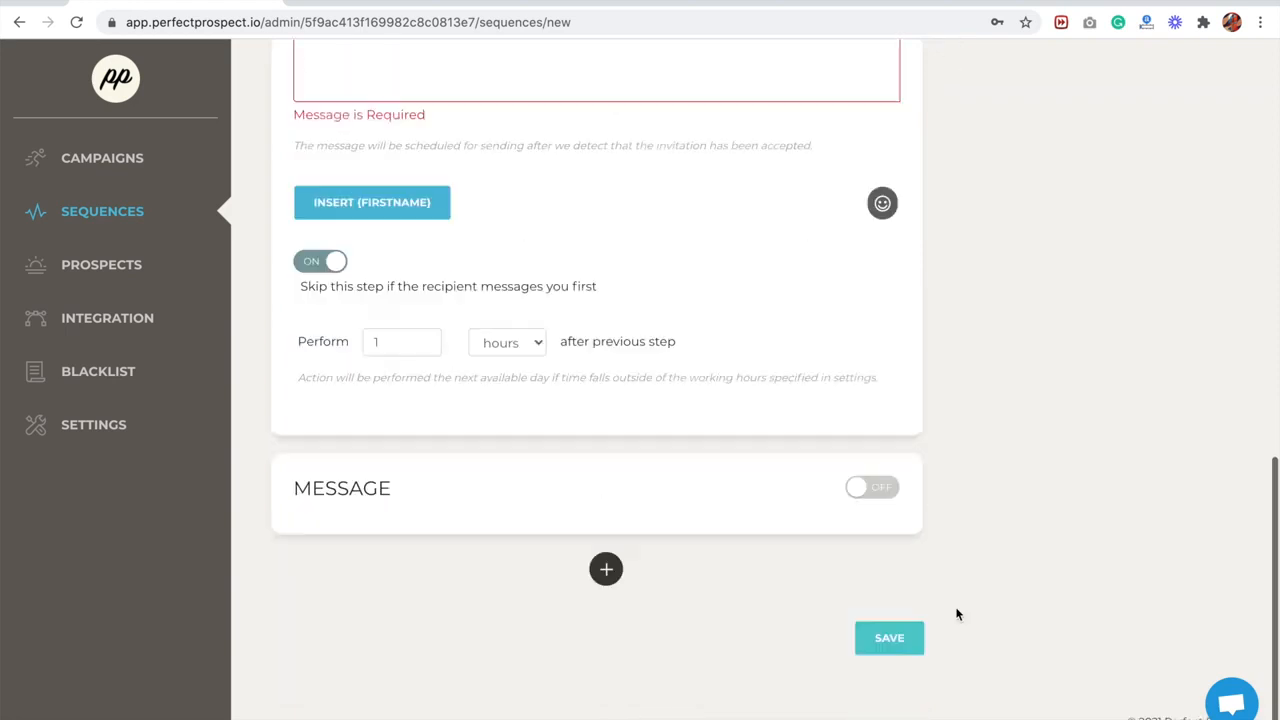
click(608, 566)
scroll(985, 545, down, 2)
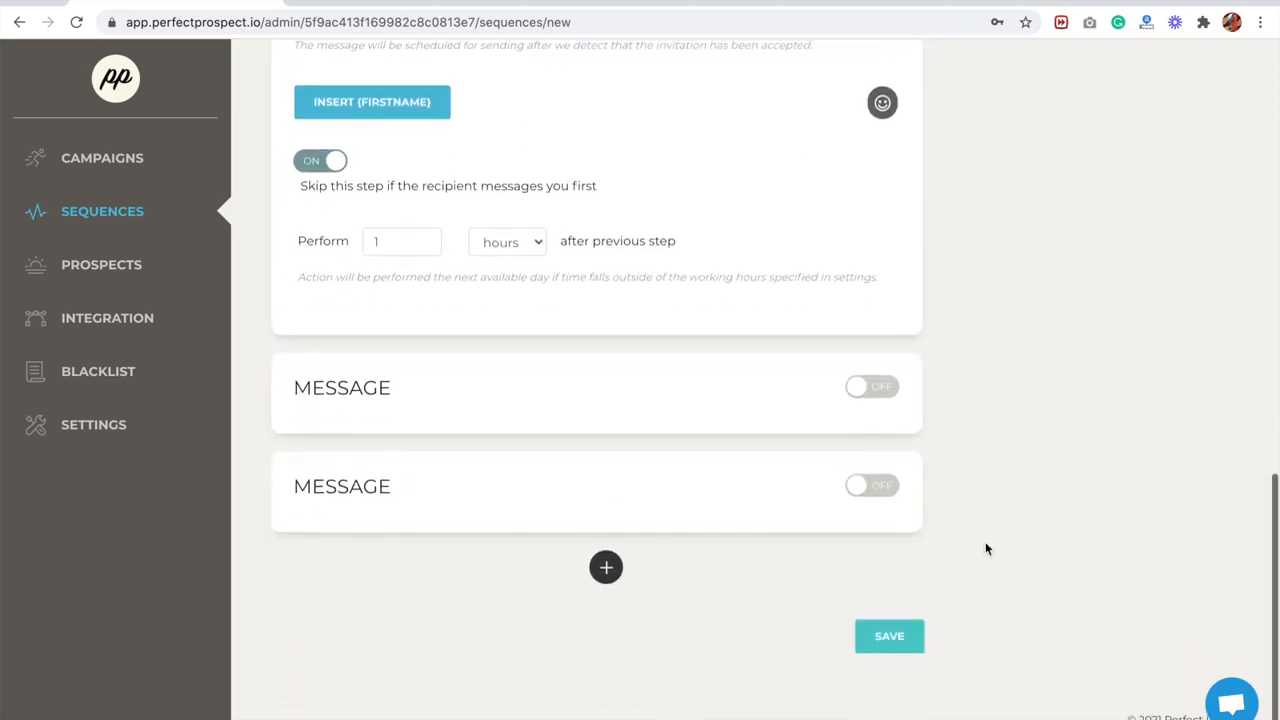
click(606, 566)
scroll(951, 518, down, 2)
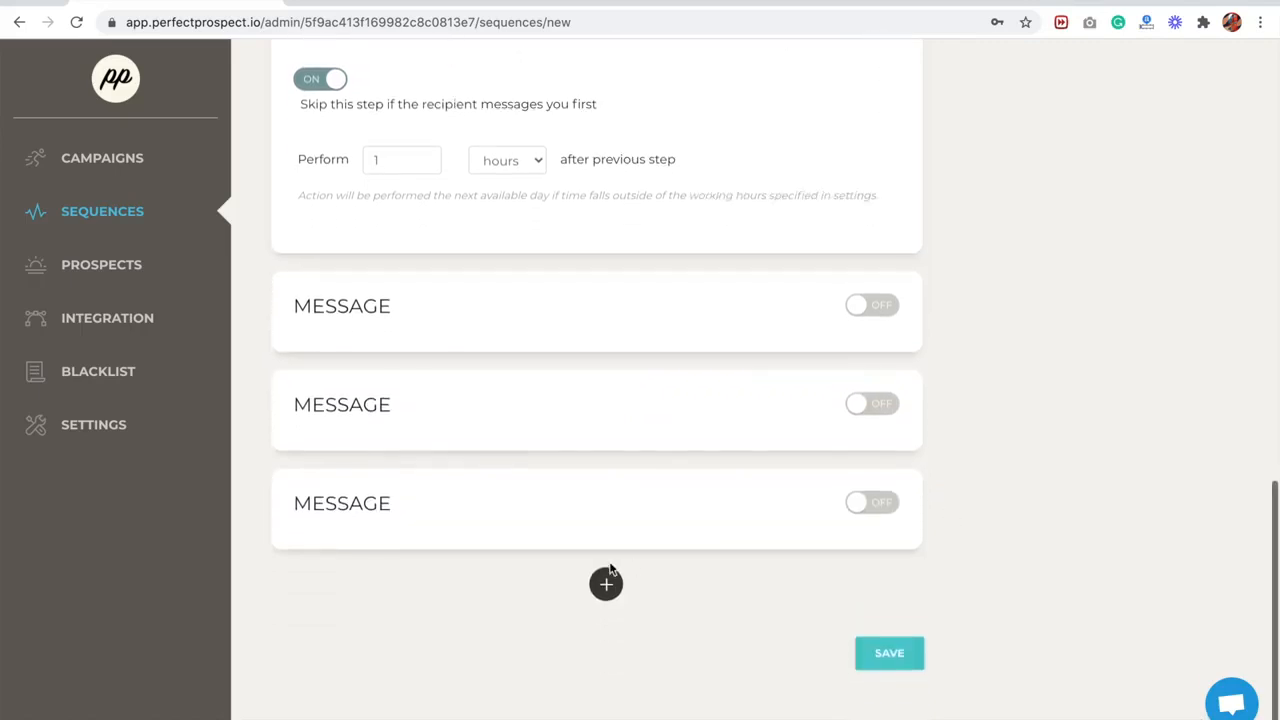
click(609, 574)
scroll(960, 495, down, 1)
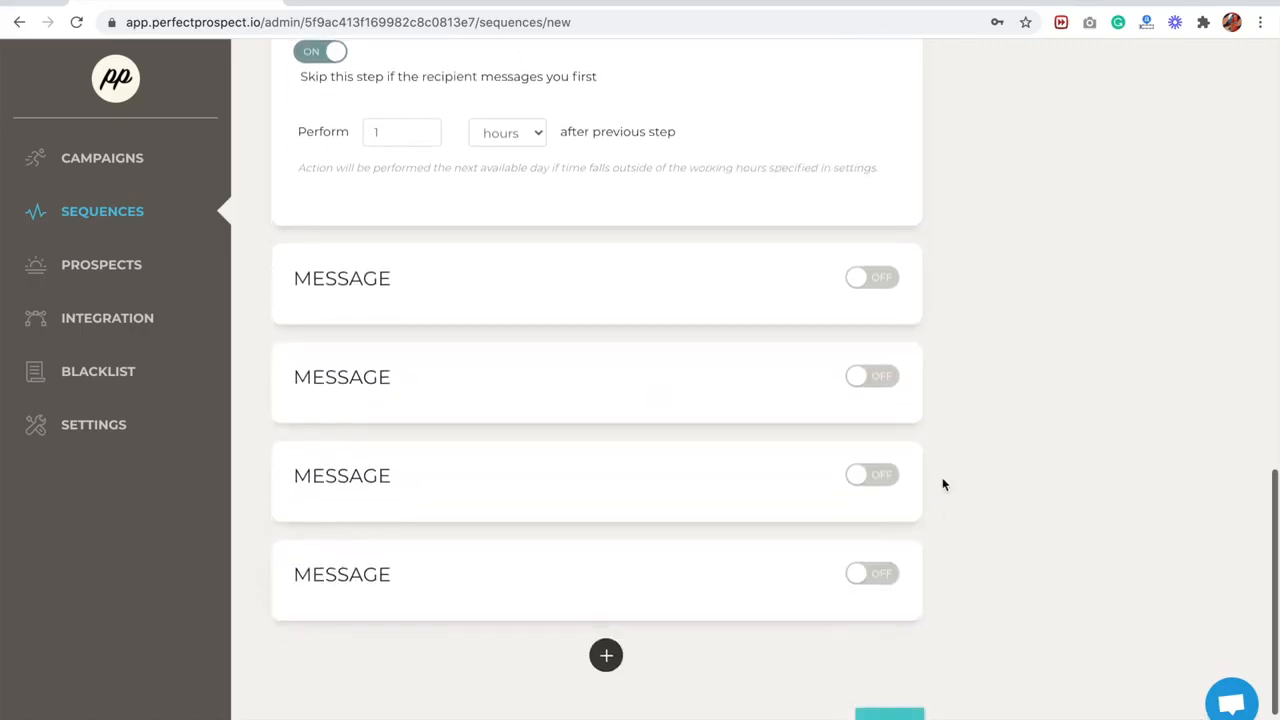
- Turn on the first two of the added Message steps, making them steps 4 and 5 of the sequence
click(872, 278)
click(682, 370)
click(969, 388)
scroll(969, 388, down, 5)
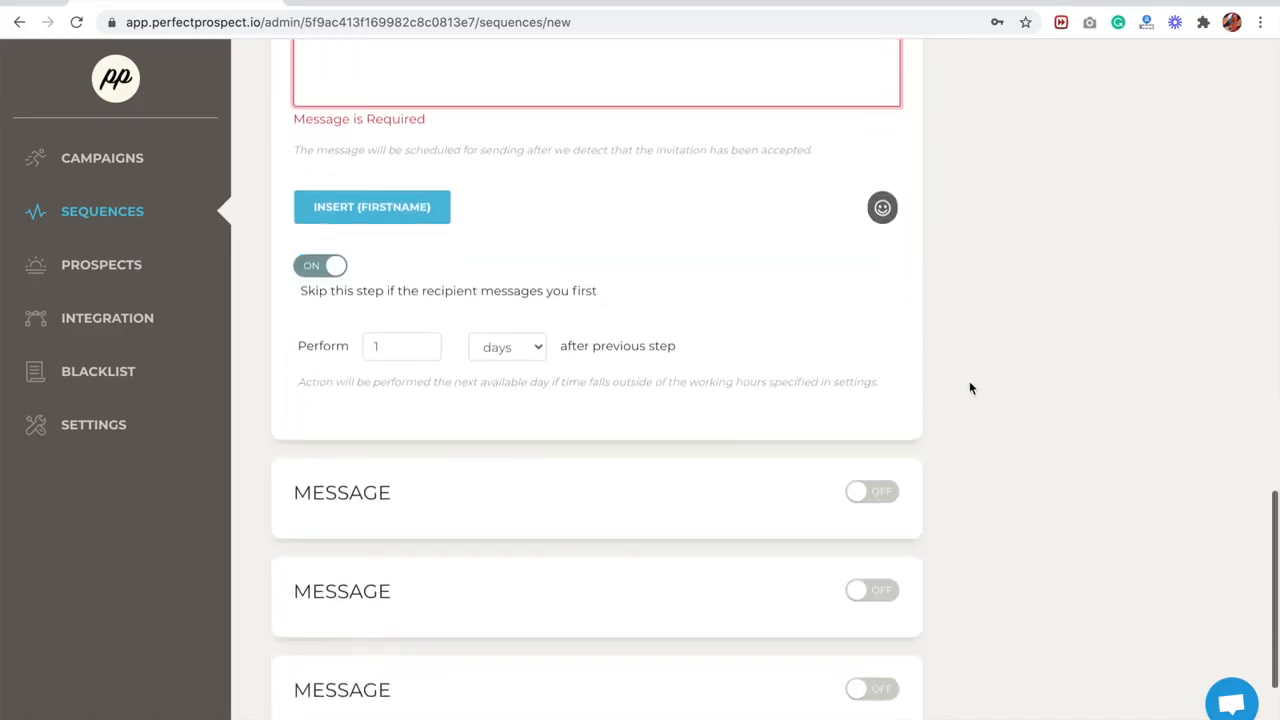
click(893, 440)
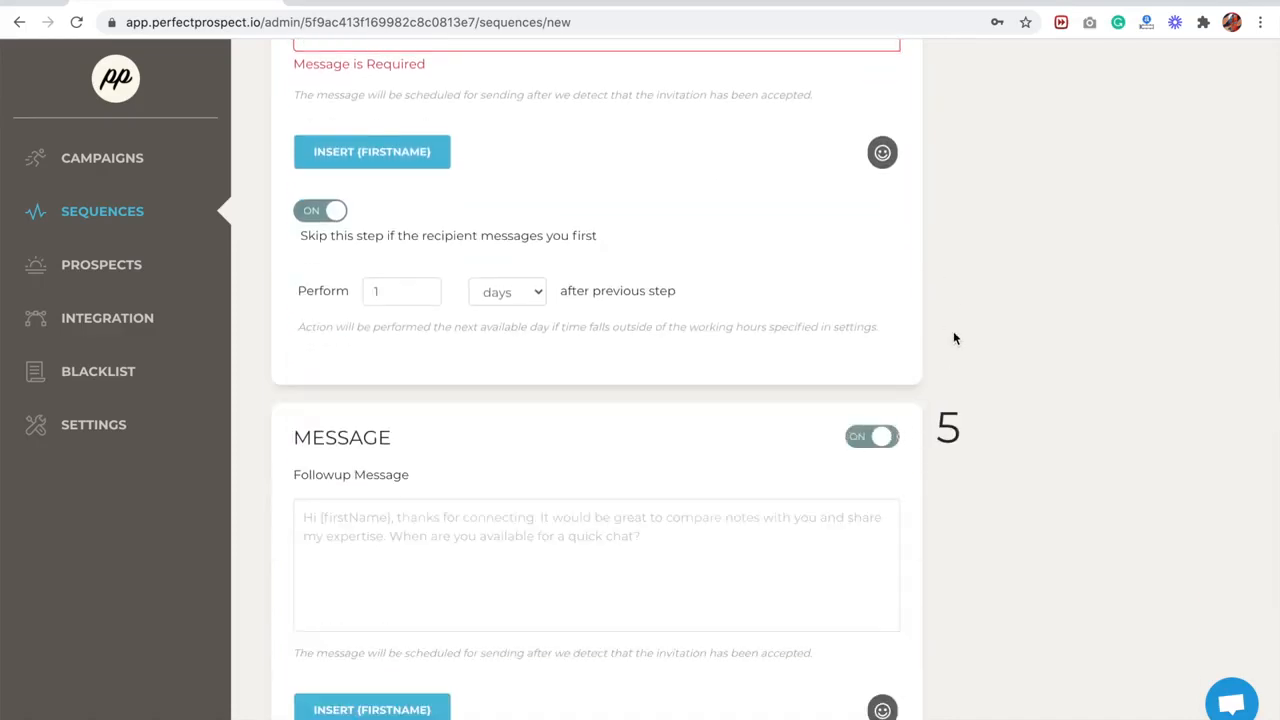
scroll(960, 295, up, 8)
scroll(960, 295, up, 10)
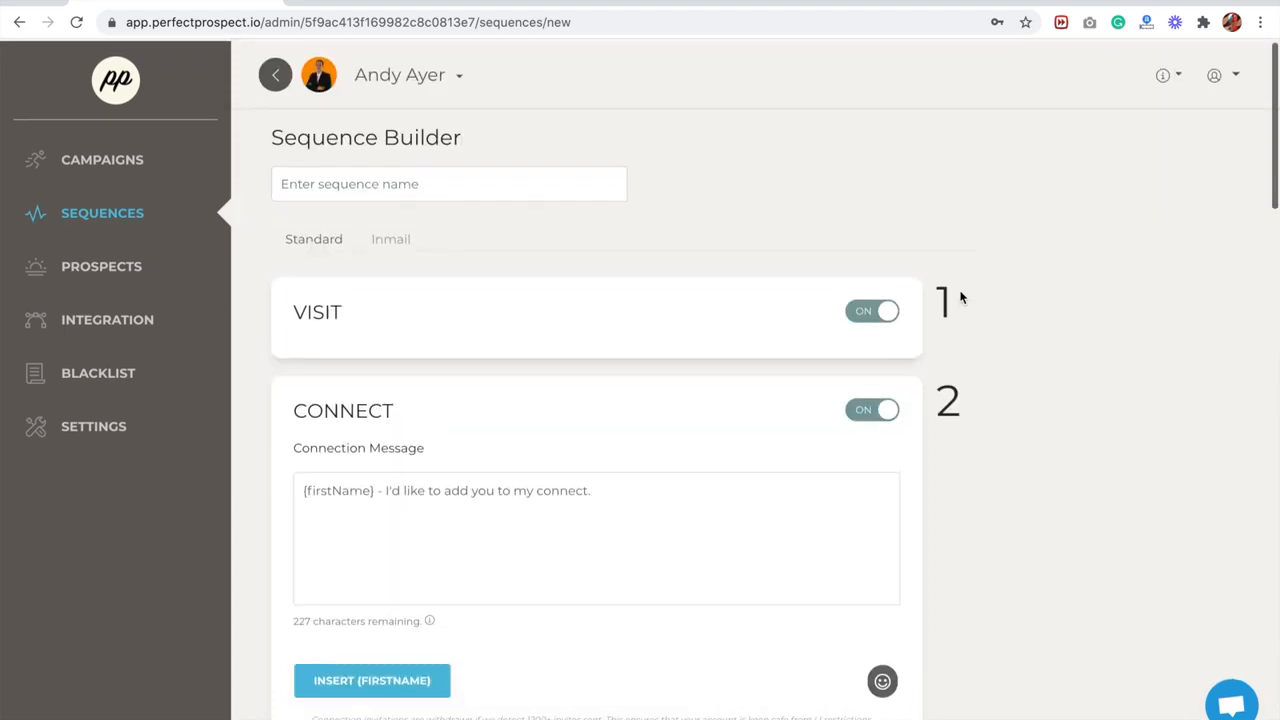
- Look at the campaign list and start a new blank sequence from the sequence list
drag(266, 133, 521, 133)
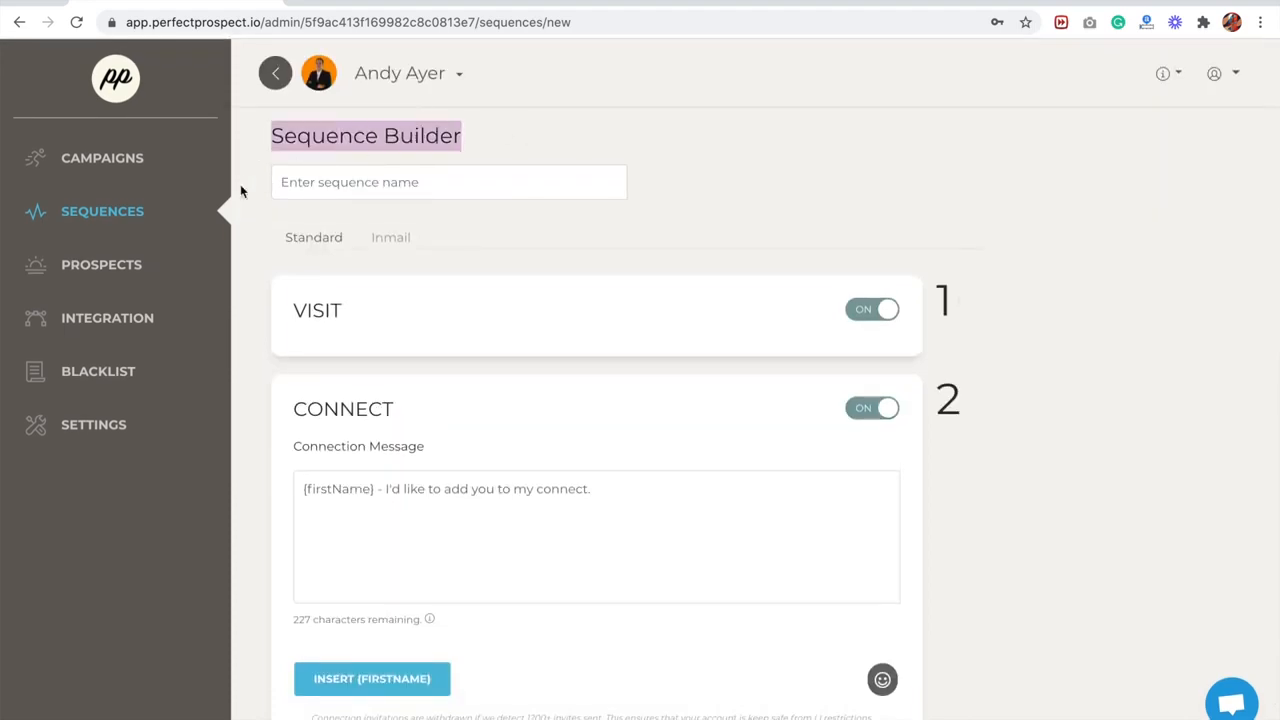
click(104, 160)
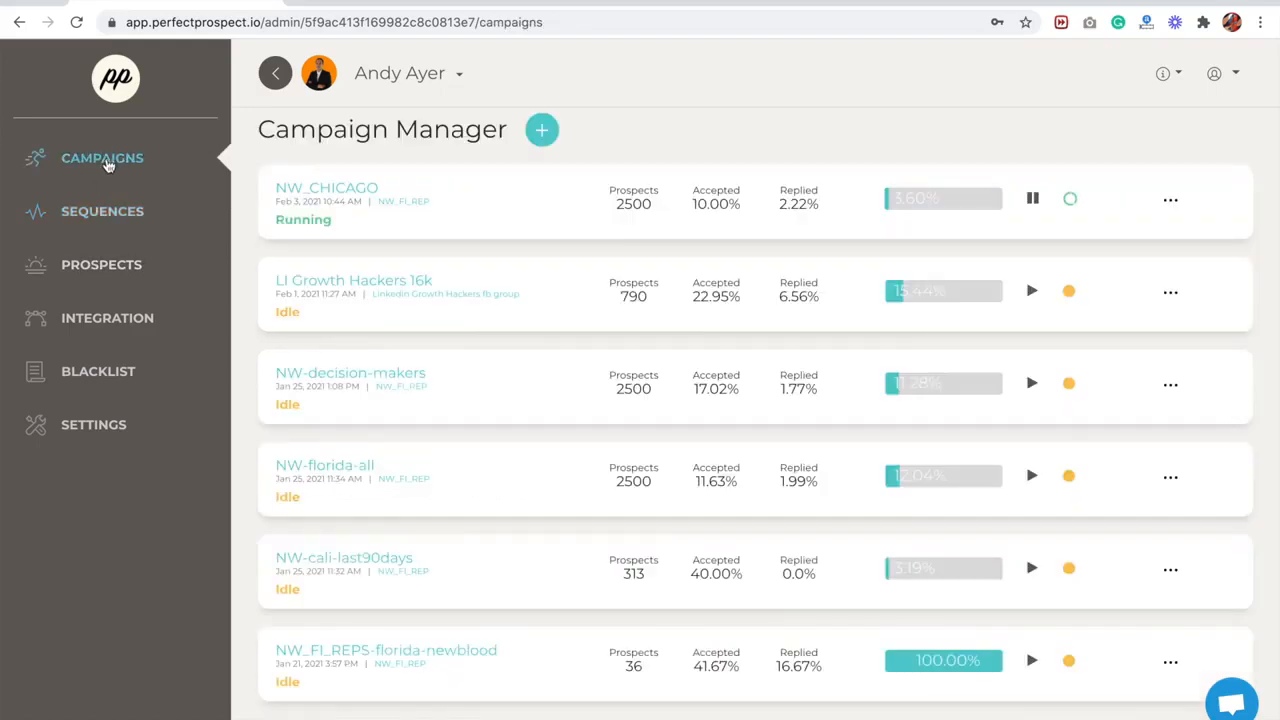
click(96, 213)
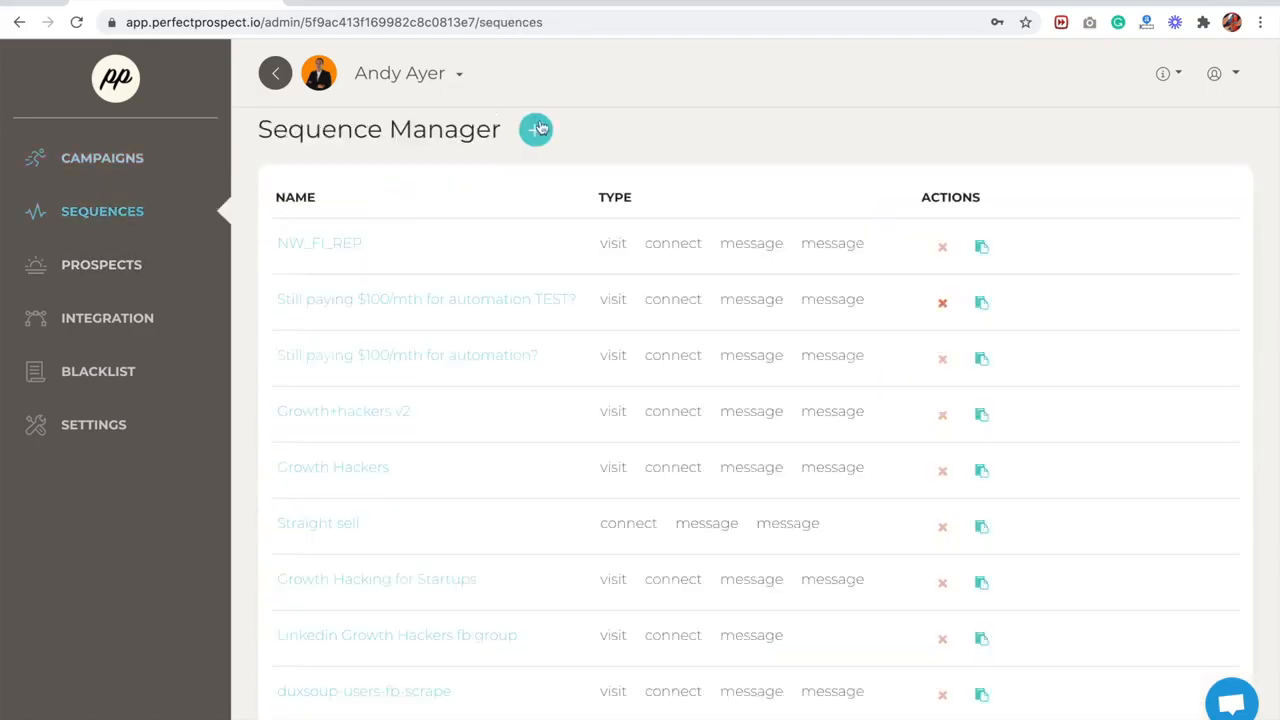
click(535, 130)
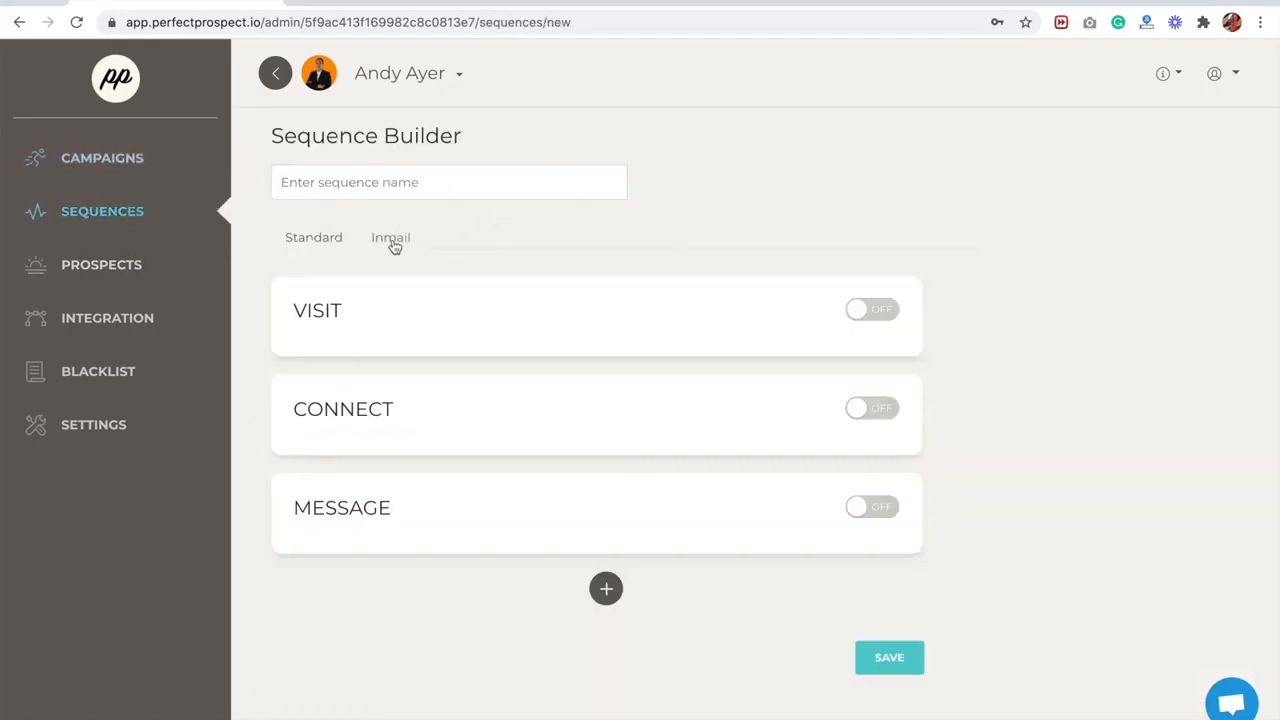
- Turn on the InMail message for the new sequence and switch Send to Open profiles only off and back on
click(393, 242)
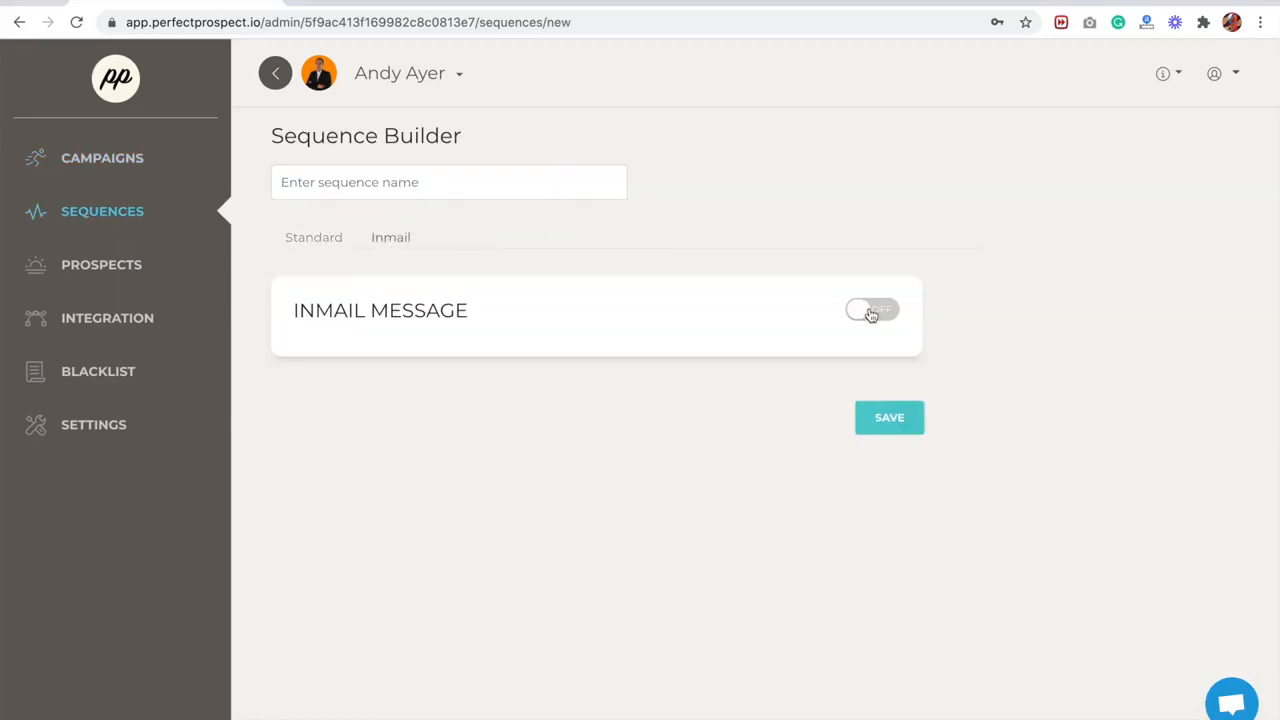
click(871, 312)
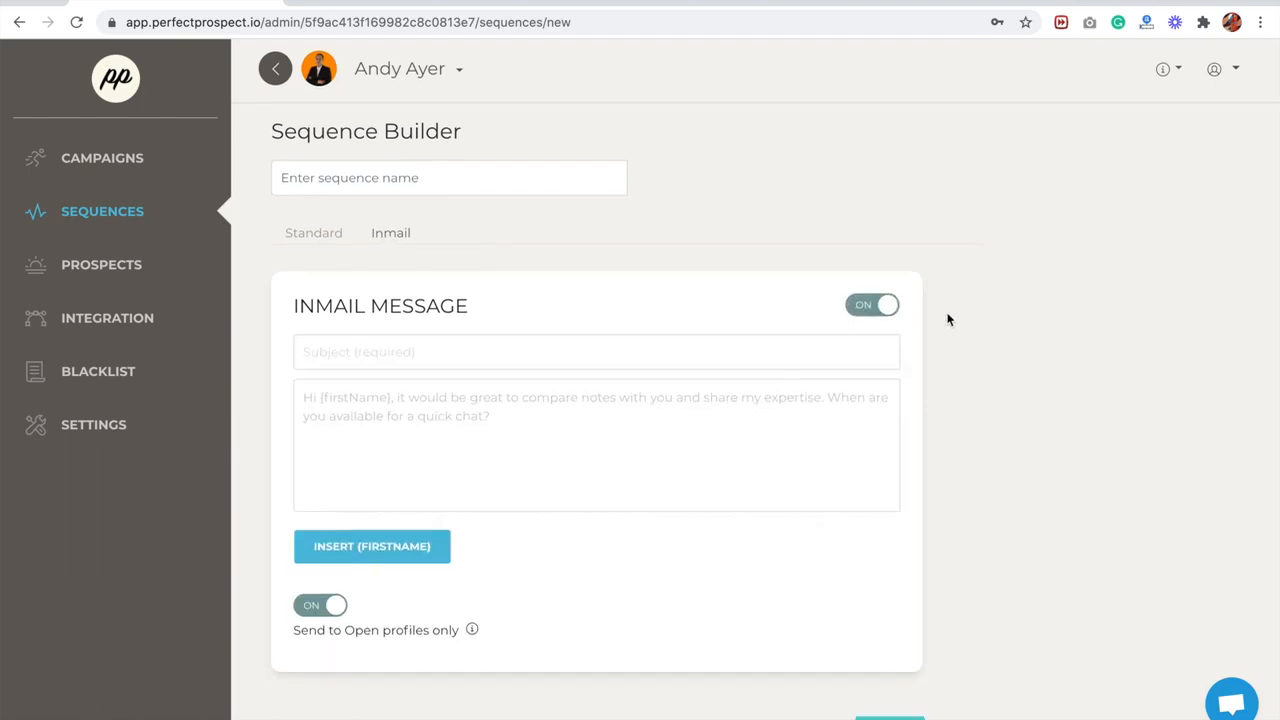
scroll(947, 315, down, 2)
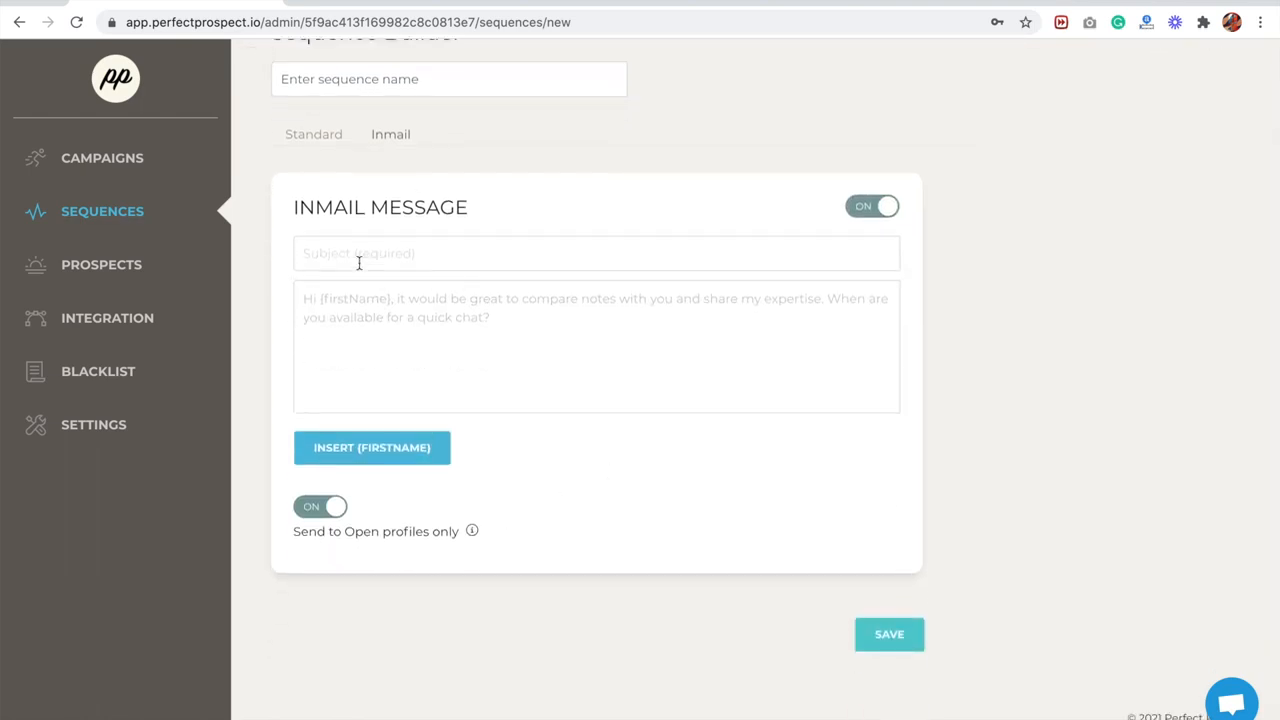
mouse_move(472, 534)
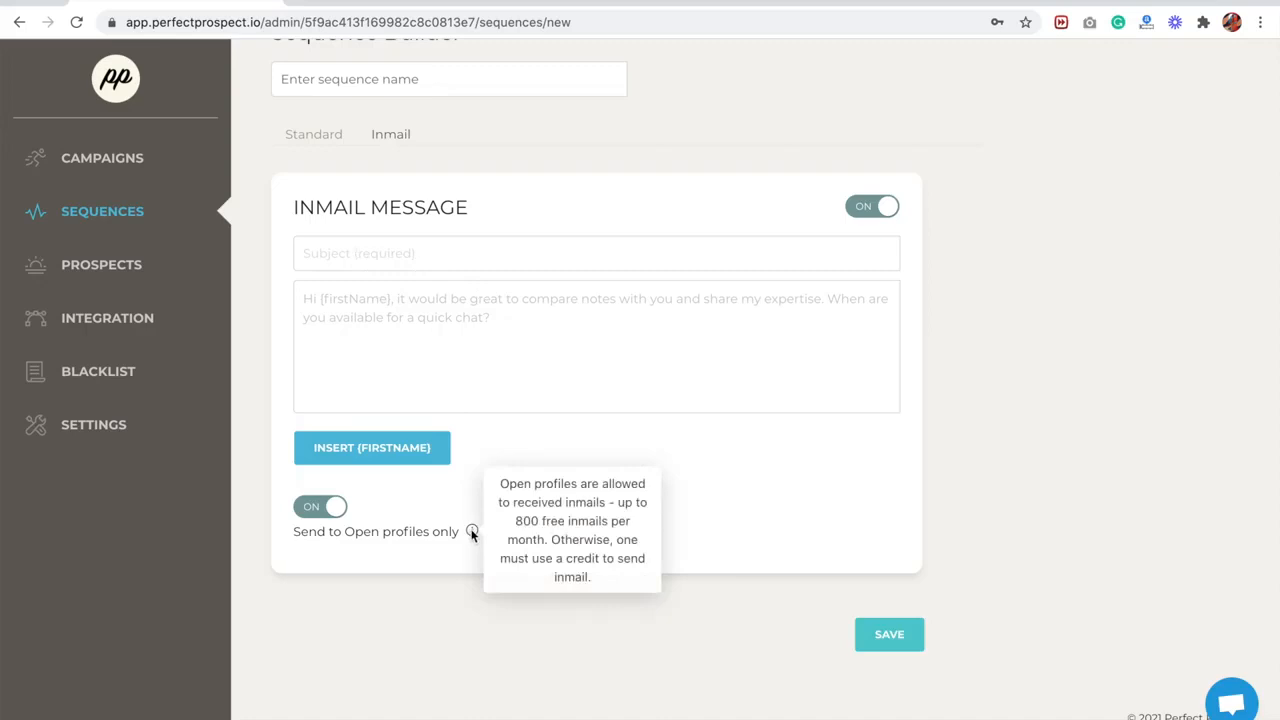
click(319, 511)
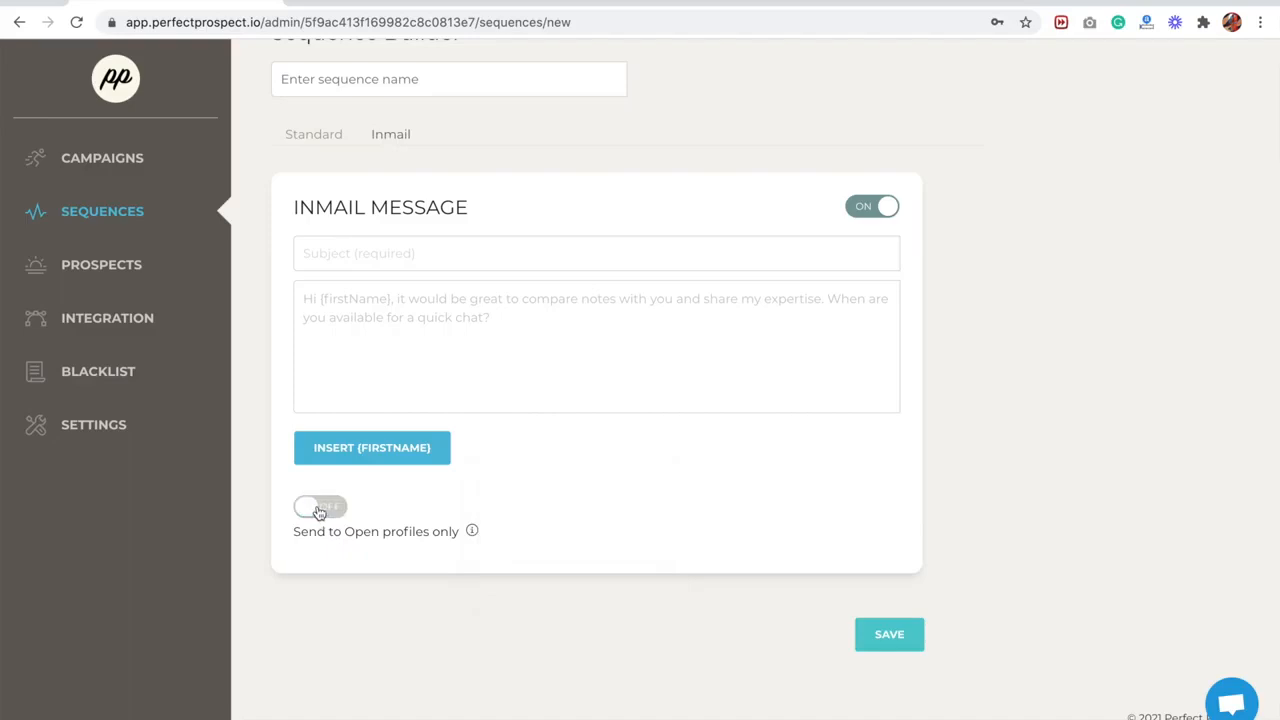
click(319, 511)
- Start a new campaign based on Sales Navigator search results and enter Name as its name
click(130, 170)
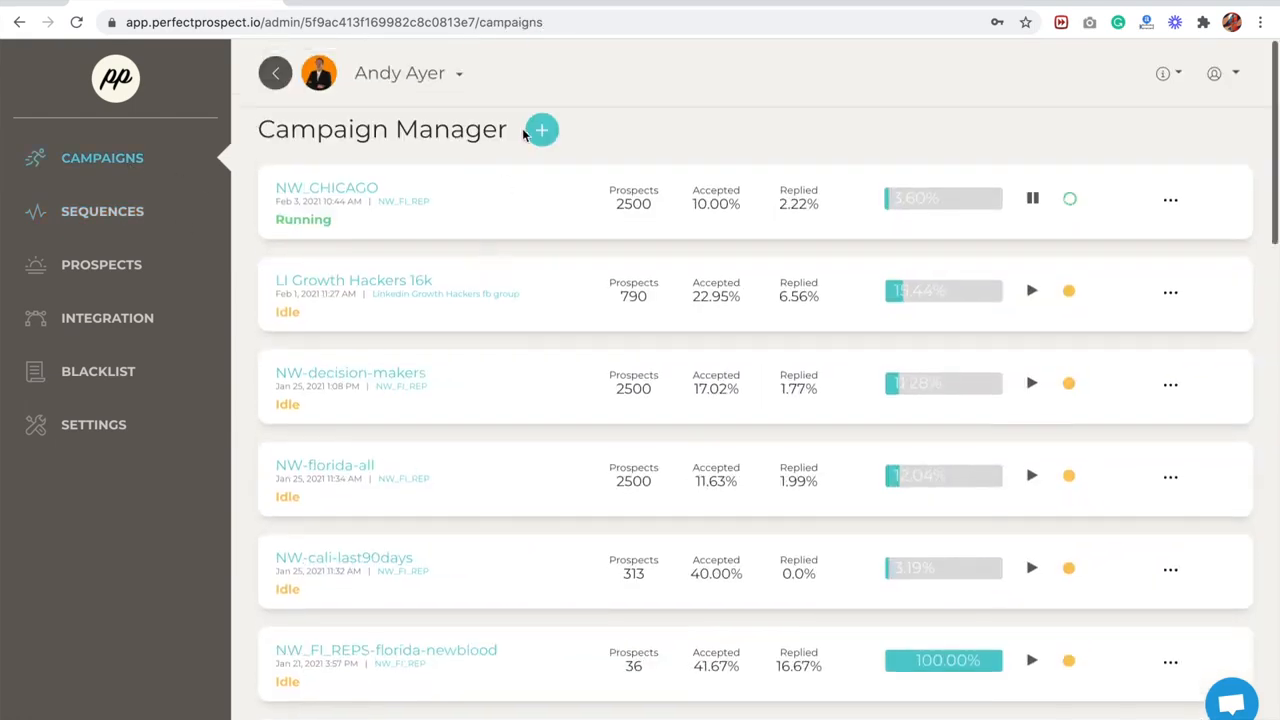
click(541, 131)
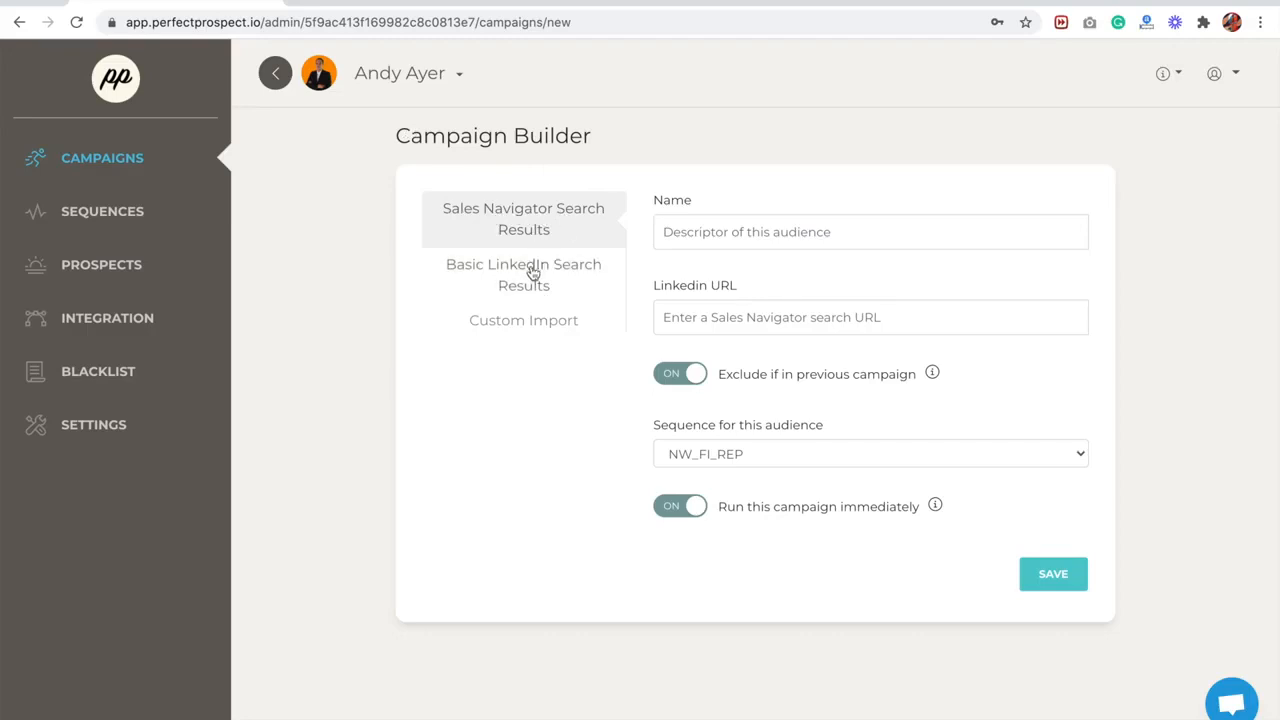
click(528, 324)
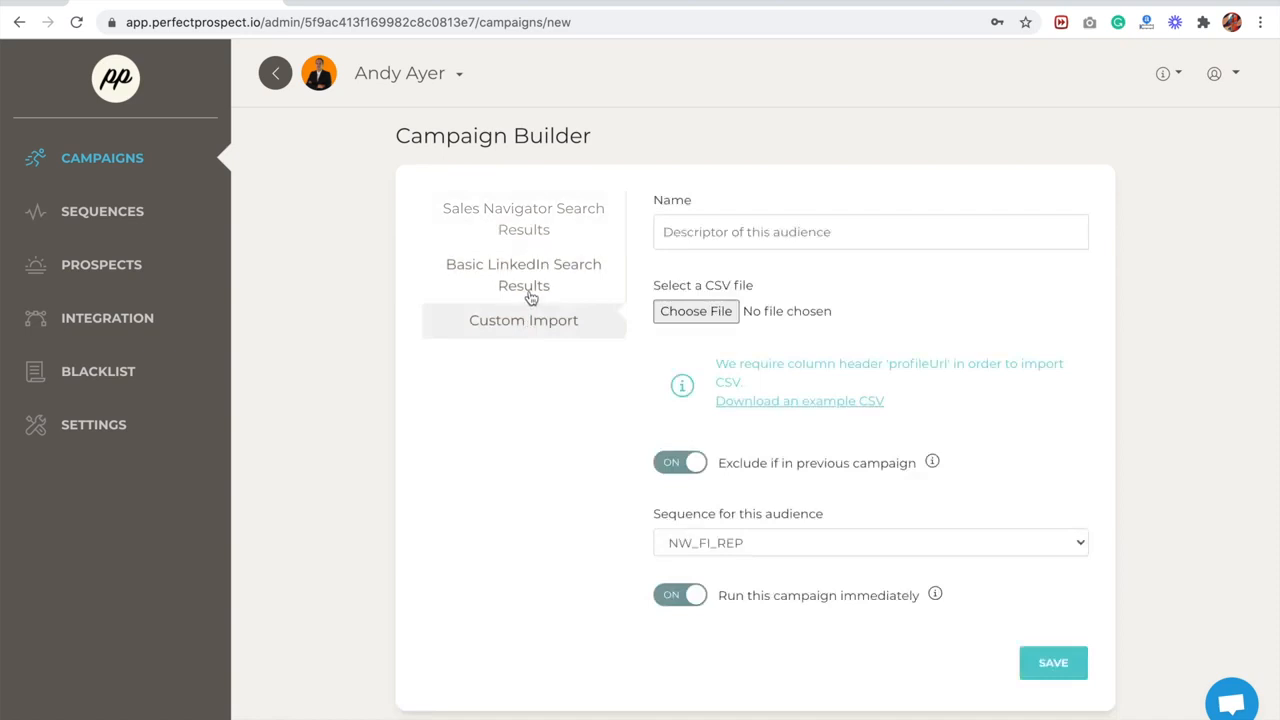
click(523, 214)
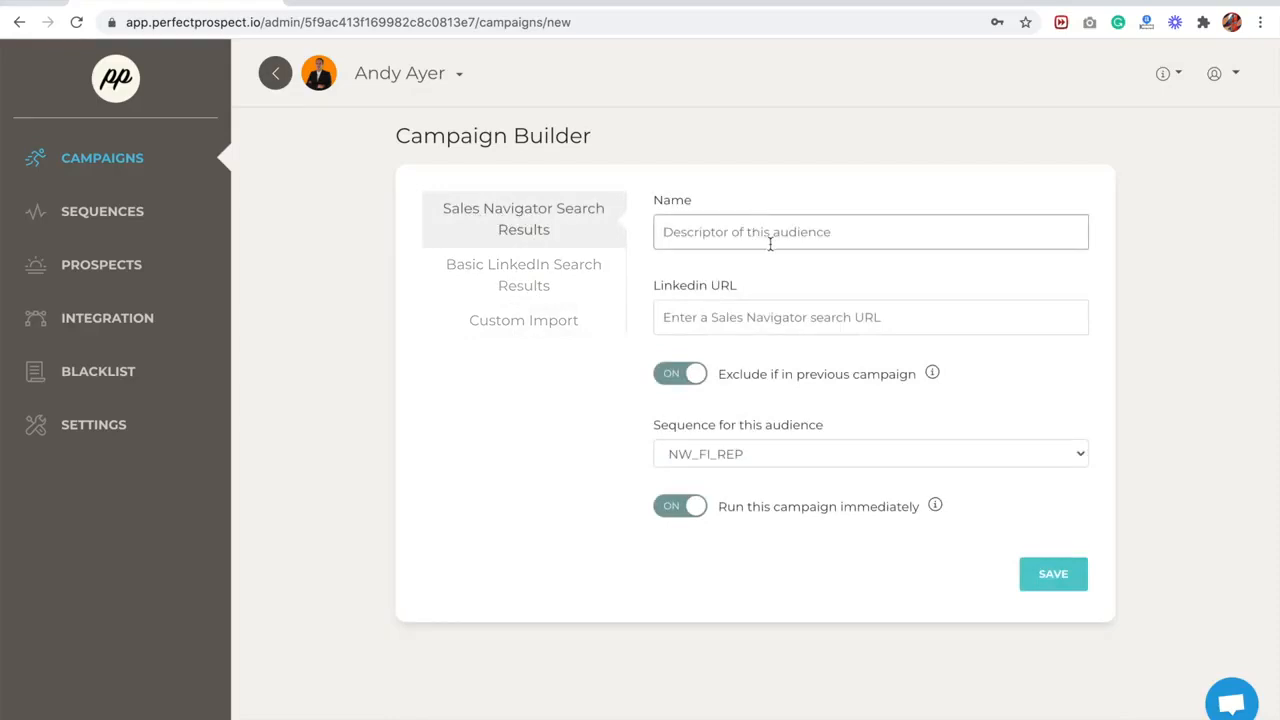
text(Name)
click(819, 328)
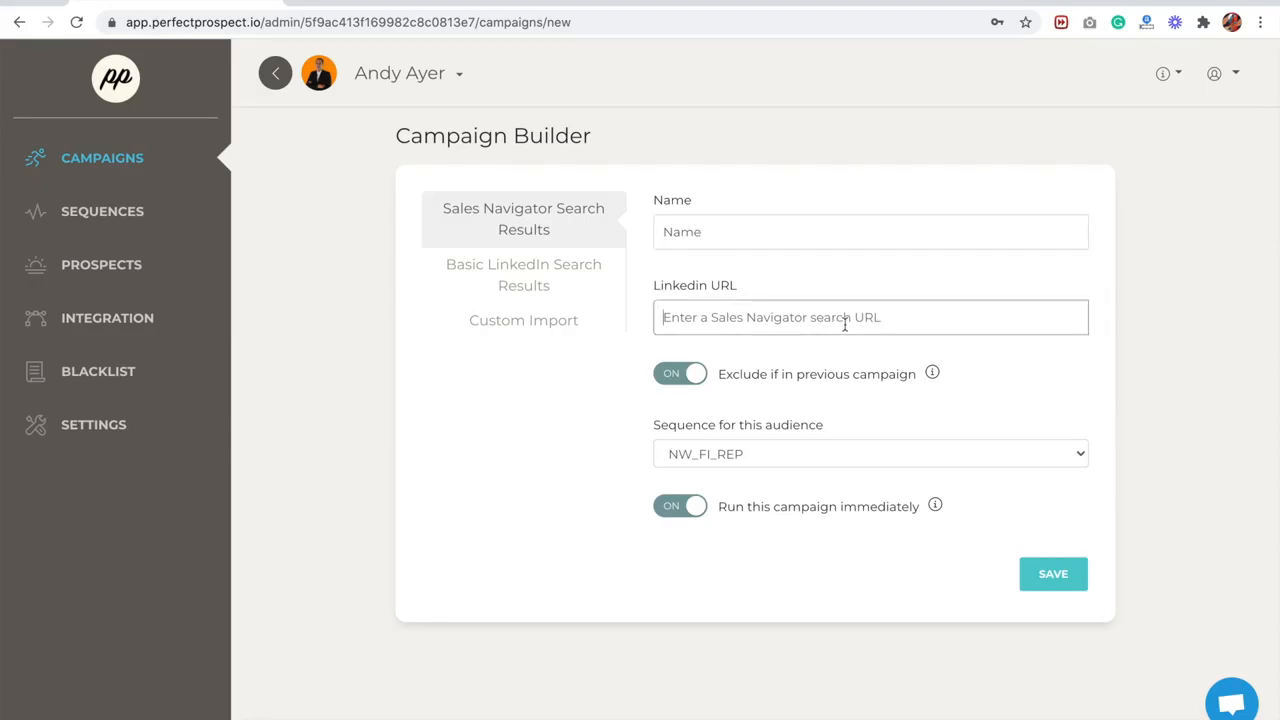
- Switch to LinkedIn Sales Navigator and search leads for sales managers
click(302, 2)
text(l)
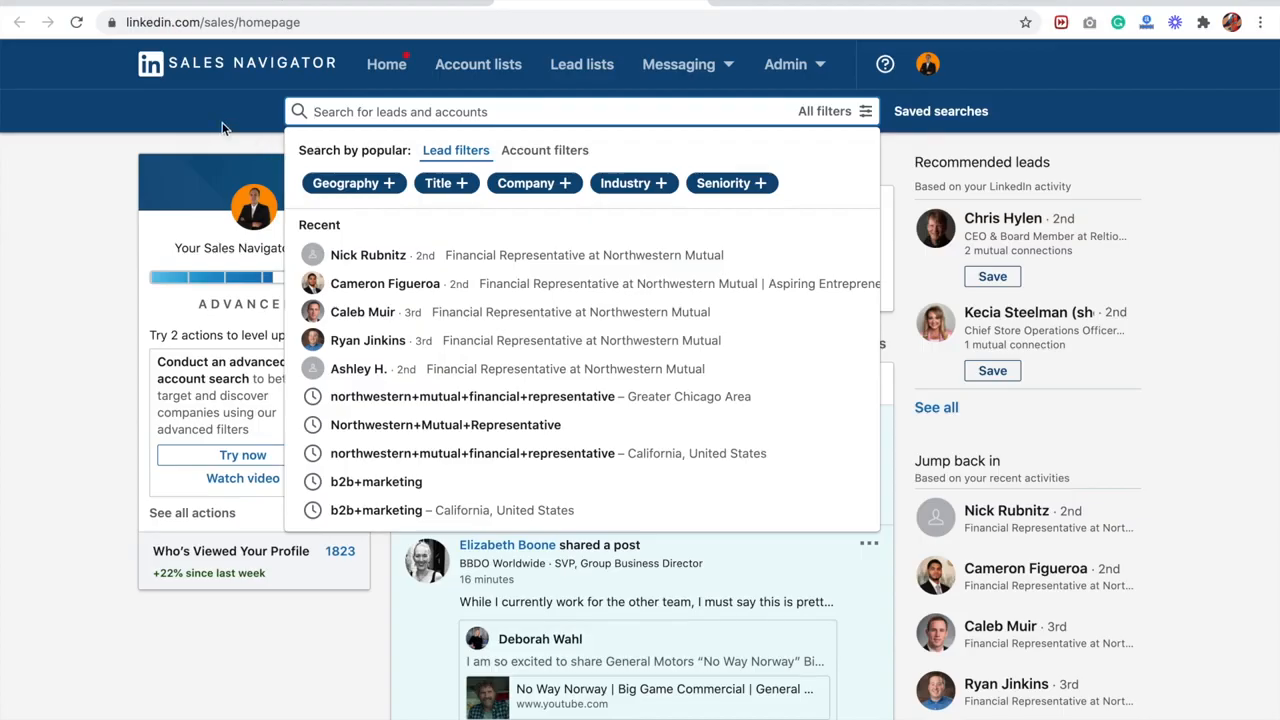
text(sales managers)
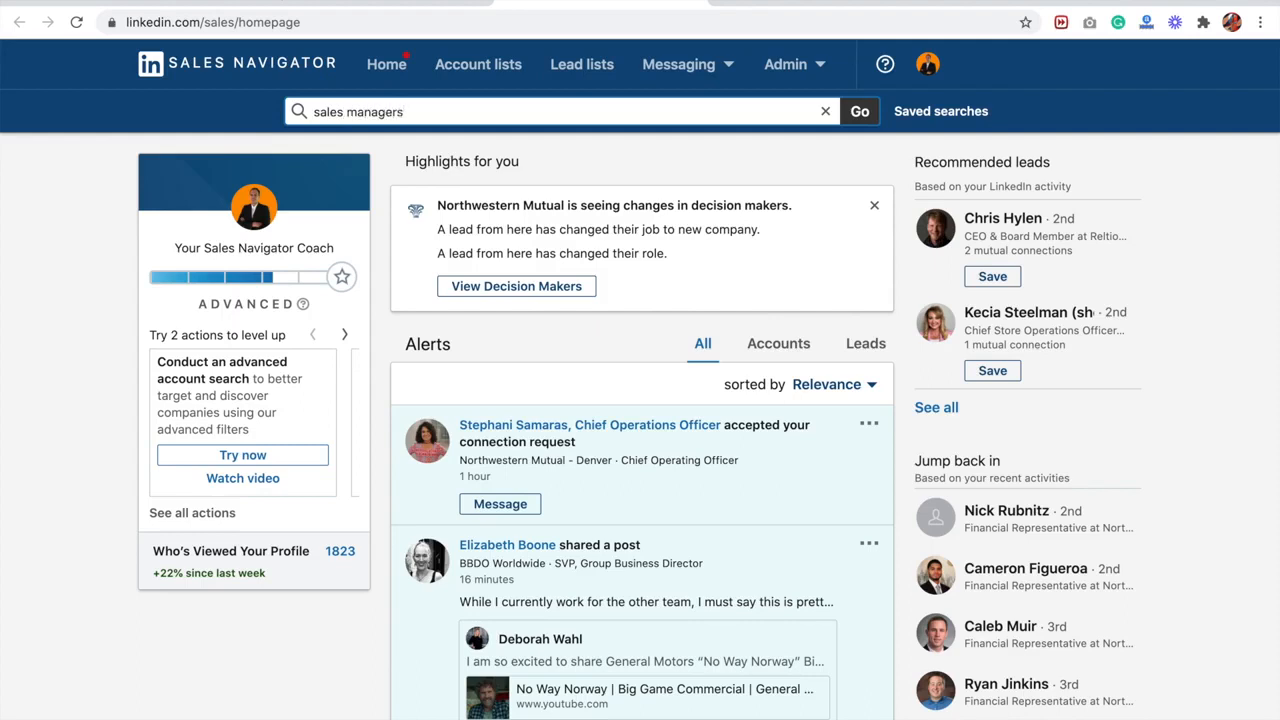
key(Return)
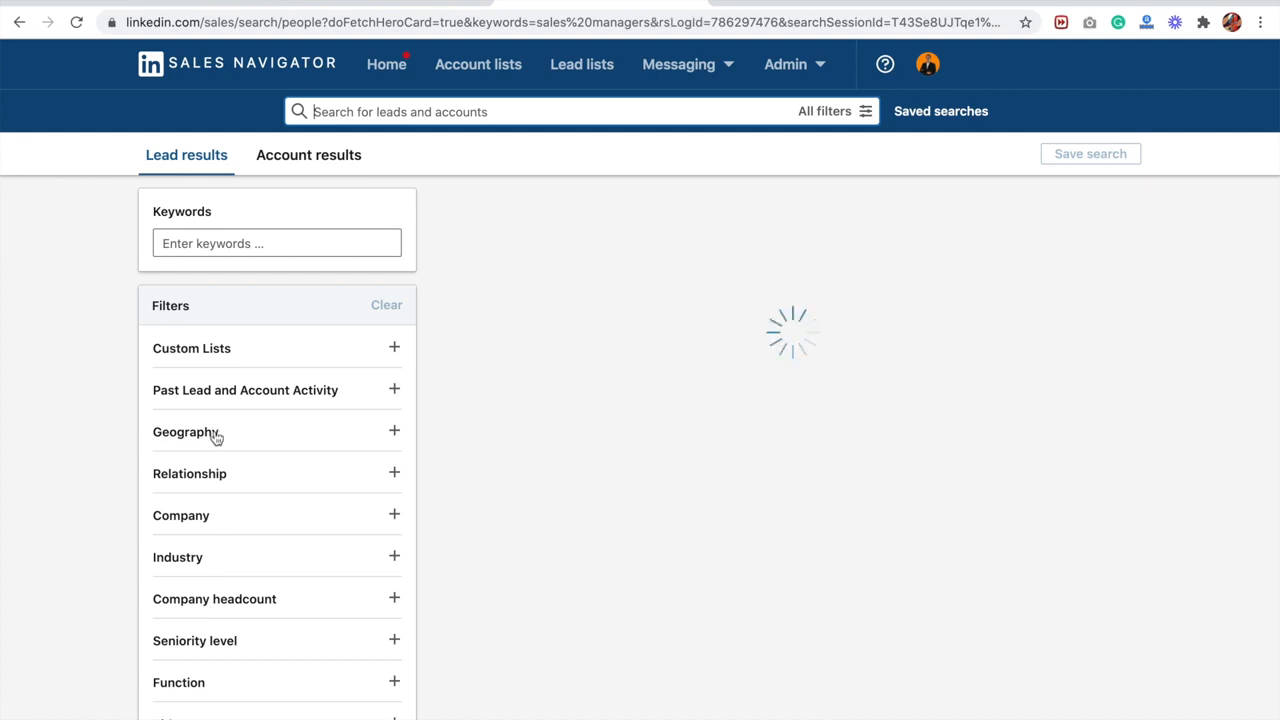
- Filter the lead results by geography to Texas, United States
click(307, 587)
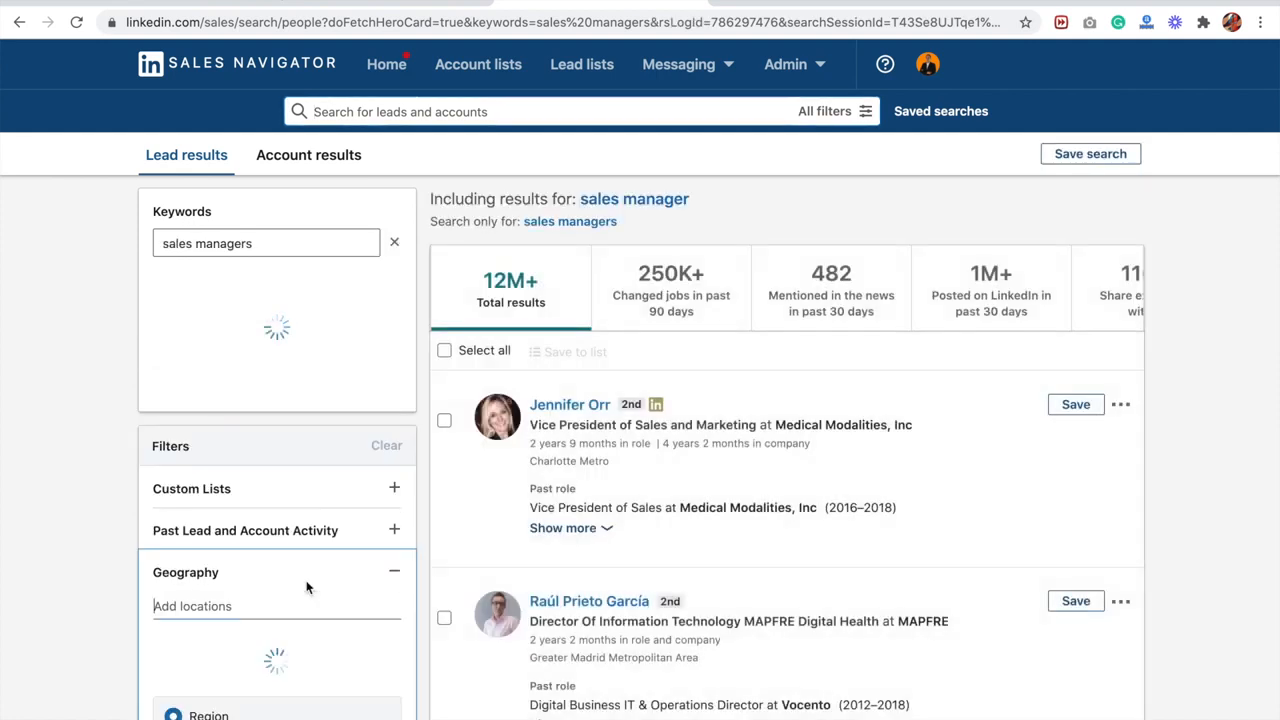
scroll(308, 587, down, 1)
click(212, 572)
scroll(288, 435, up, 1)
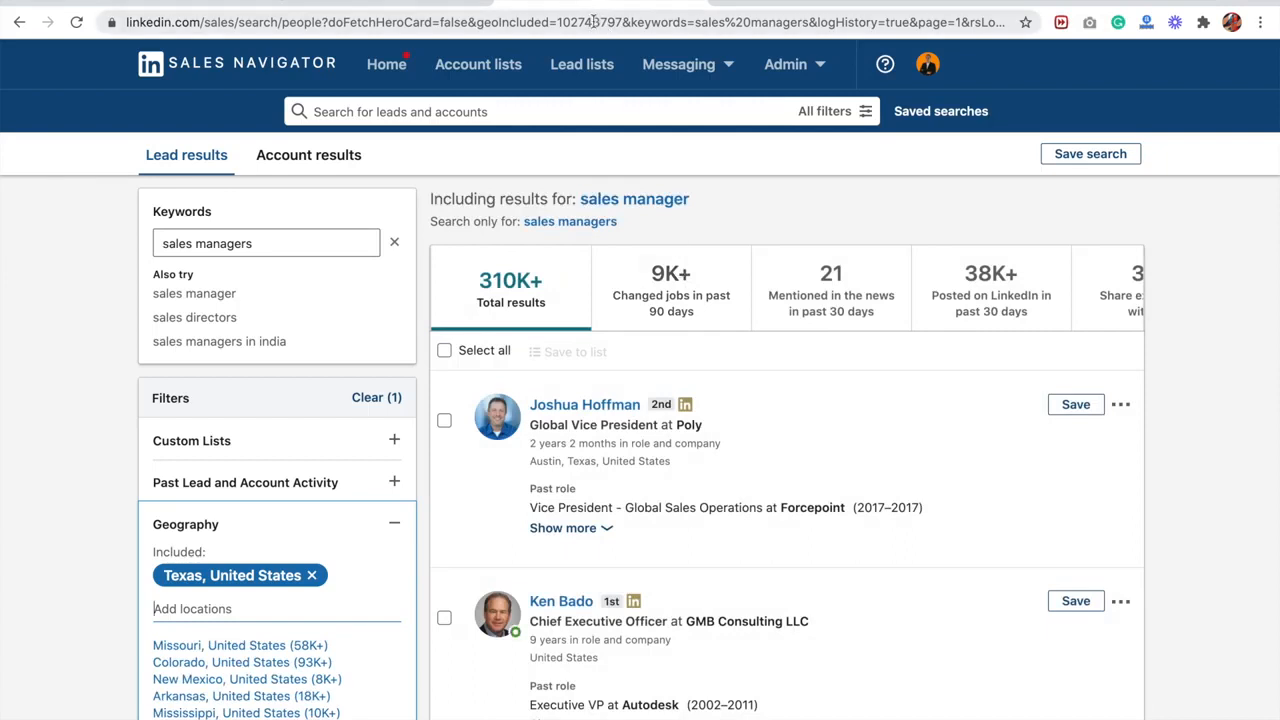
- Copy the filtered search's address and paste it as the LinkedIn URL of the new campaign in Perfect Prospect
click(594, 20)
key(ctrl+c)
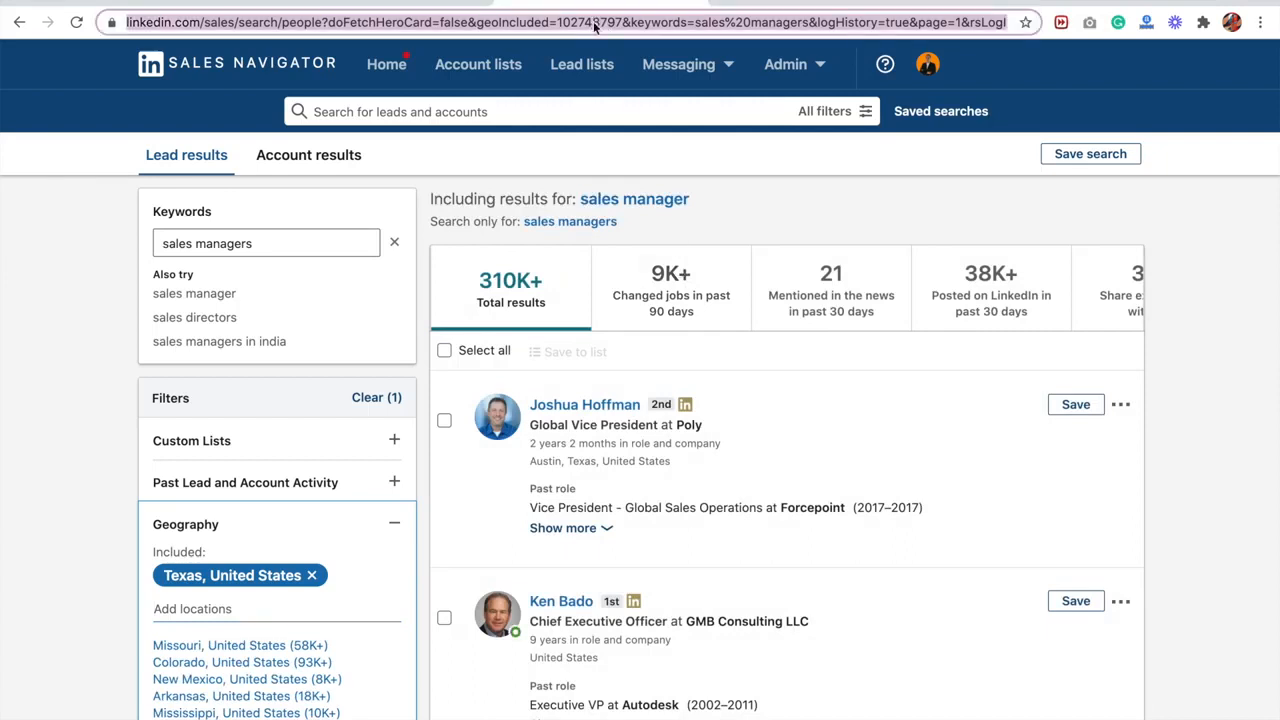
click(197, 2)
click(810, 323)
key(ctrl+v)
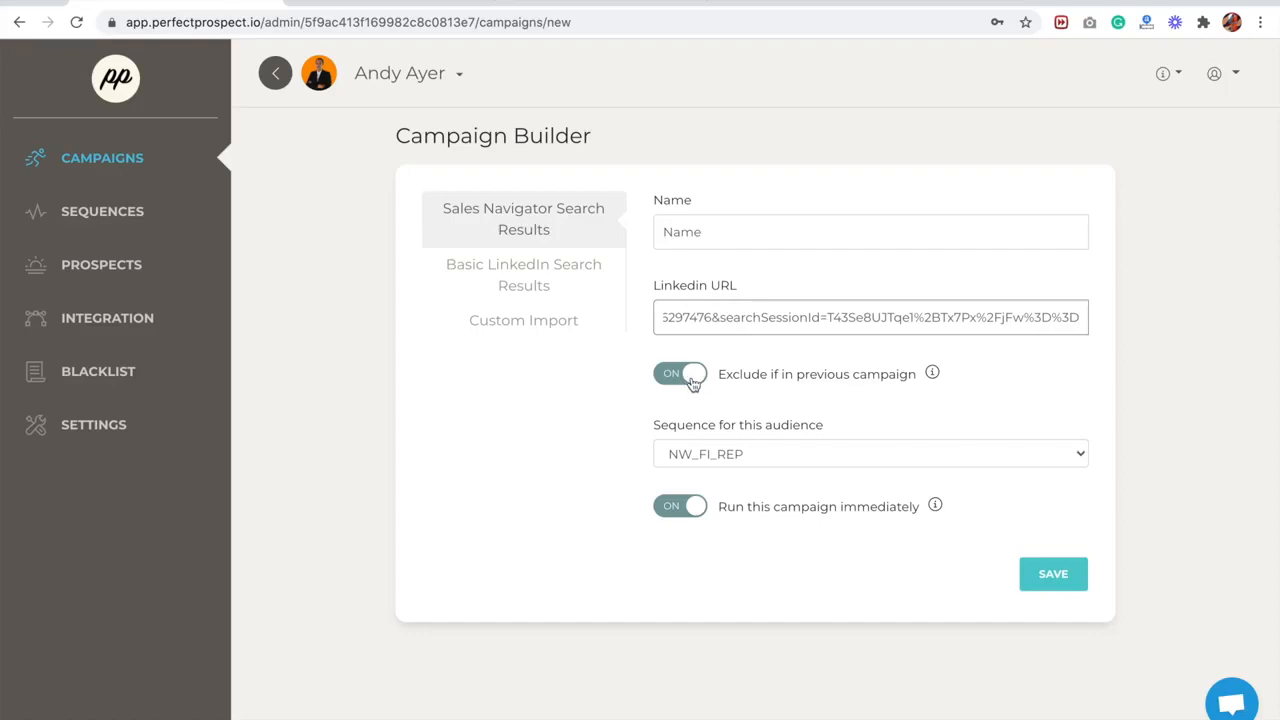
- Choose NW_FI_REP as the campaign's sequence, keep it set to run immediately, and return to the campaign list
click(745, 456)
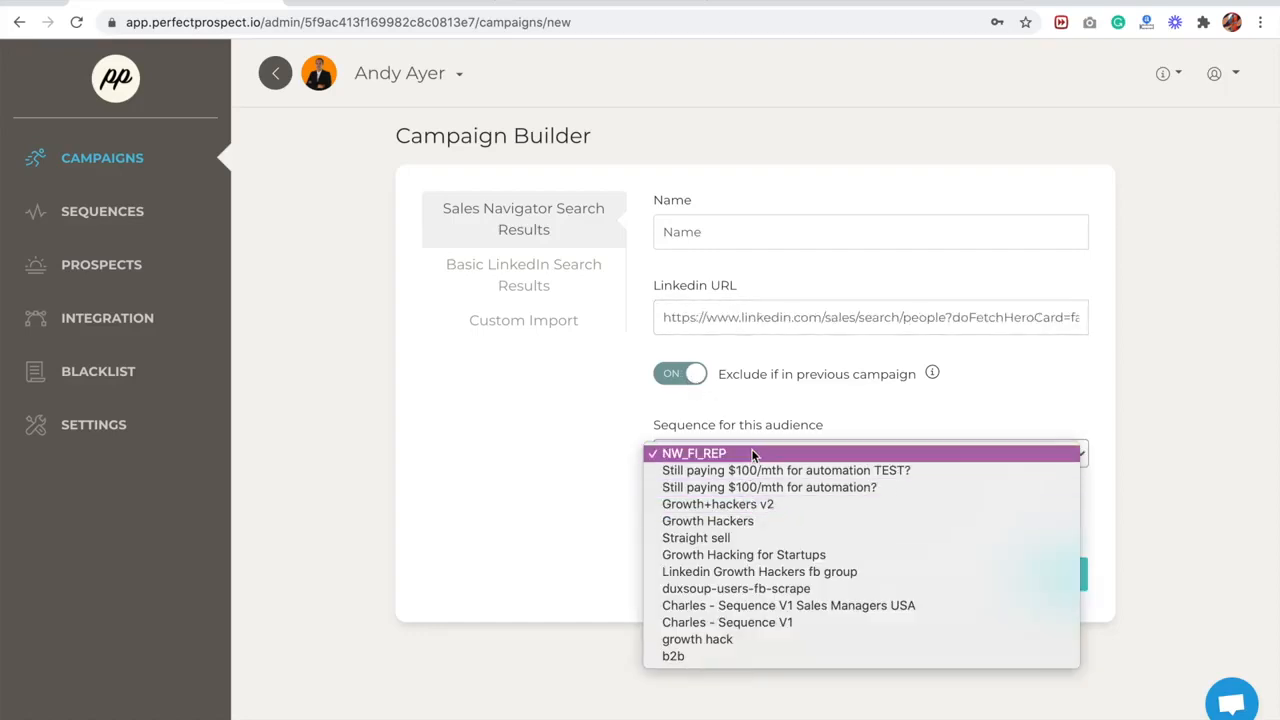
click(752, 454)
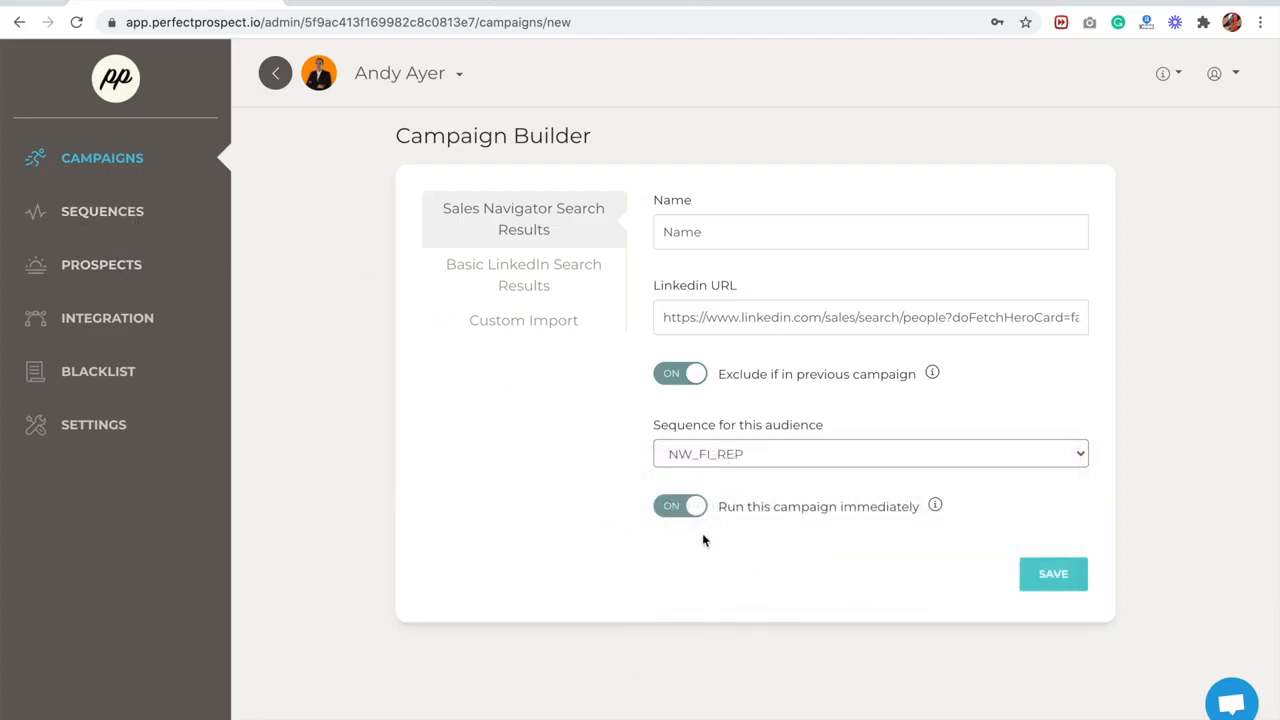
click(686, 508)
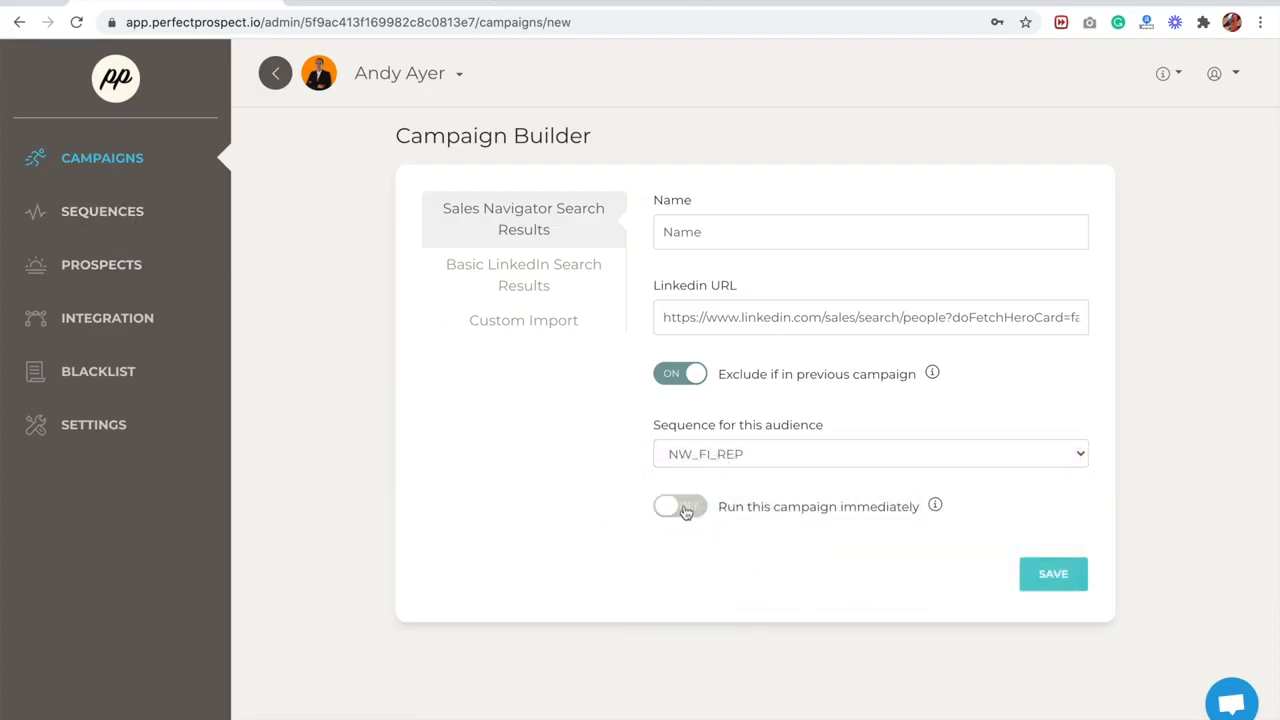
click(686, 510)
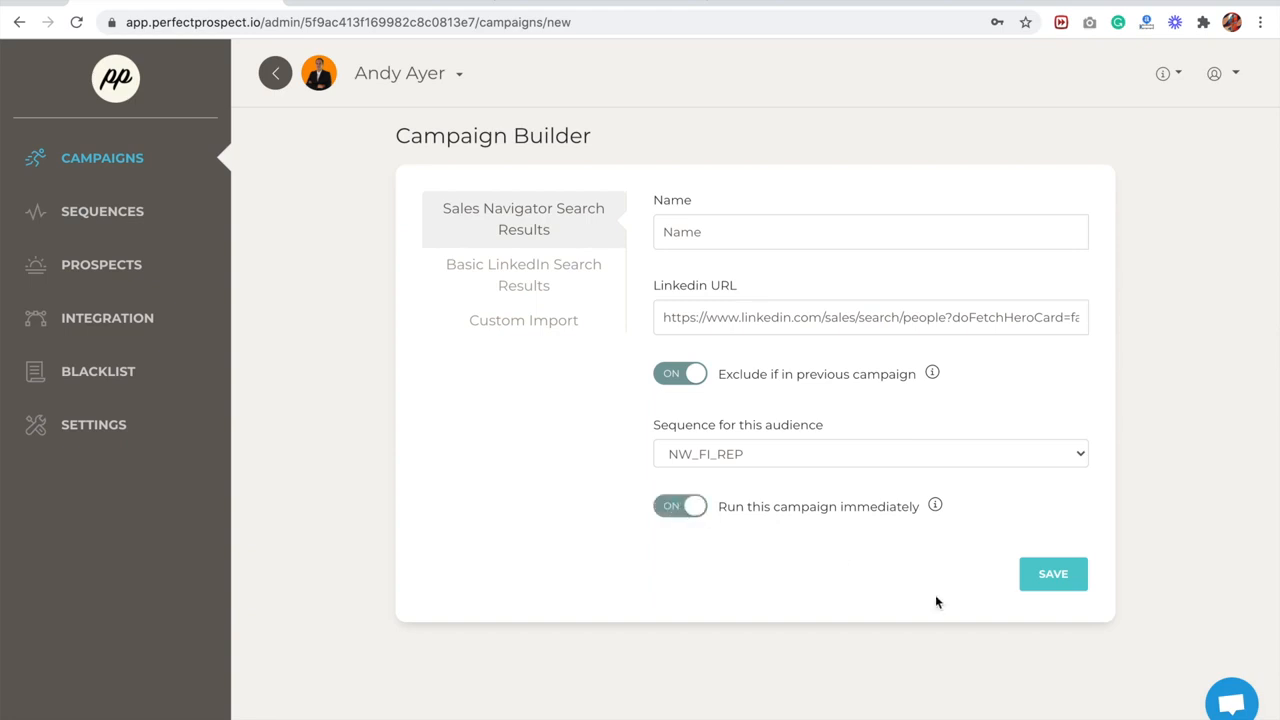
click(1047, 577)
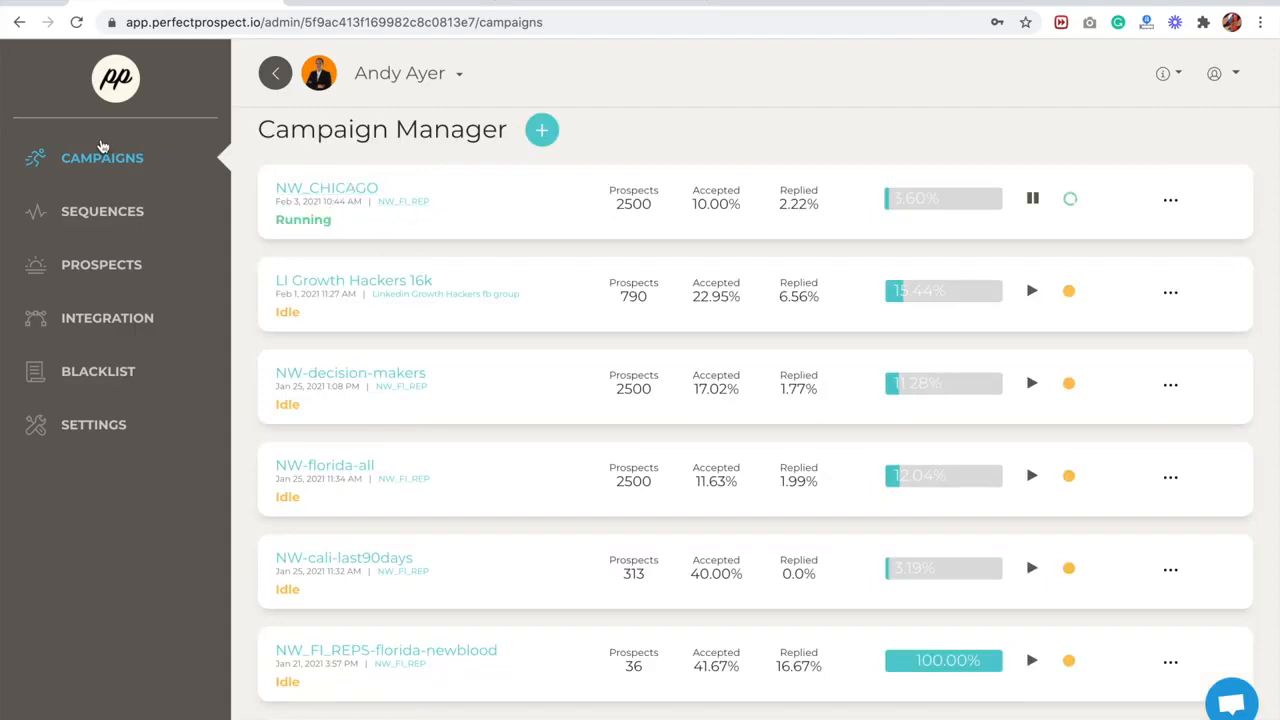
- Open the NW_CHICAGO campaign and examine its daily results, outreach analysis chart, prospects and recent activity
click(326, 195)
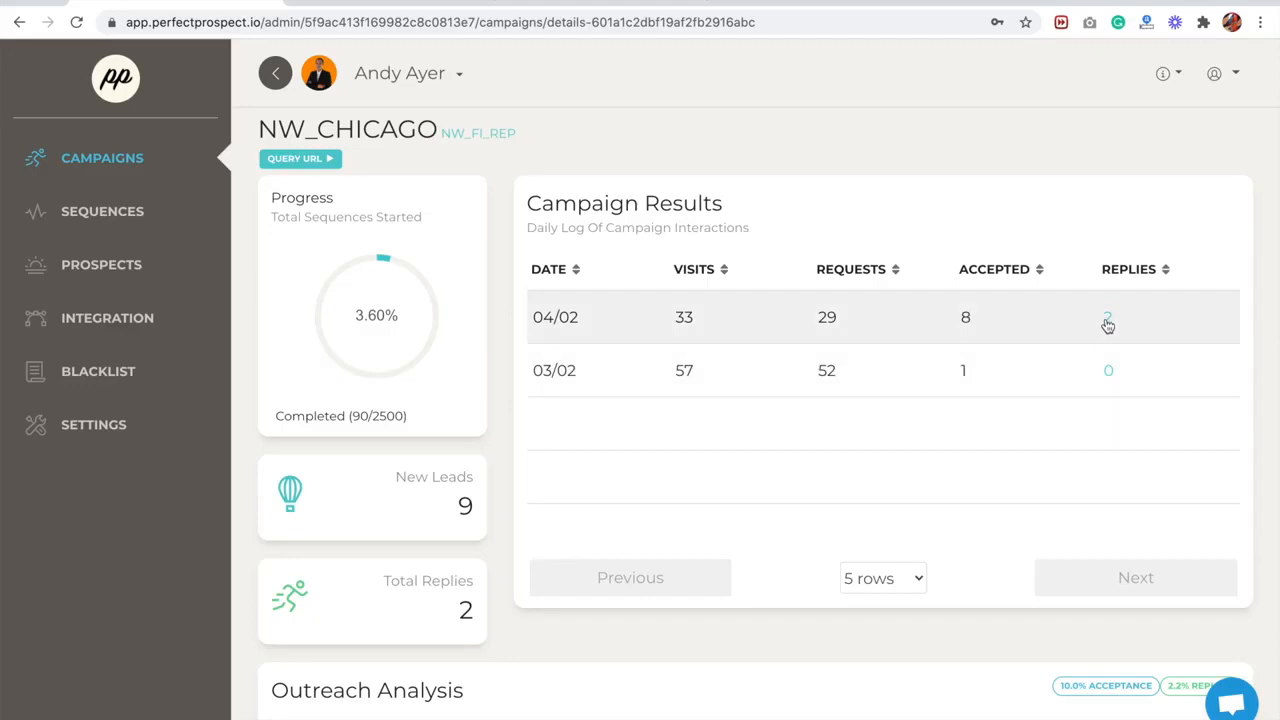
scroll(388, 522, down, 1)
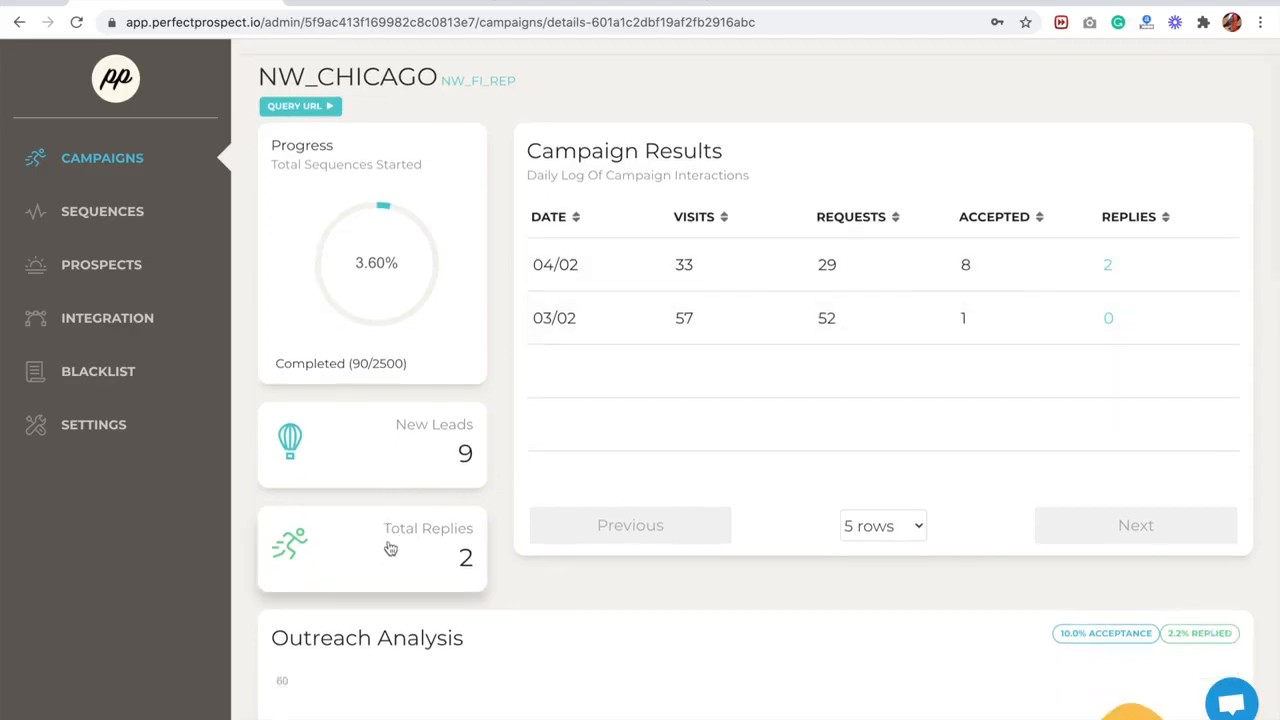
scroll(404, 551, down, 4)
drag(278, 320, 466, 337)
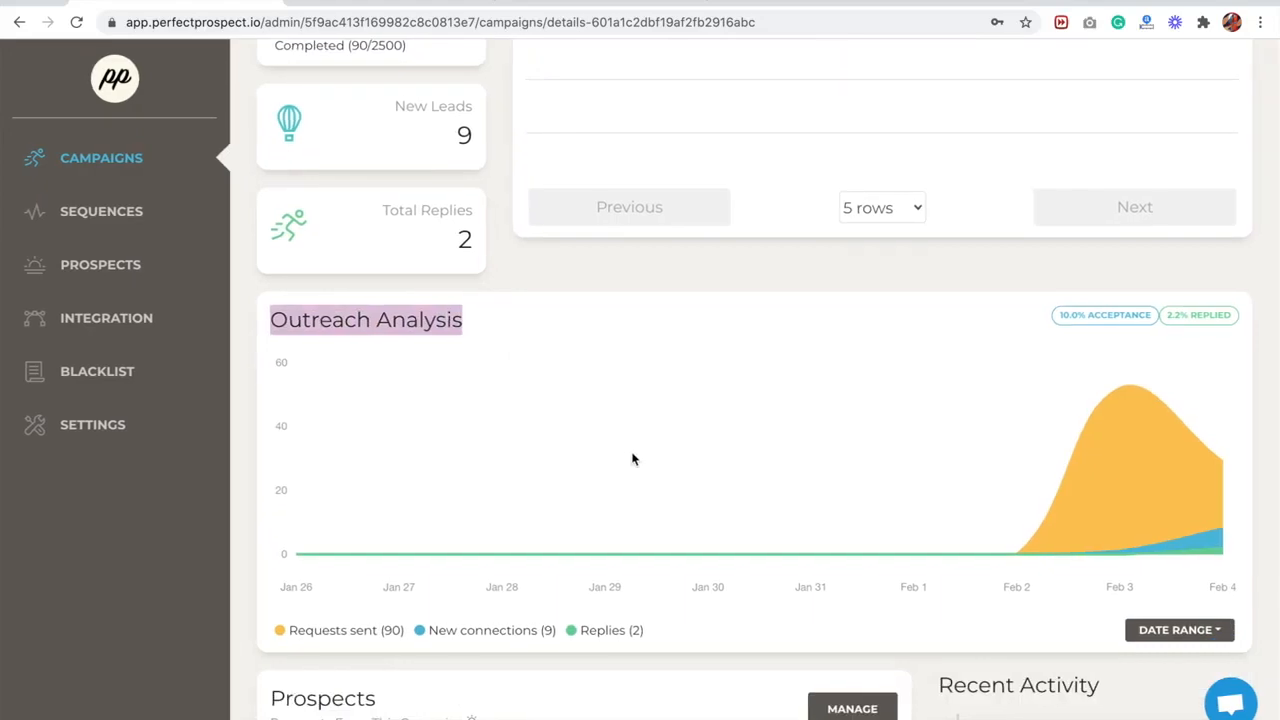
scroll(1148, 378, down, 5)
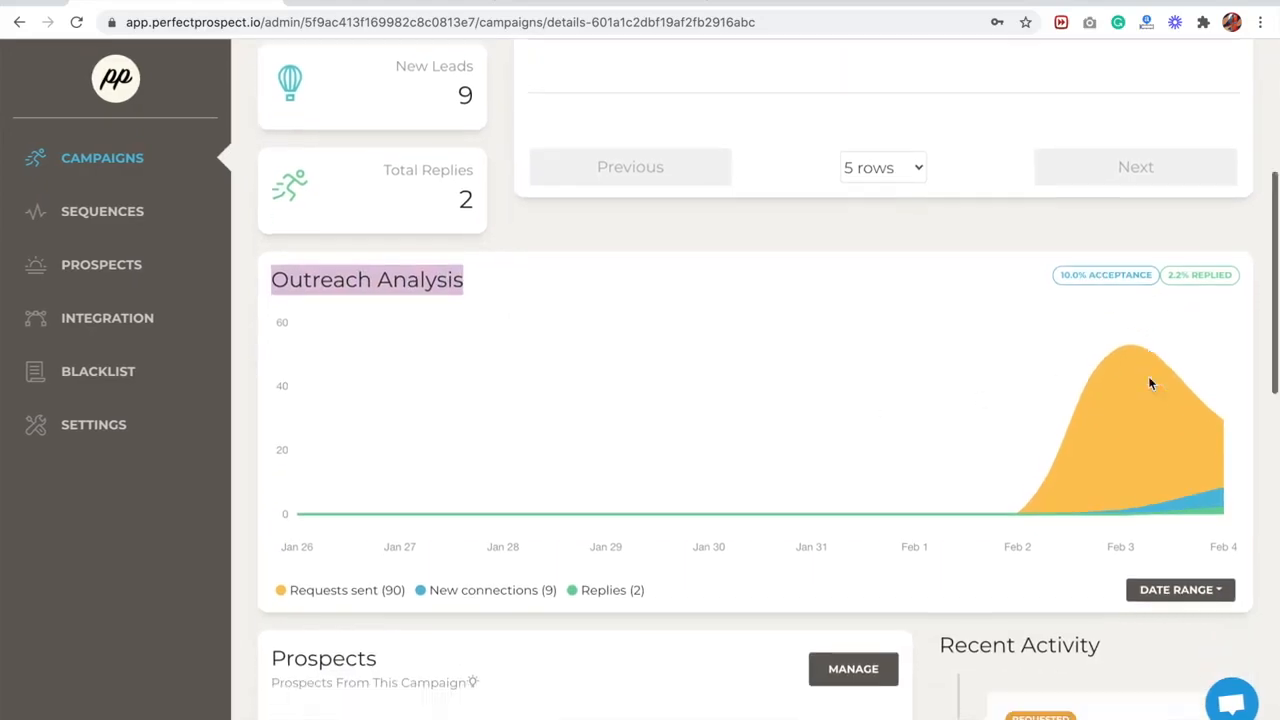
scroll(822, 428, down, 2)
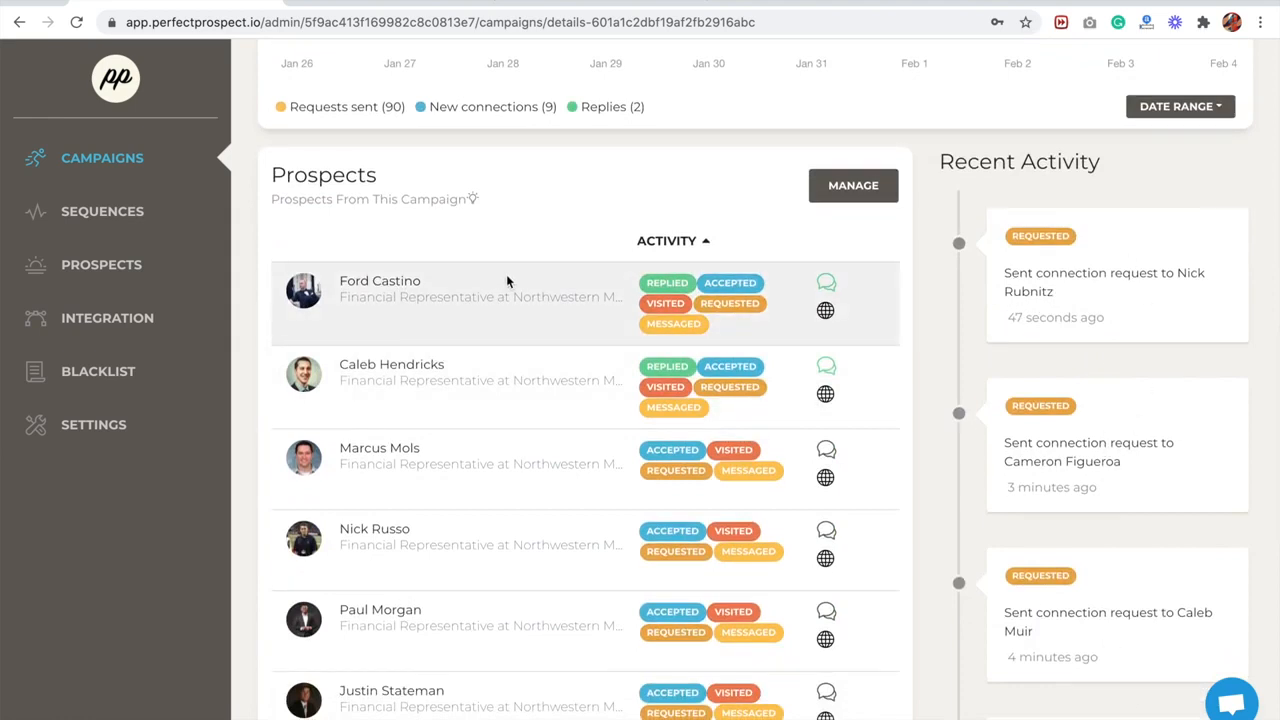
scroll(506, 274, down, 1)
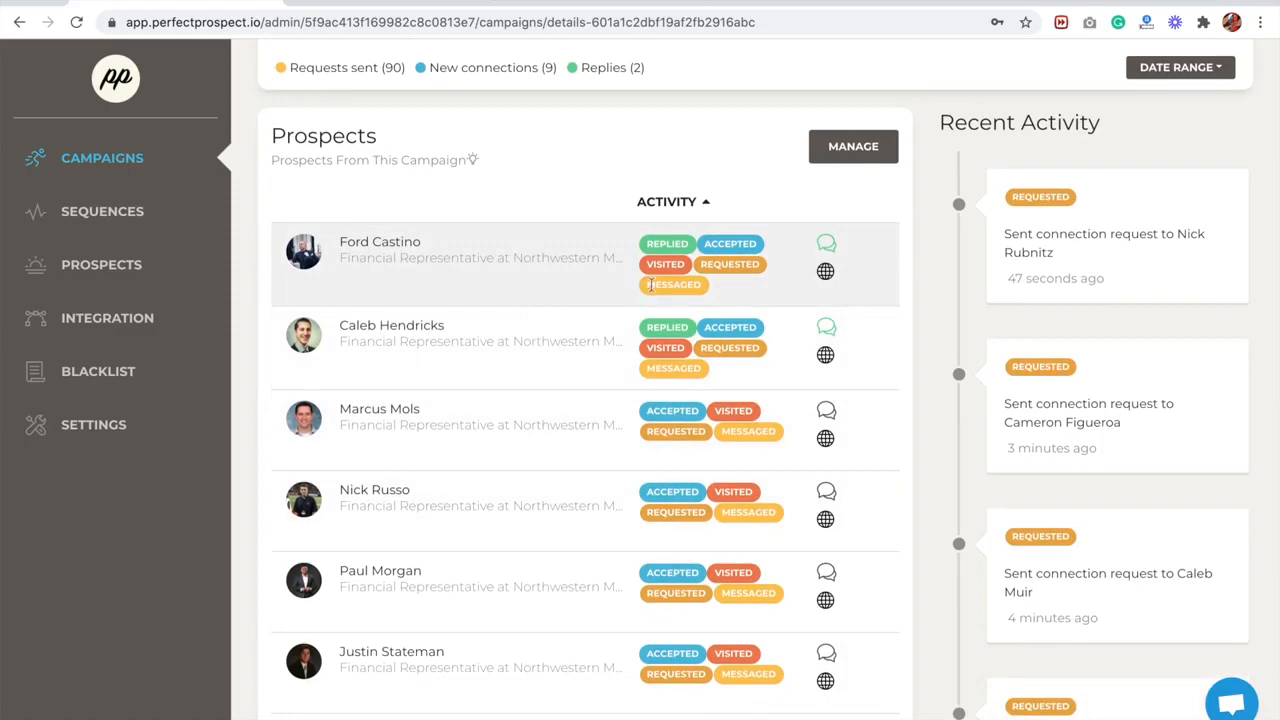
- Add the note "make notes" to the contact details of the first prospect in the campaign and close them
click(824, 271)
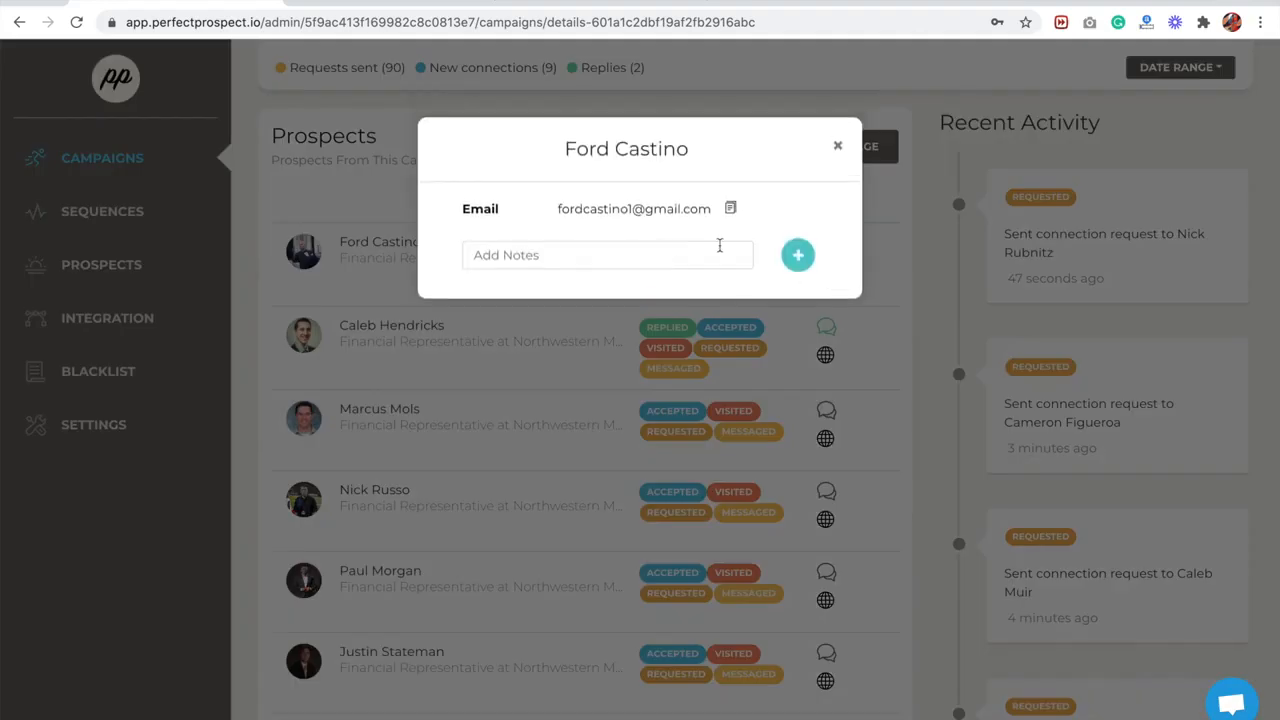
click(720, 250)
text(make notes)
click(800, 256)
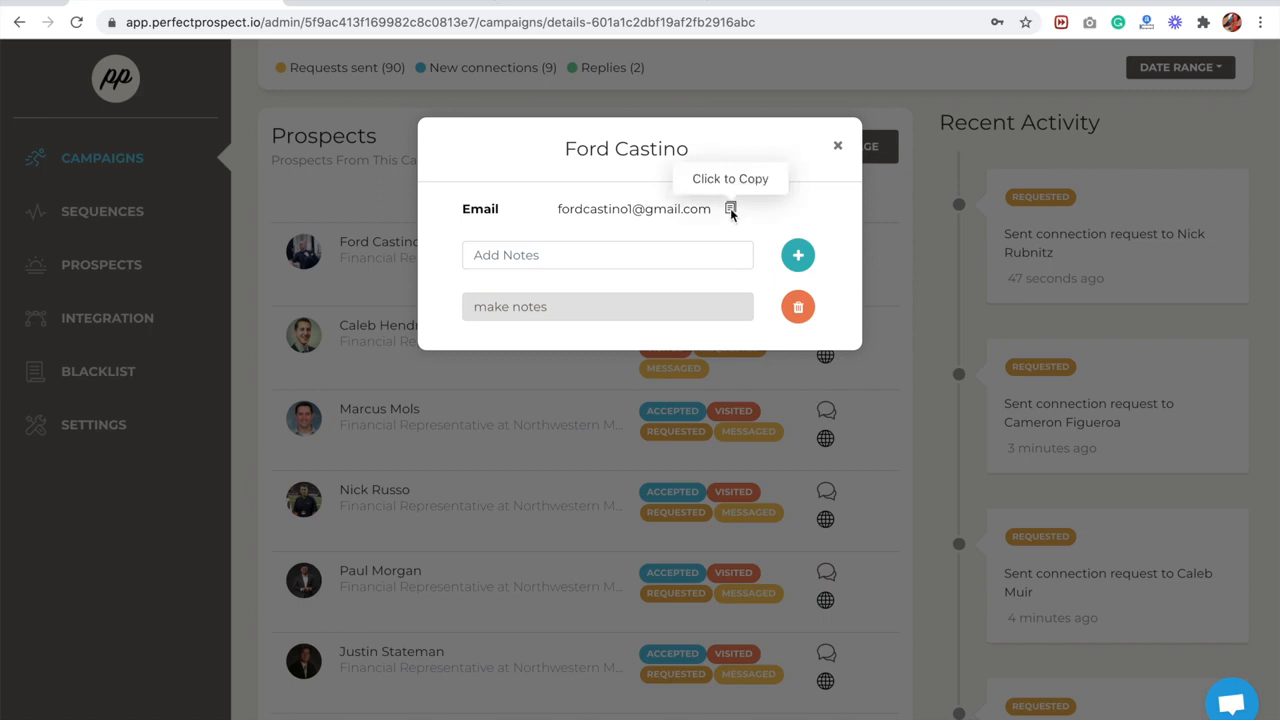
click(840, 147)
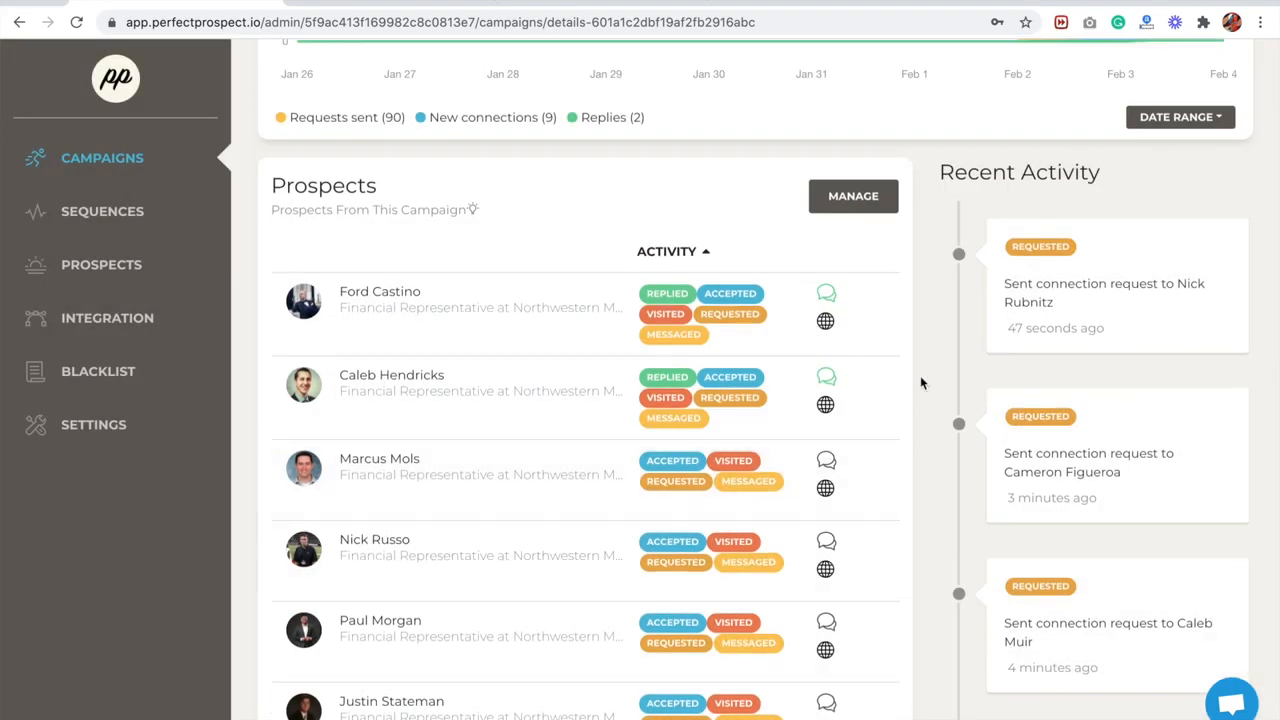
- Open the Prospects Manager from the campaign and view the conversation with the first listed prospect
click(848, 197)
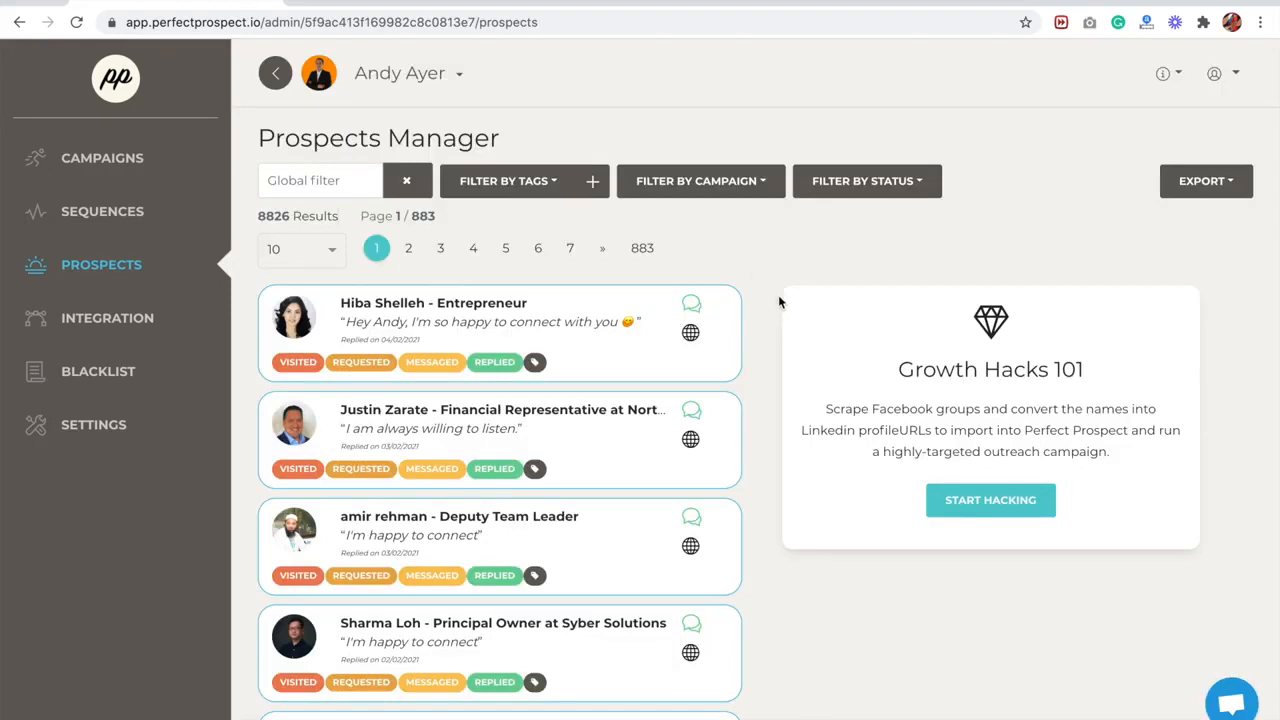
click(692, 304)
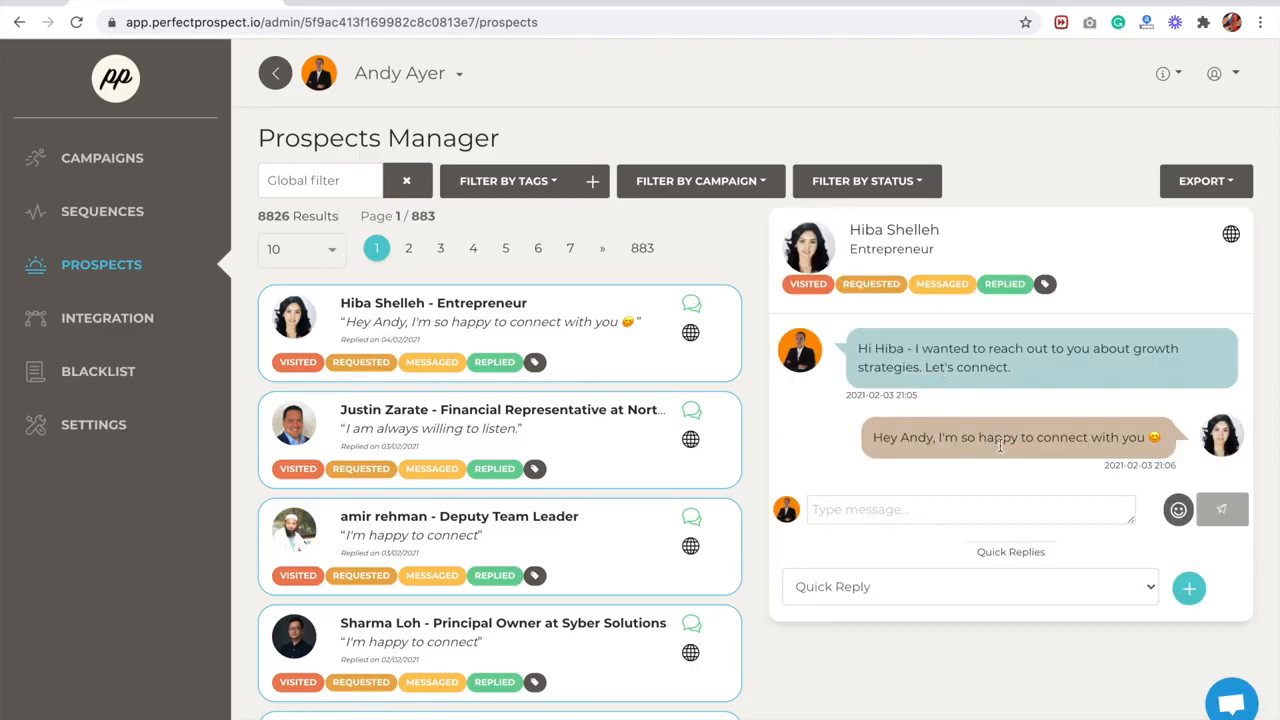
- Fill the reply to the open prospect with the "linkedin conversion tool" quick reply
click(928, 518)
click(914, 596)
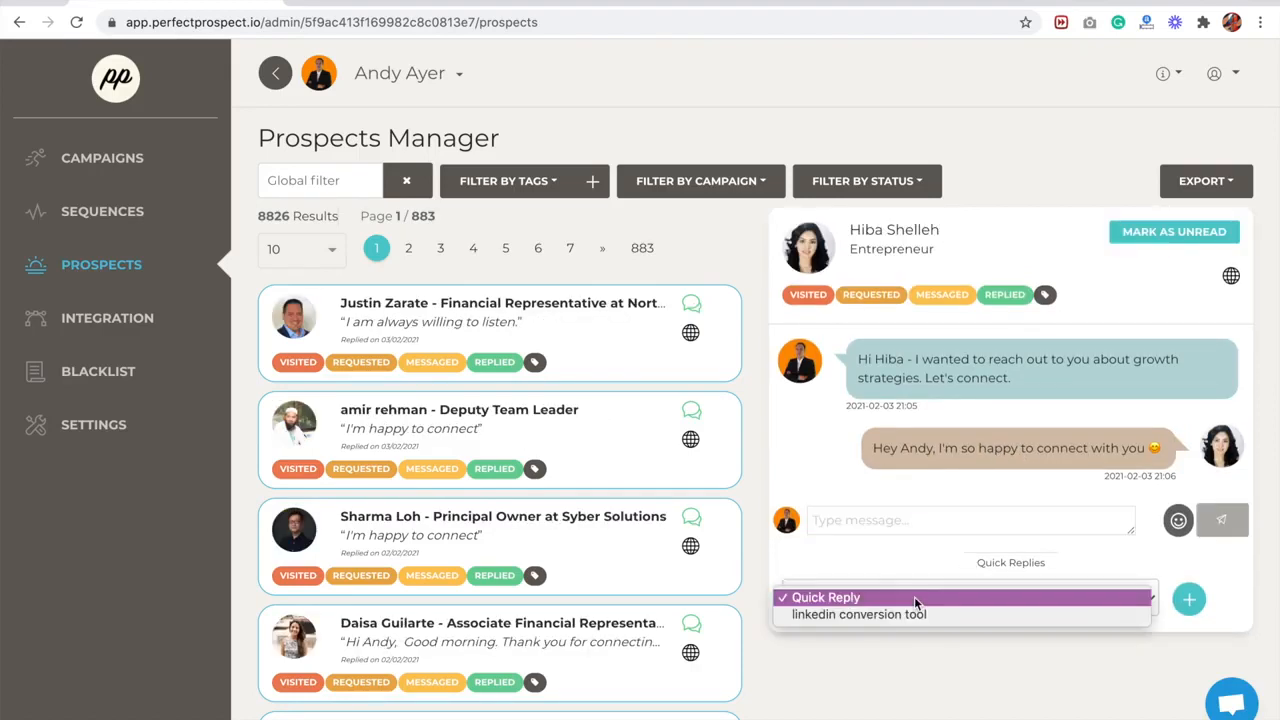
click(908, 614)
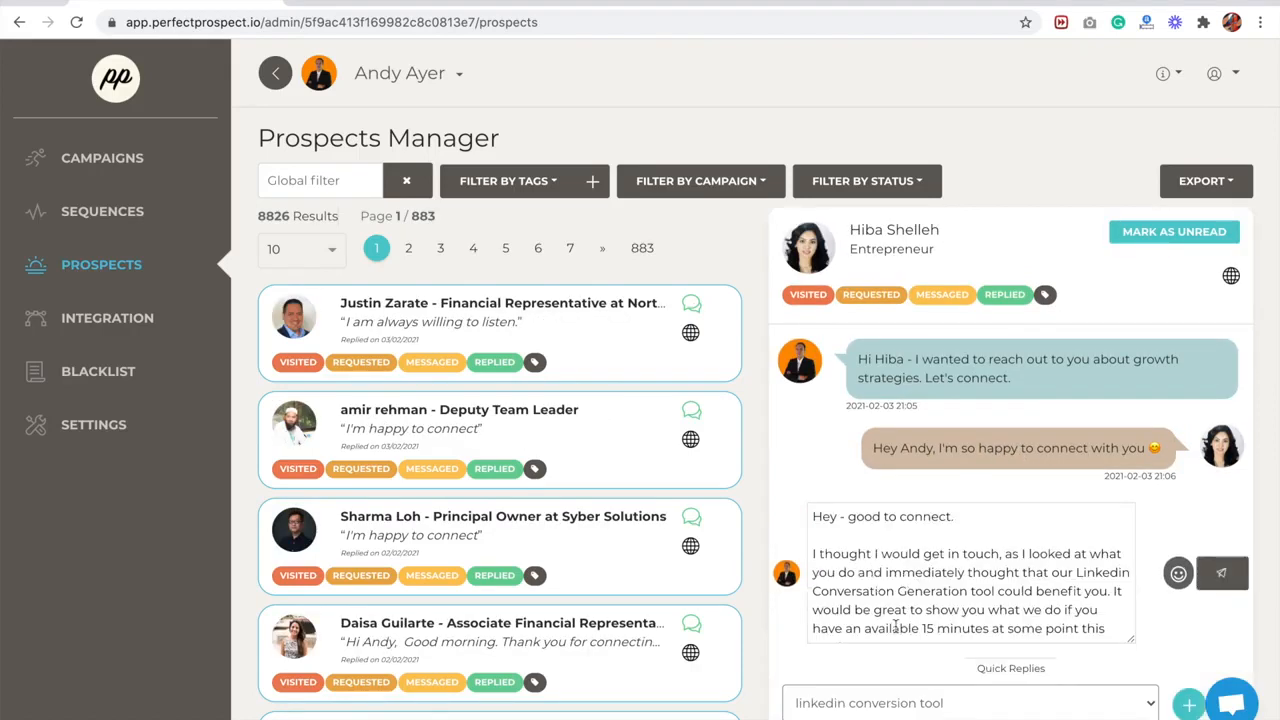
scroll(895, 676, down, 2)
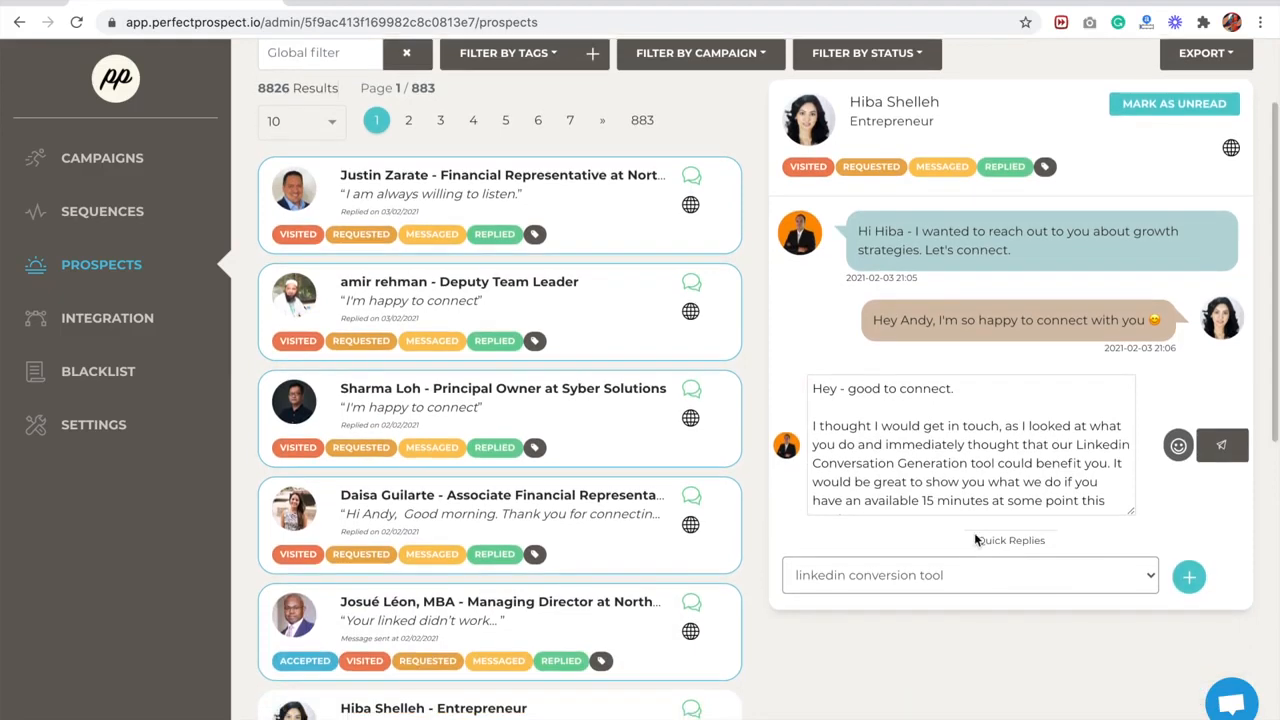
drag(977, 540, 1070, 540)
click(940, 578)
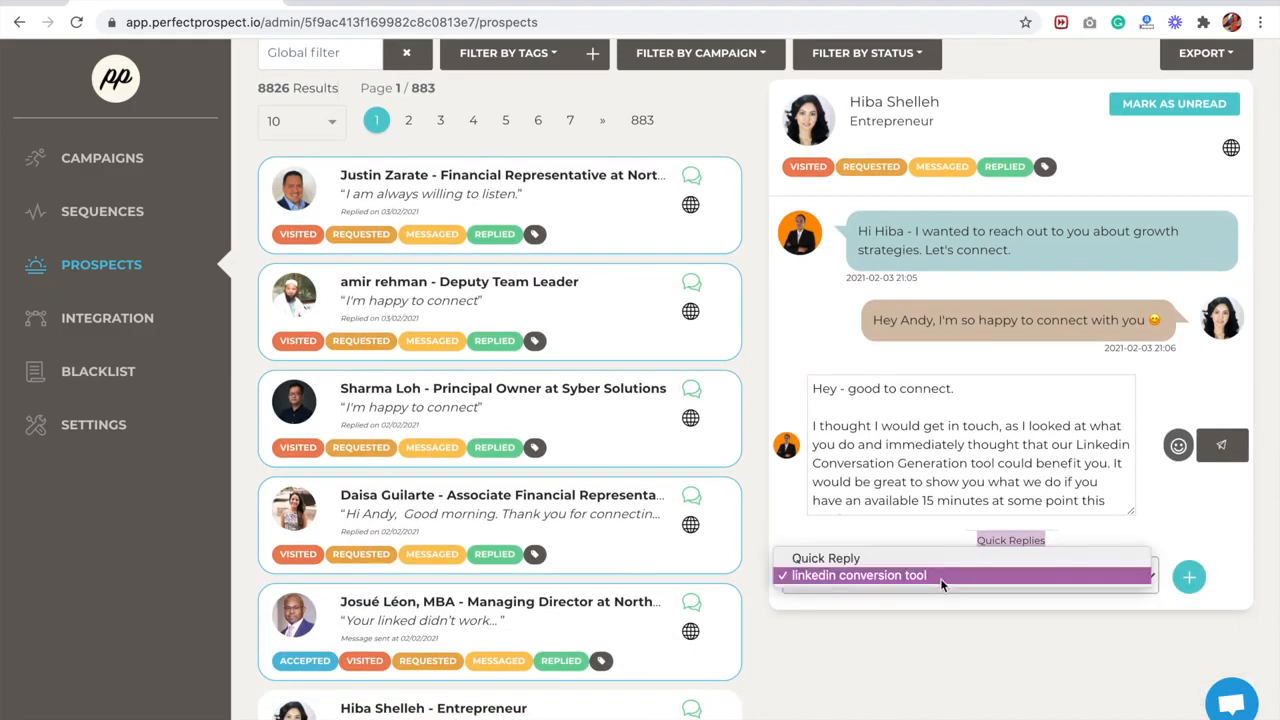
click(960, 582)
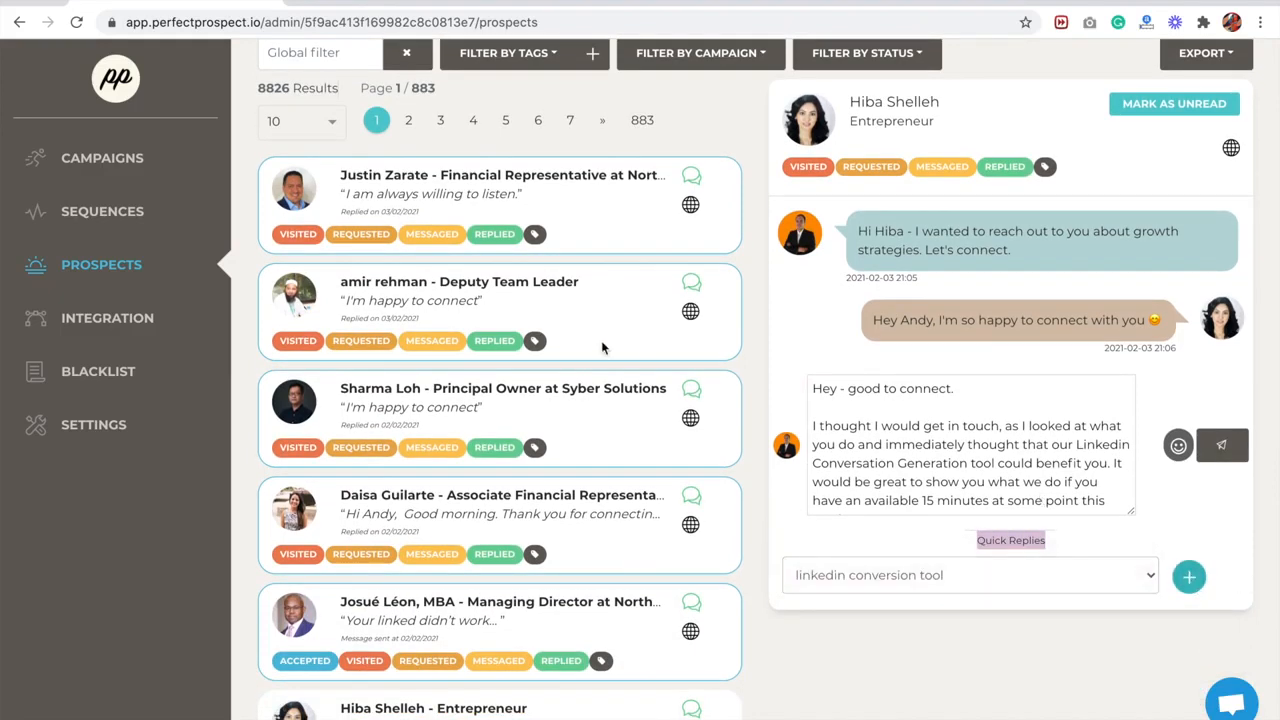
- View the saved reply templates and the blank form for adding one, and close them without saving
click(1189, 577)
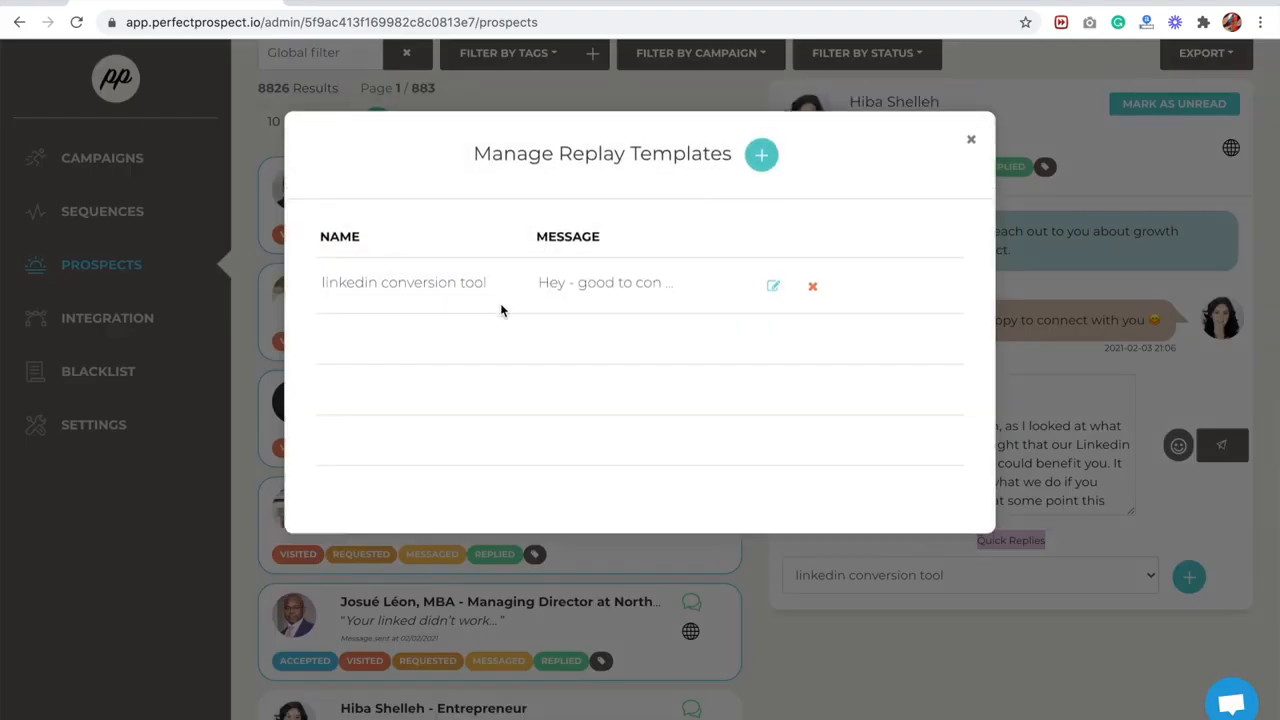
click(760, 163)
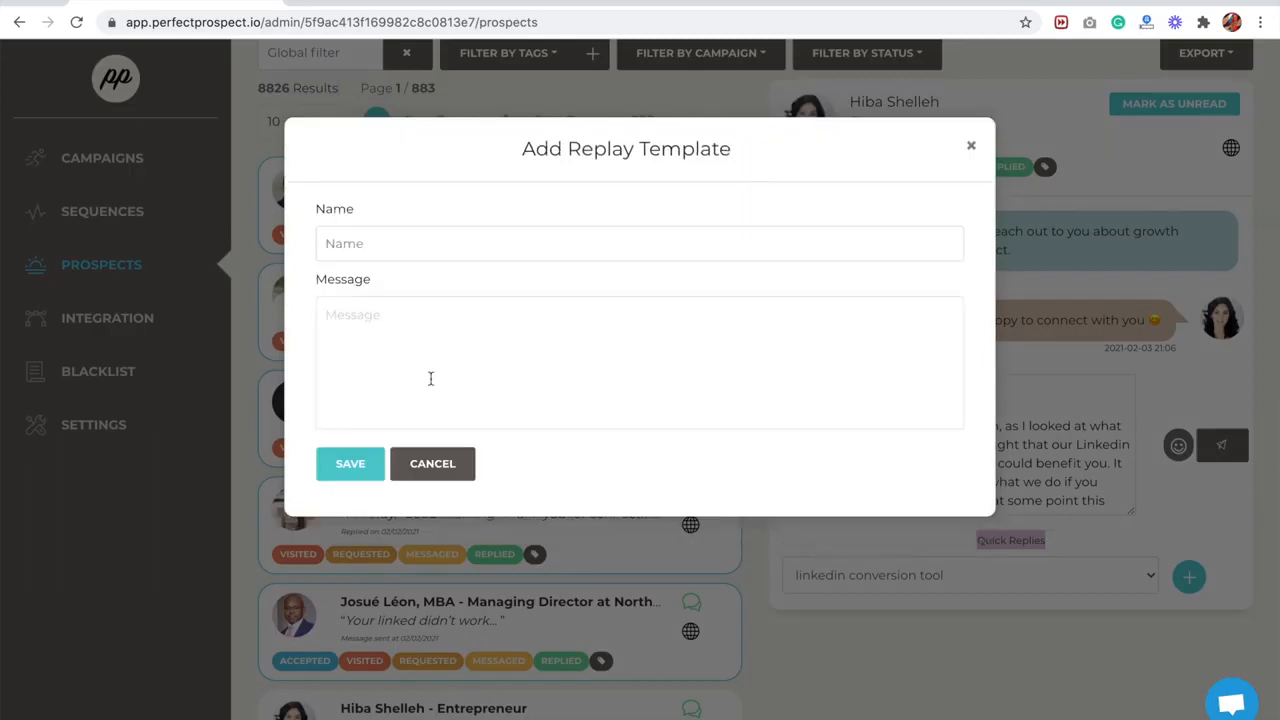
click(433, 463)
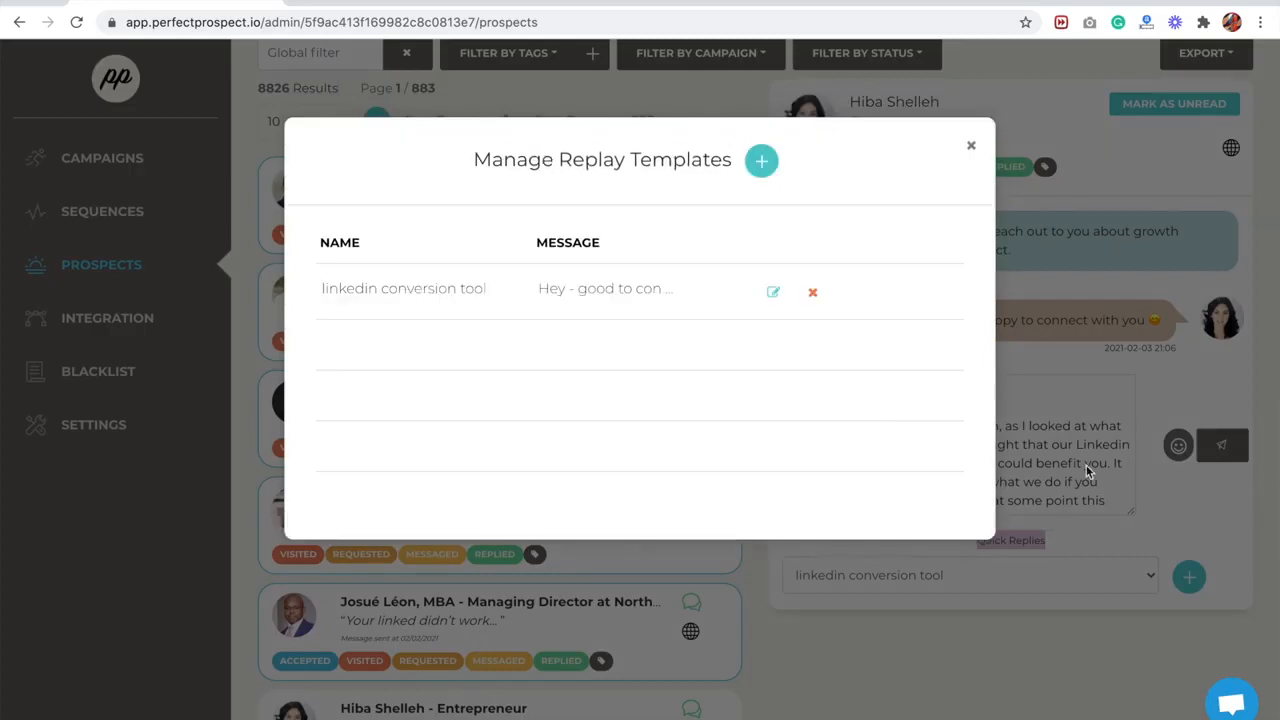
click(970, 148)
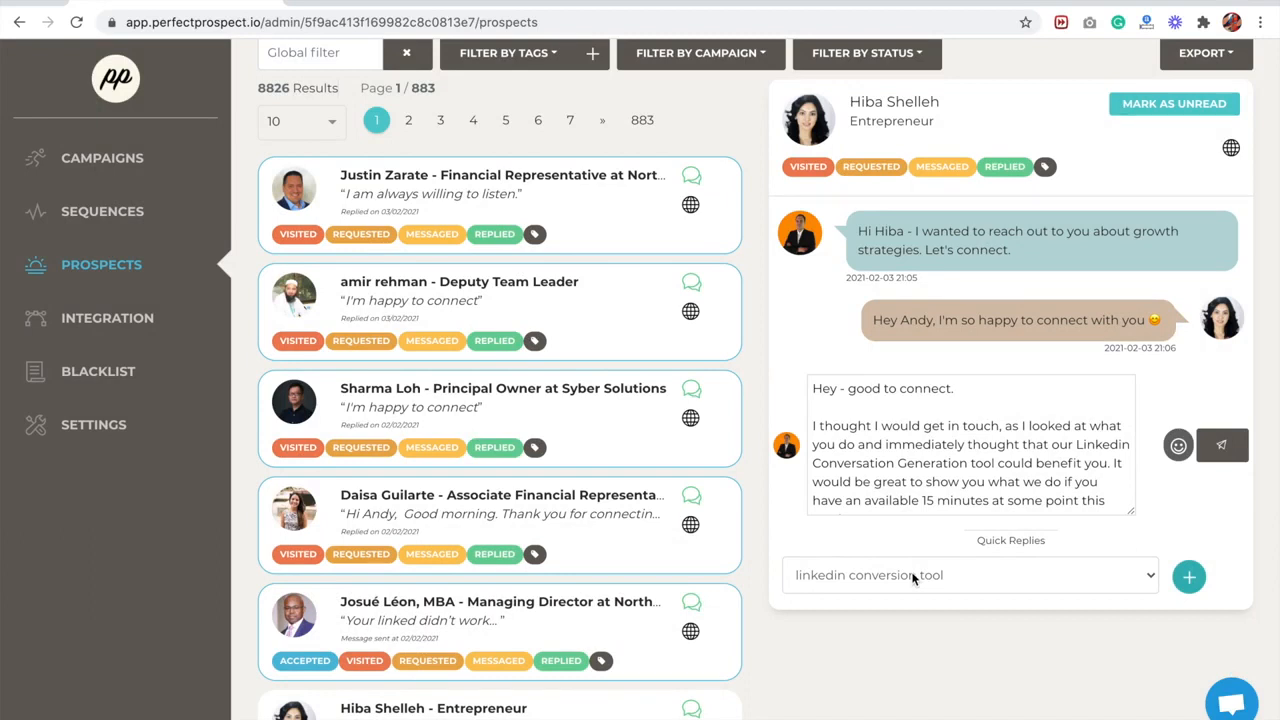
- Personalize the drafted reply by inserting the prospect's first name after "Hey" in the greeting
click(912, 576)
click(912, 576)
click(840, 388)
text(Hiba)
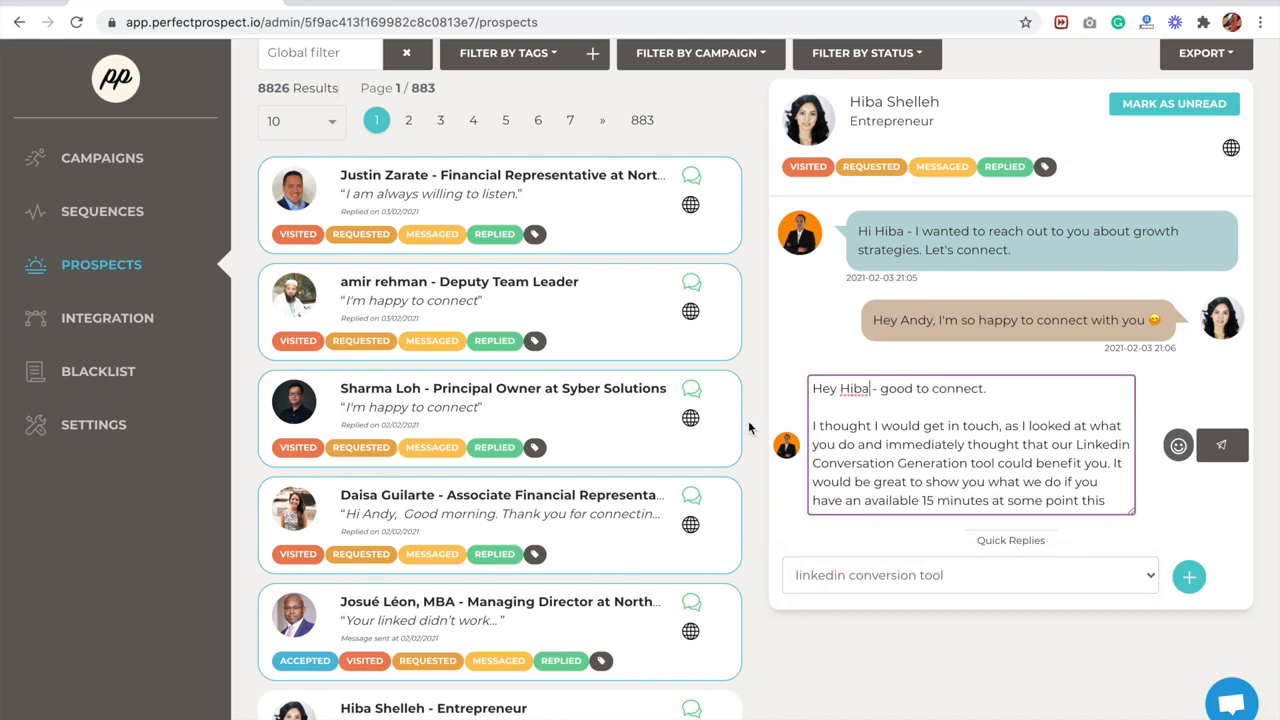
- Search the campaign filter for "nw" and filter the prospects by the NW_CHICAGO campaign
scroll(690, 203, up, 3)
click(678, 180)
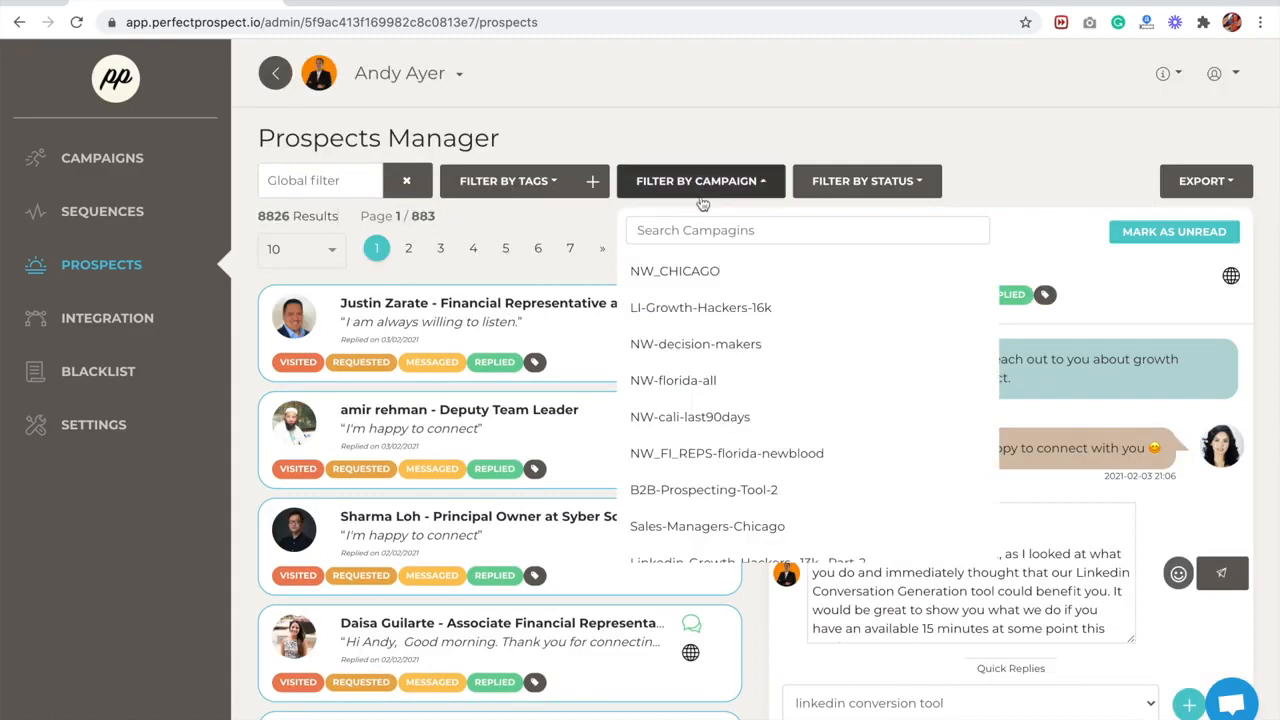
click(695, 231)
text(nw)
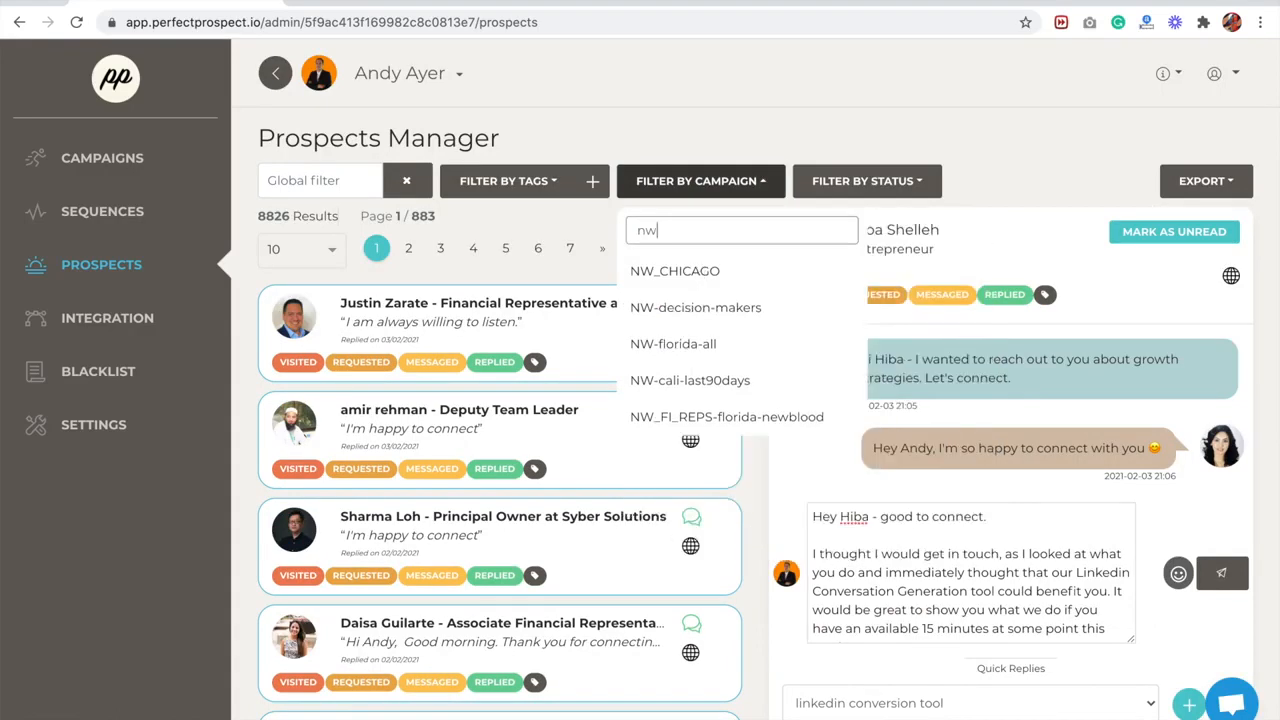
click(675, 270)
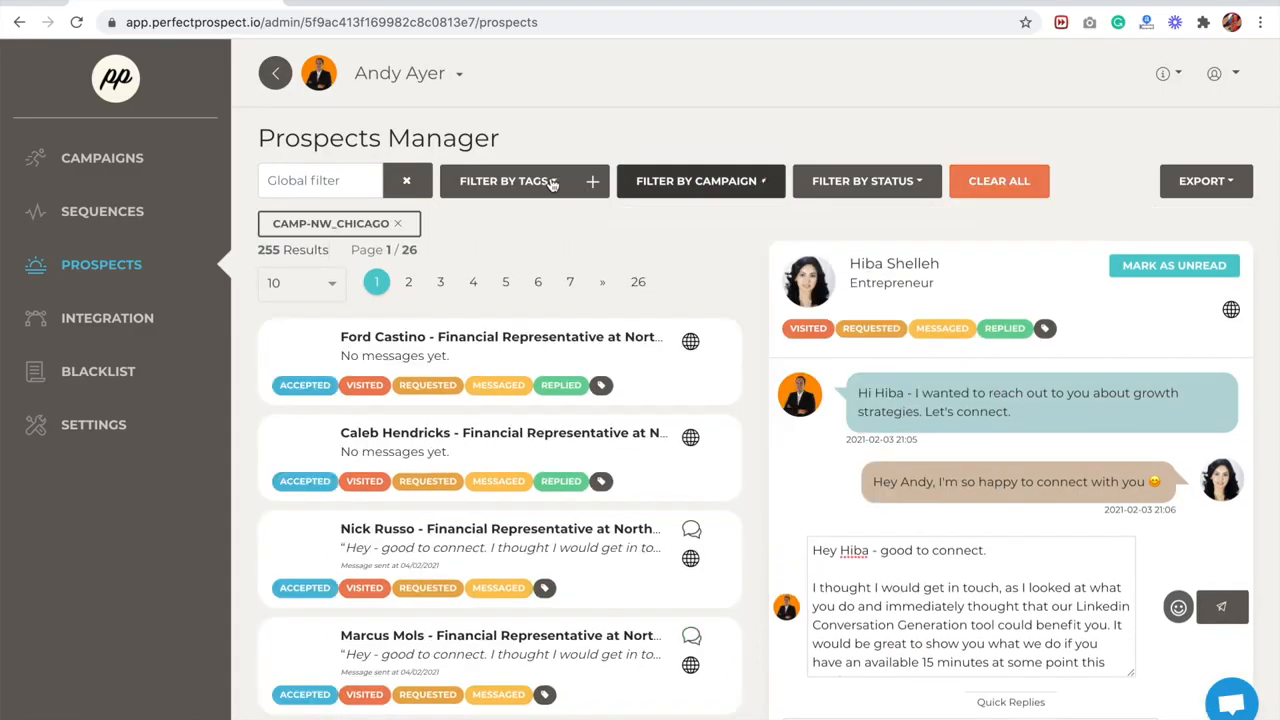
- Look through the tags available for filtering prospects and close the list without choosing one
click(551, 184)
scroll(520, 140, down, 2)
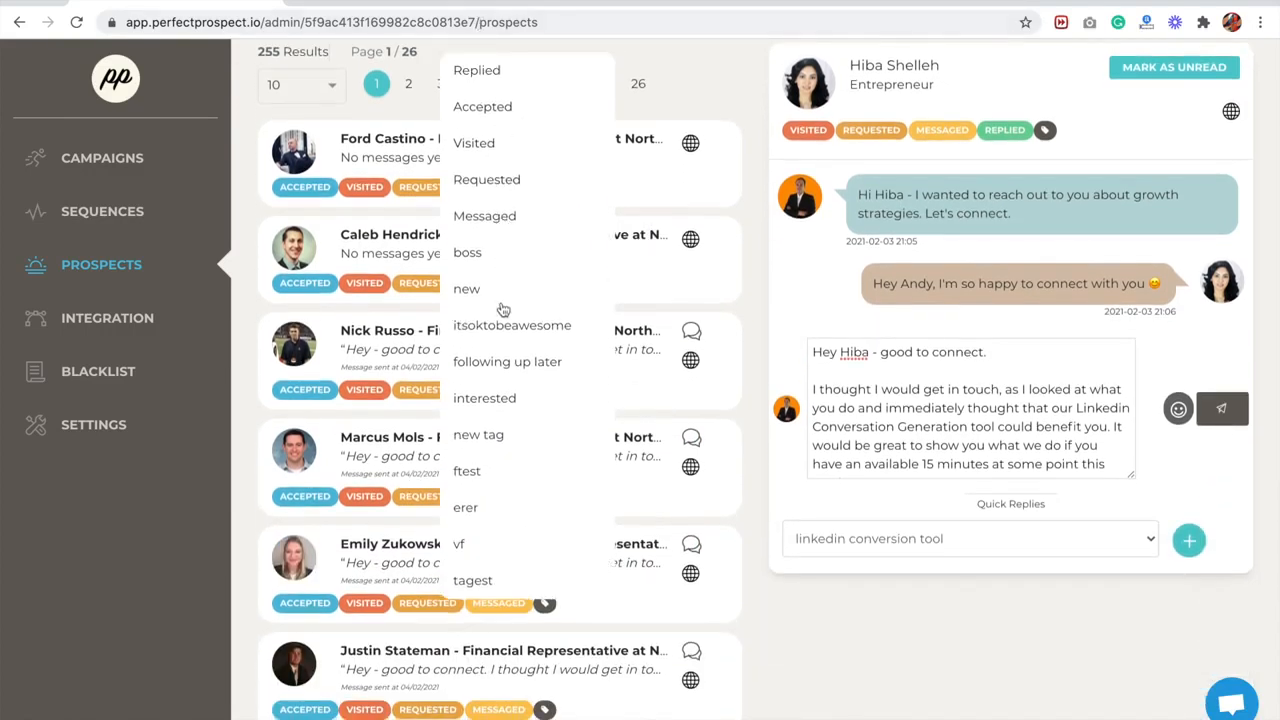
click(740, 260)
scroll(737, 251, up, 2)
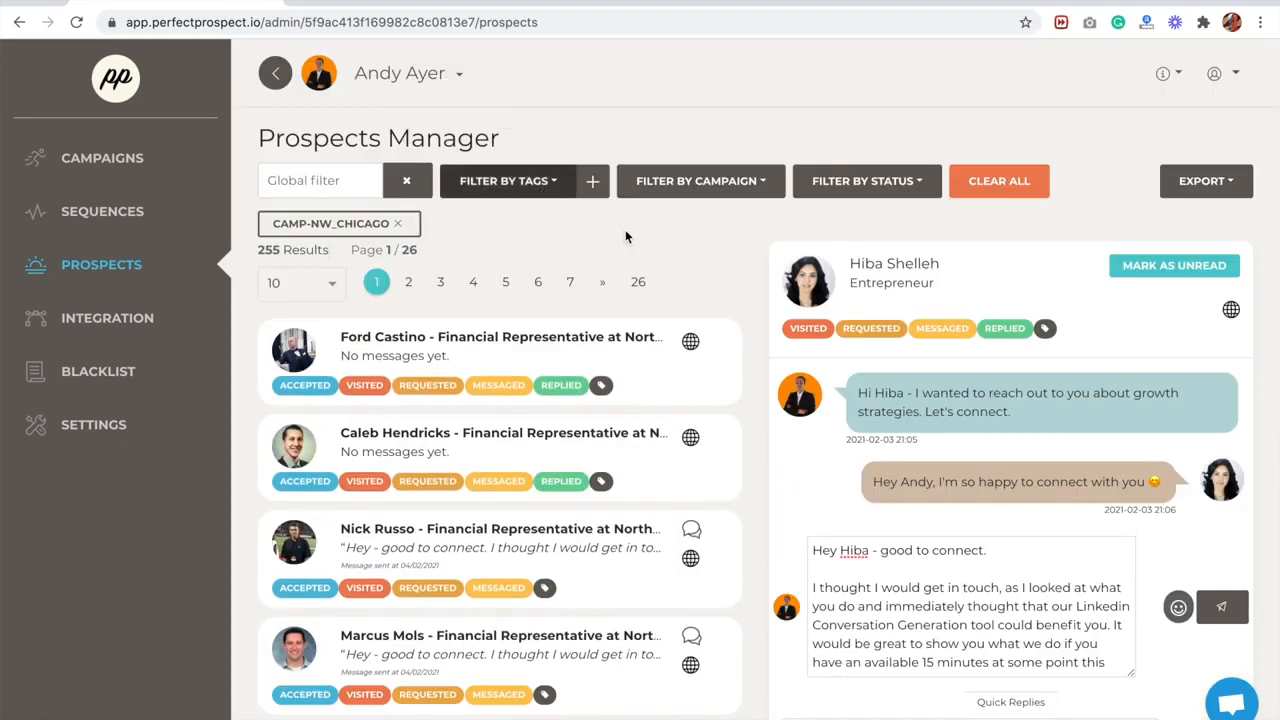
- Try to create a prospect tag named "new tag" from the tag manager
click(592, 181)
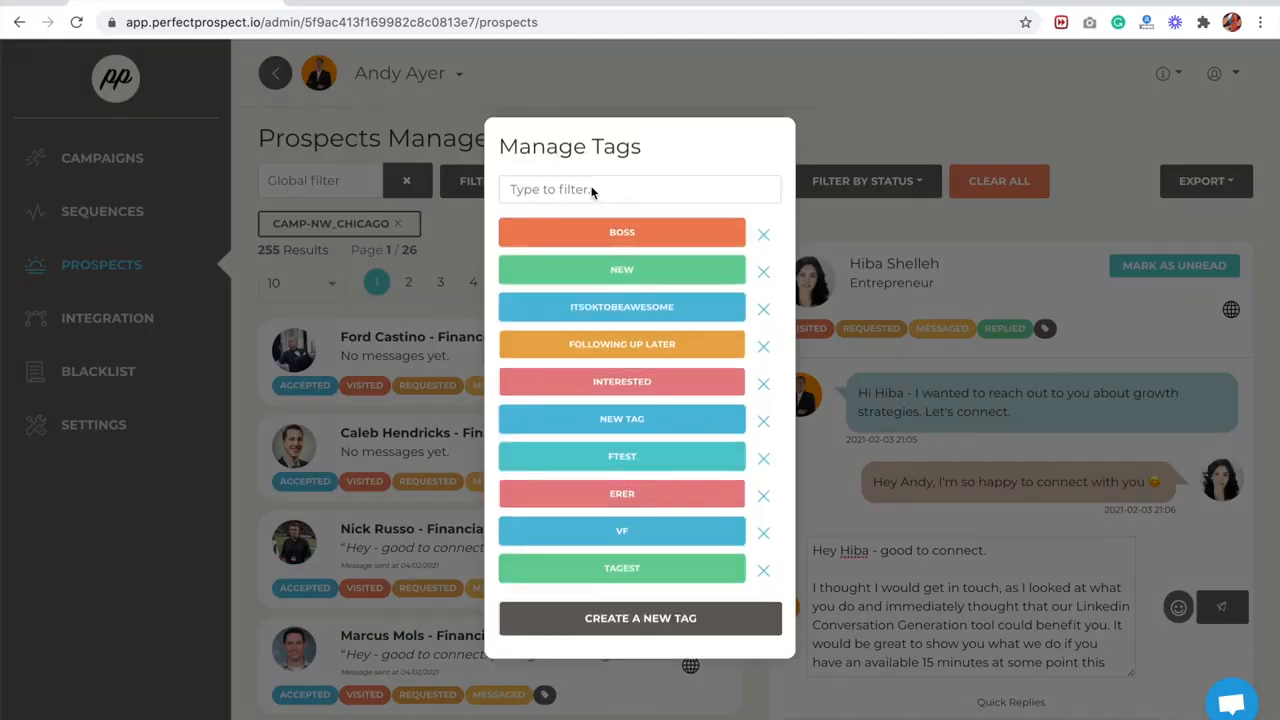
click(610, 622)
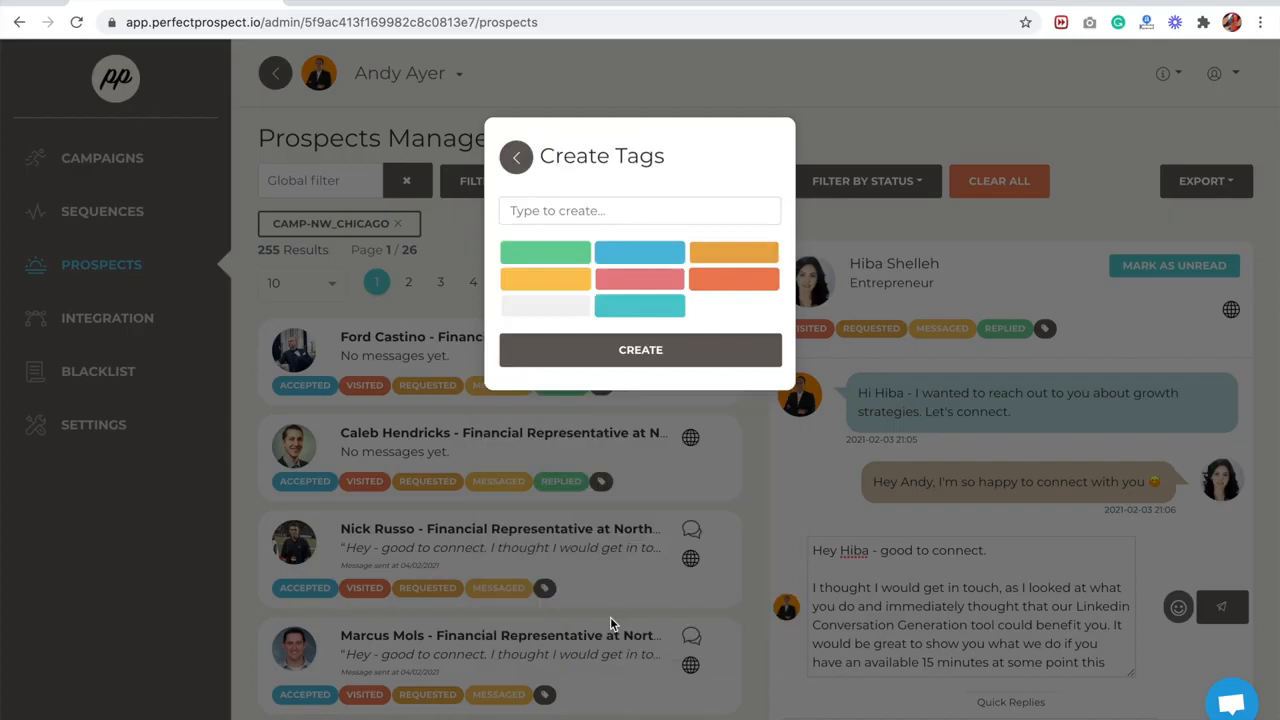
click(607, 216)
text(new tag)
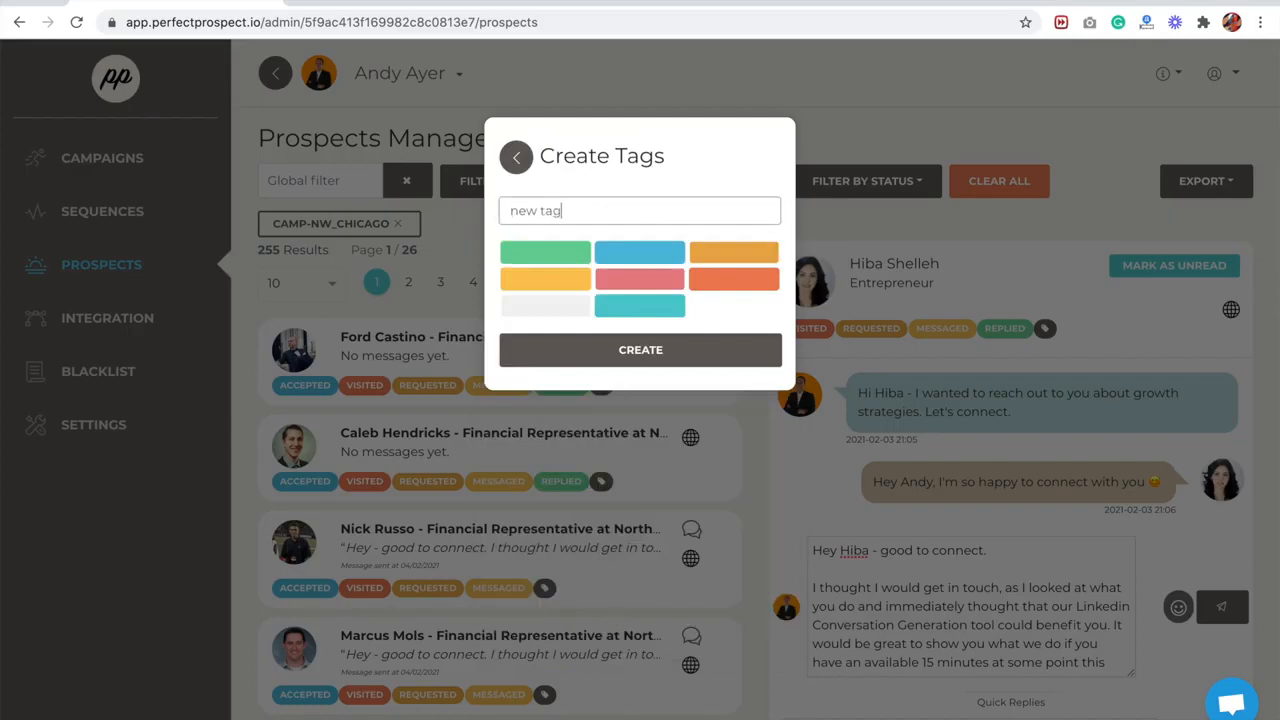
click(694, 350)
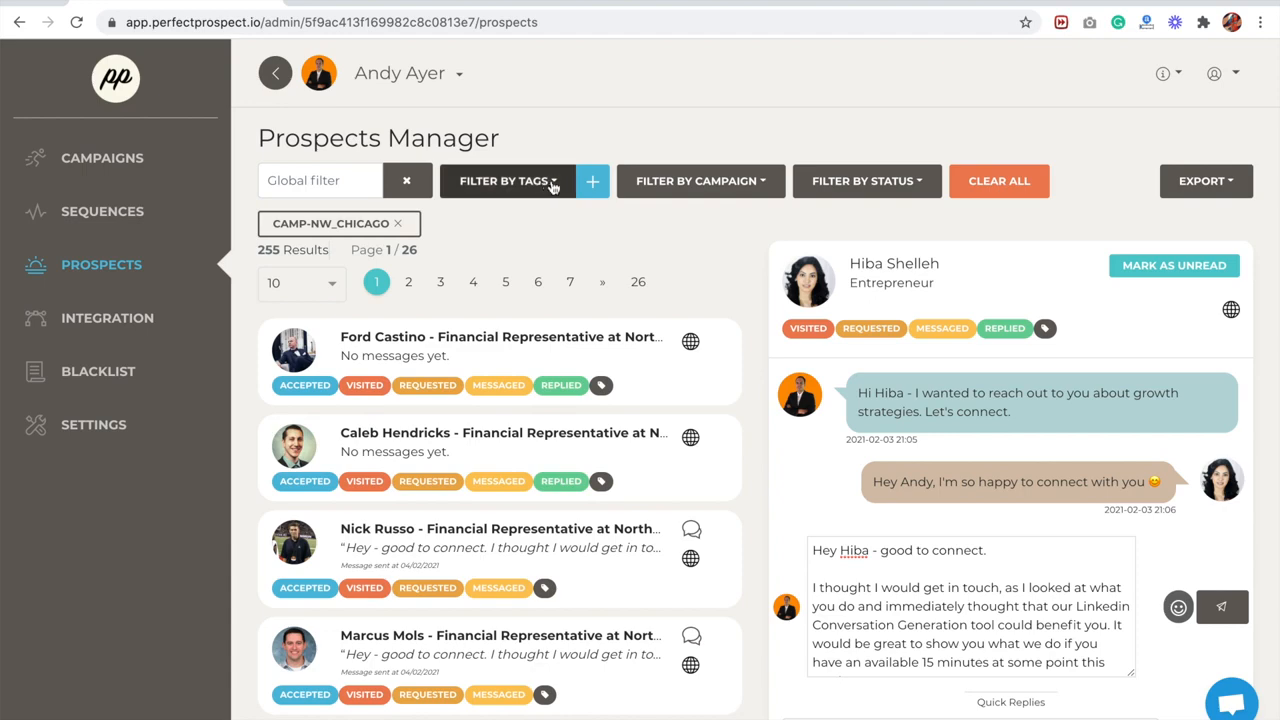
- Assign the "following up later" tag to the first NW_CHICAGO prospect and filter the list by that tag
click(602, 385)
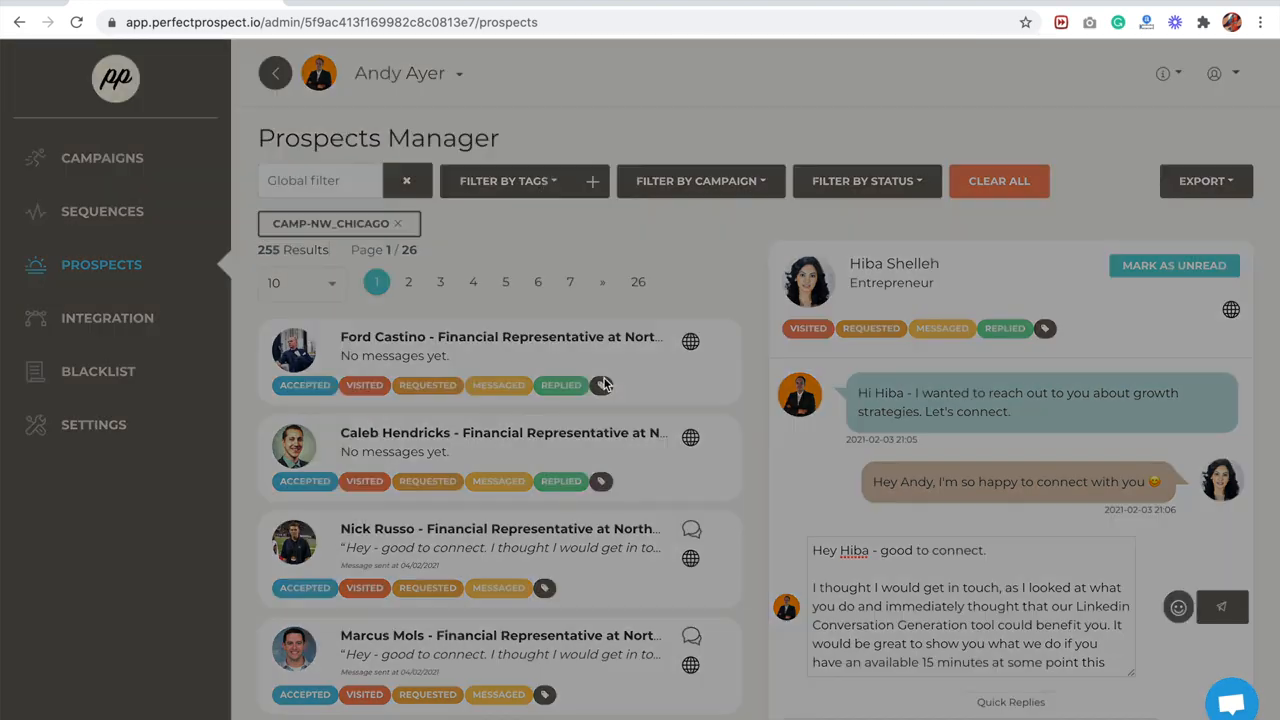
click(769, 268)
click(701, 477)
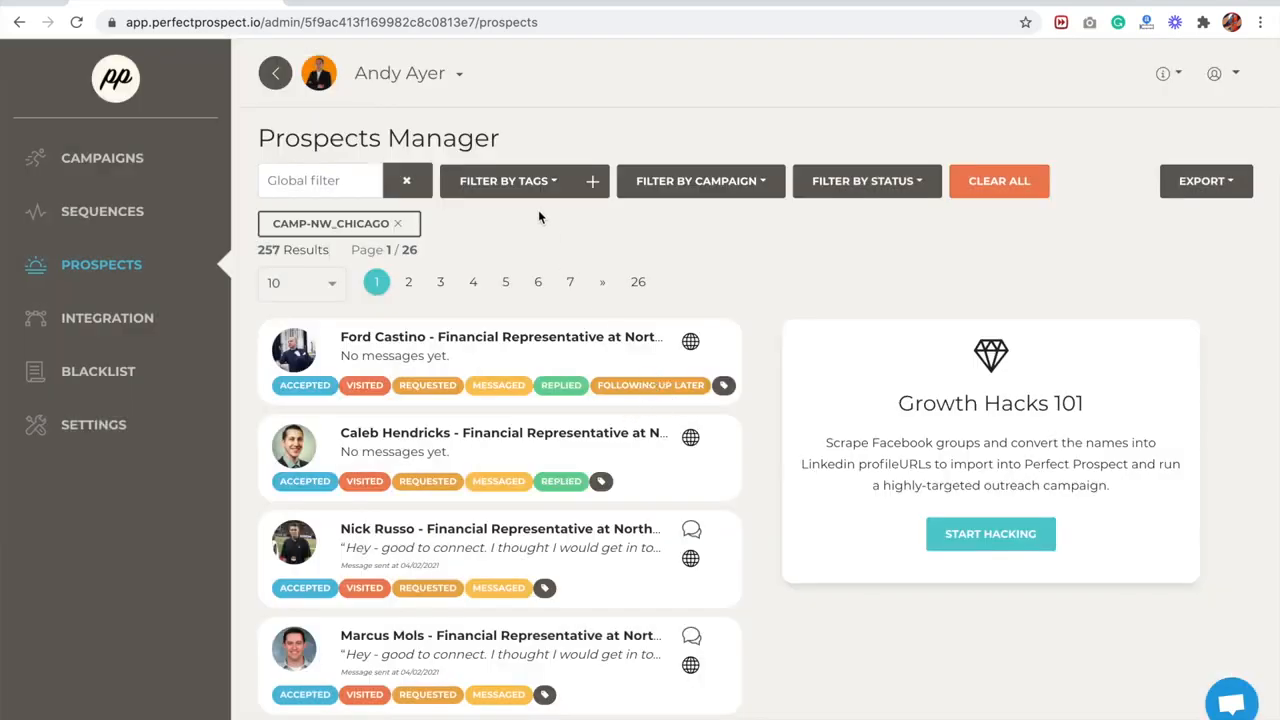
click(536, 195)
click(503, 362)
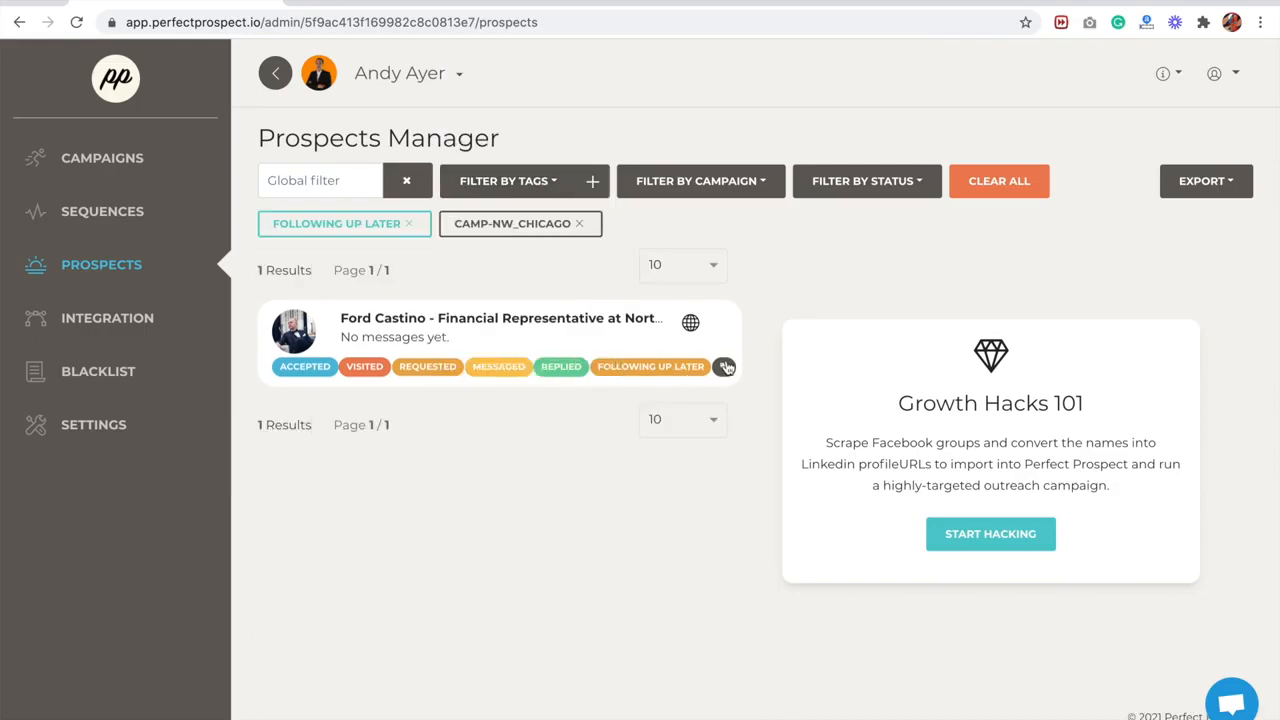
- Export the NW_CHICAGO campaign data to a synced Google Sheet with the All New Connections option
click(1213, 192)
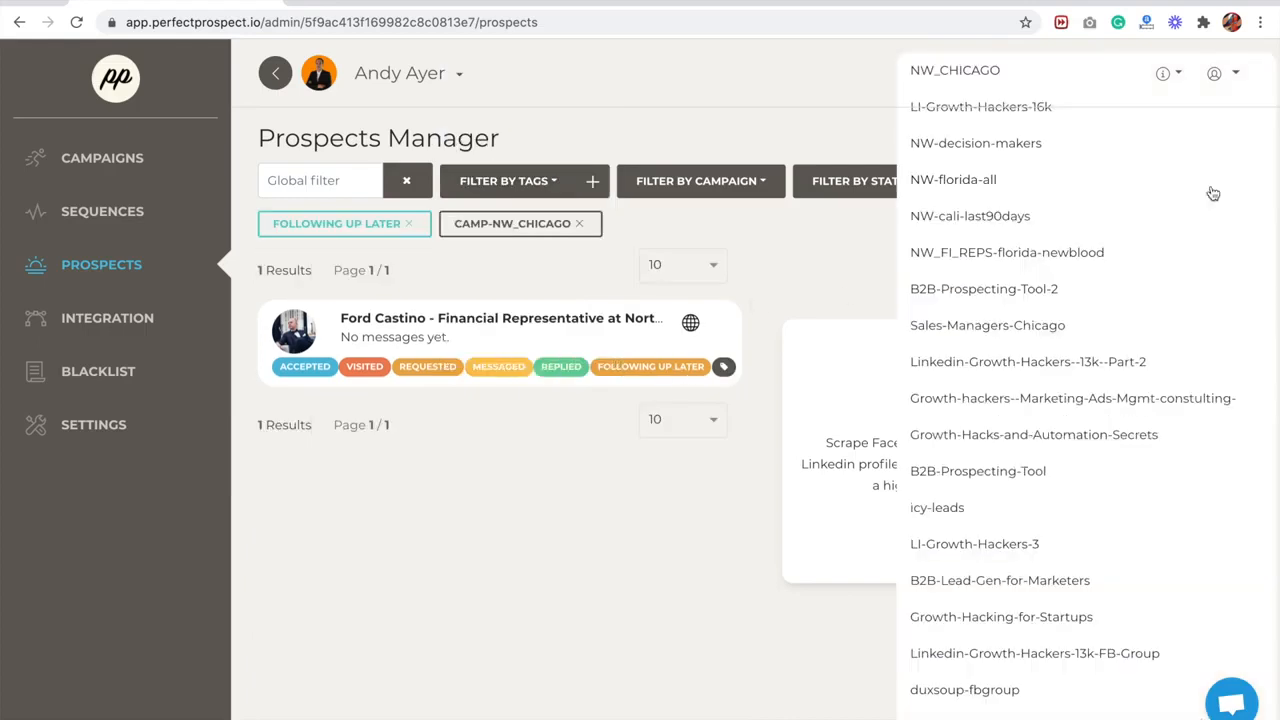
scroll(1066, 258, down, 2)
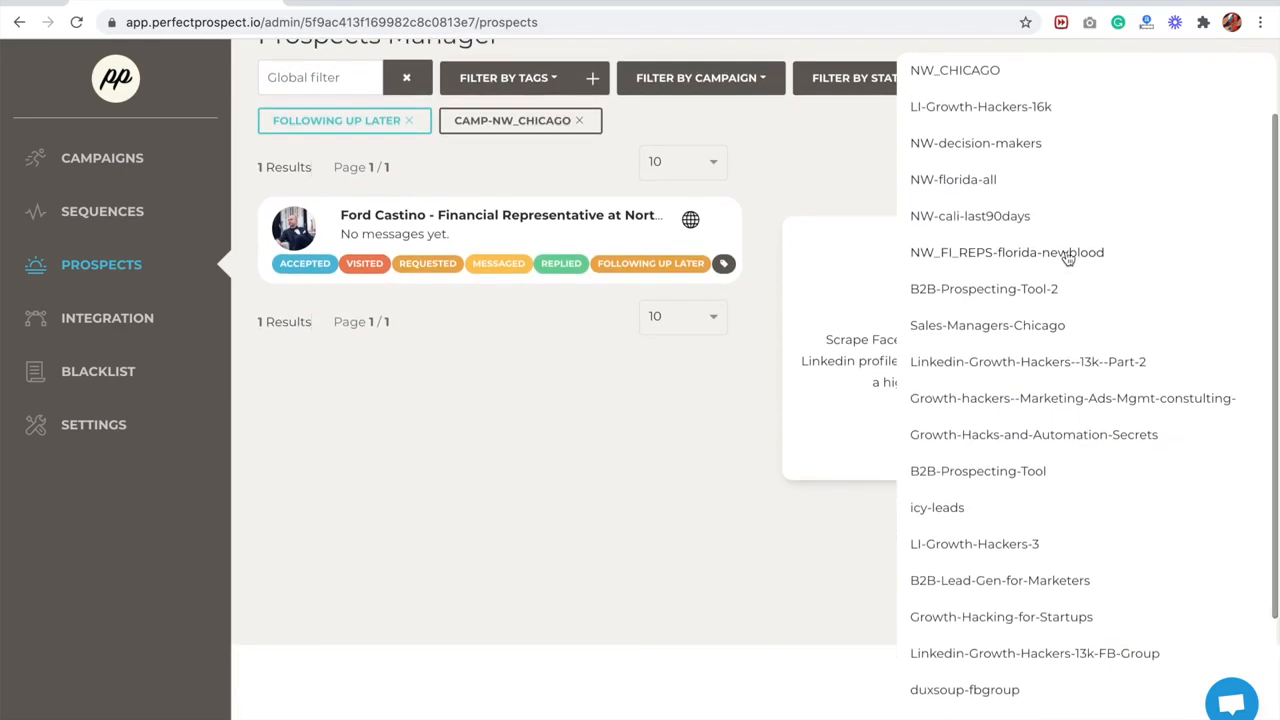
click(940, 76)
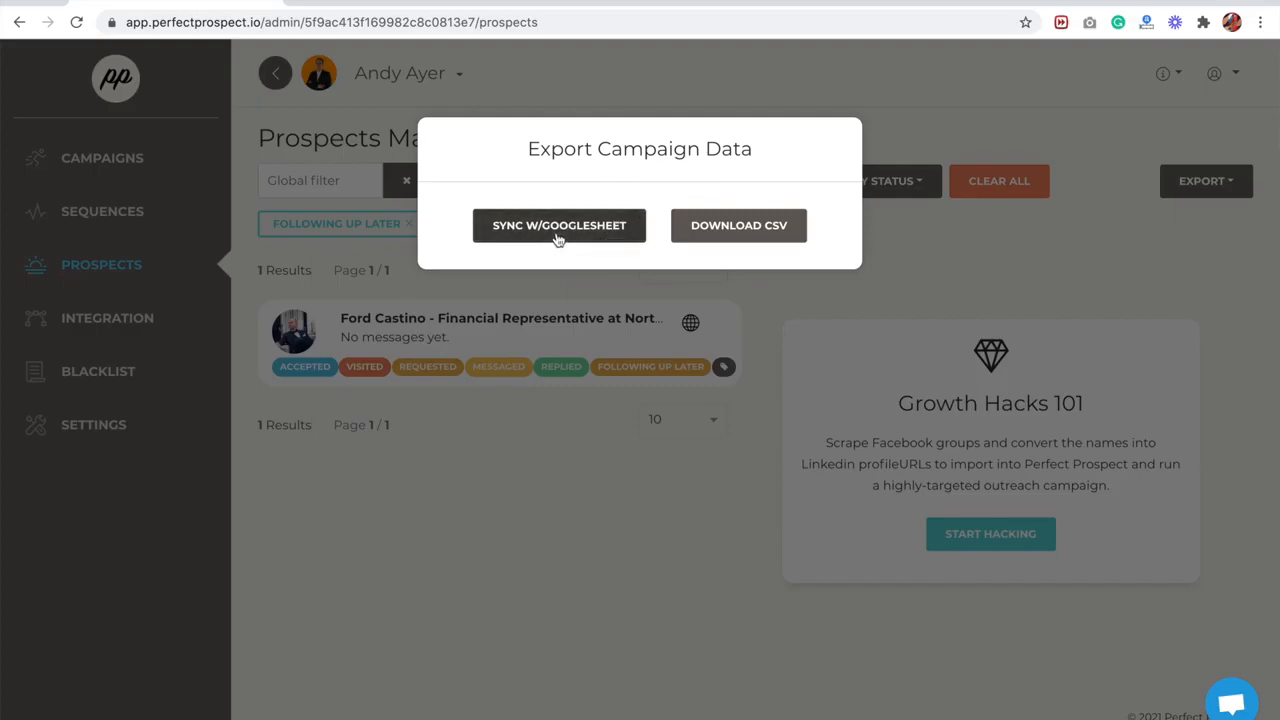
click(558, 228)
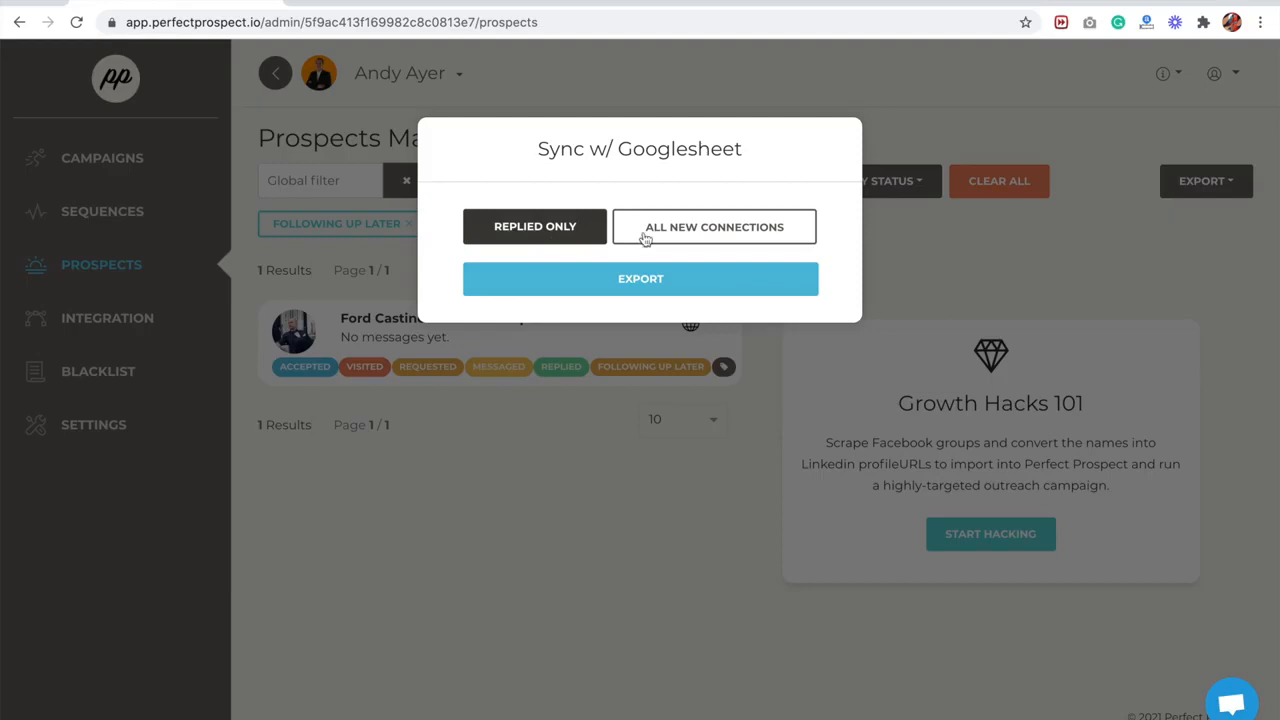
click(565, 220)
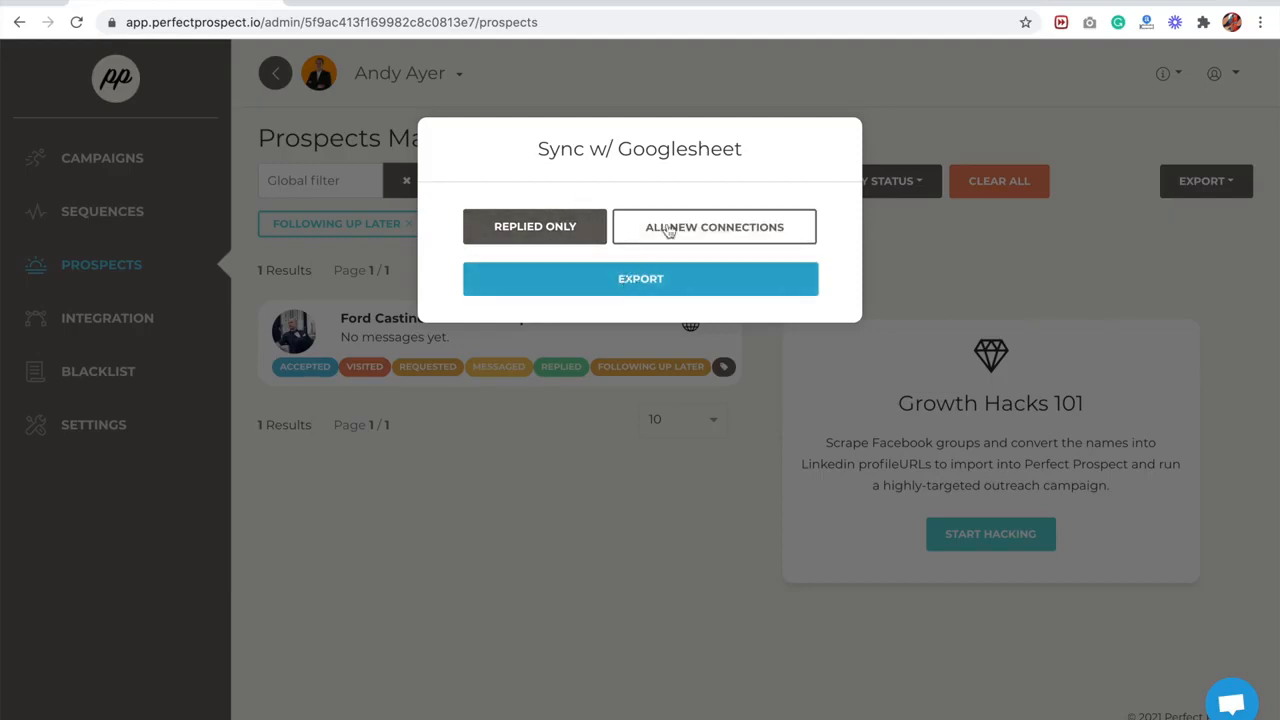
click(682, 232)
click(655, 286)
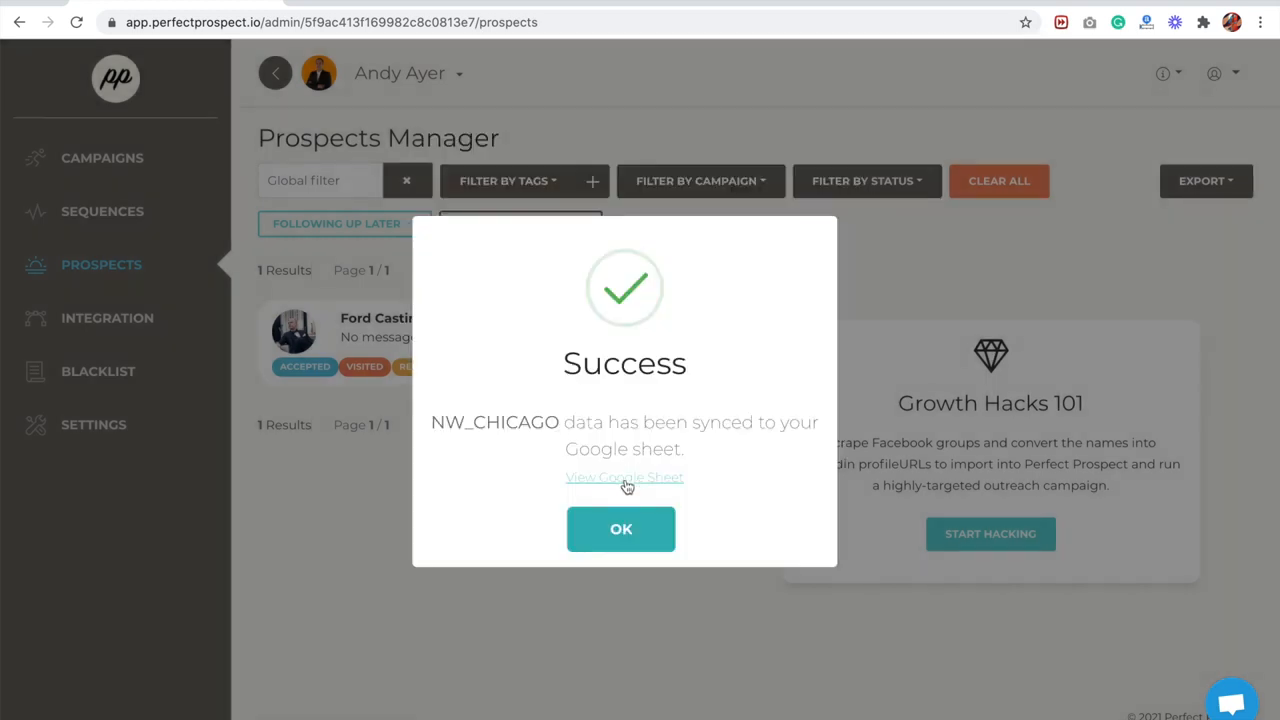
- View the synced NW_CHICAGO Google Sheet, return to Perfect Prospect and dismiss the export message
click(626, 479)
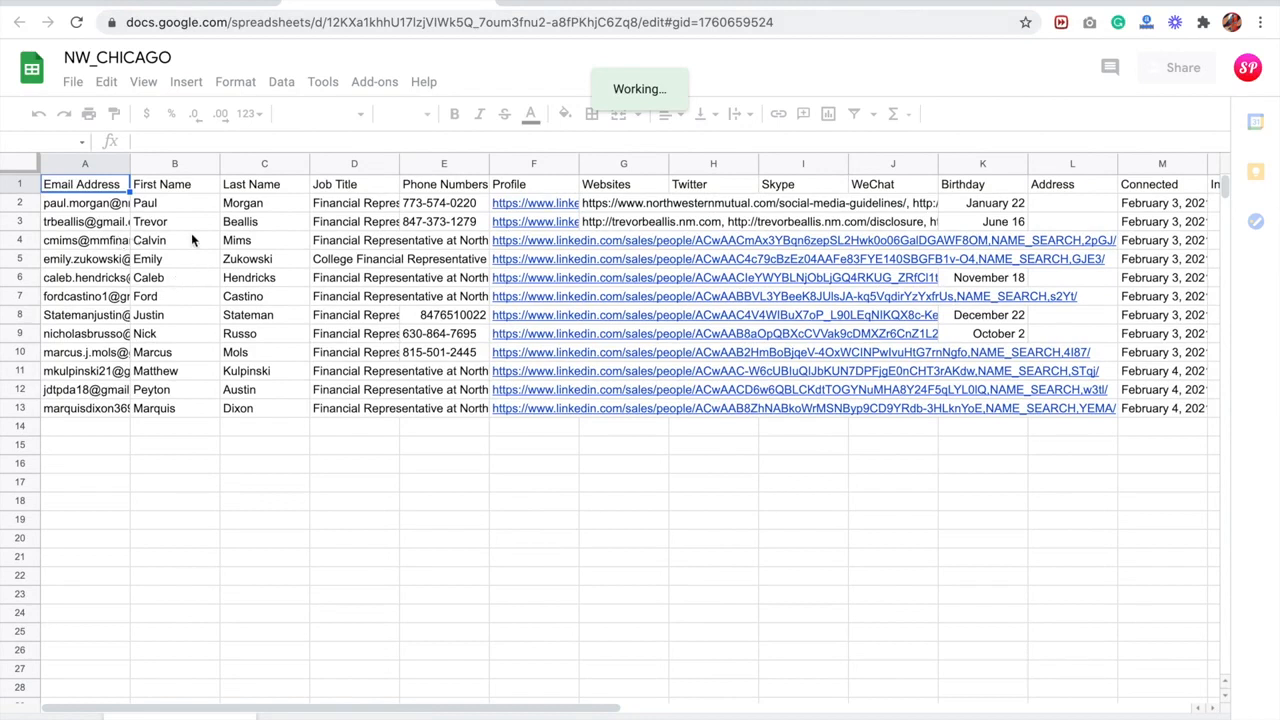
click(215, 5)
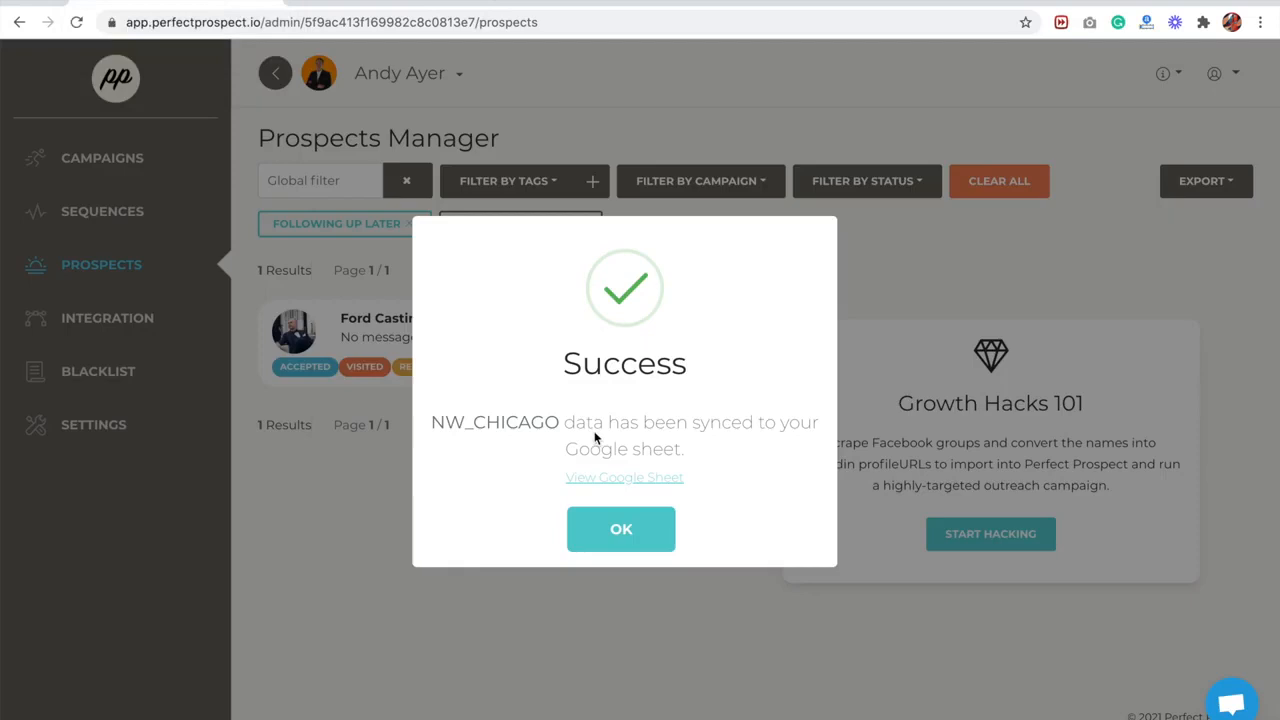
click(655, 543)
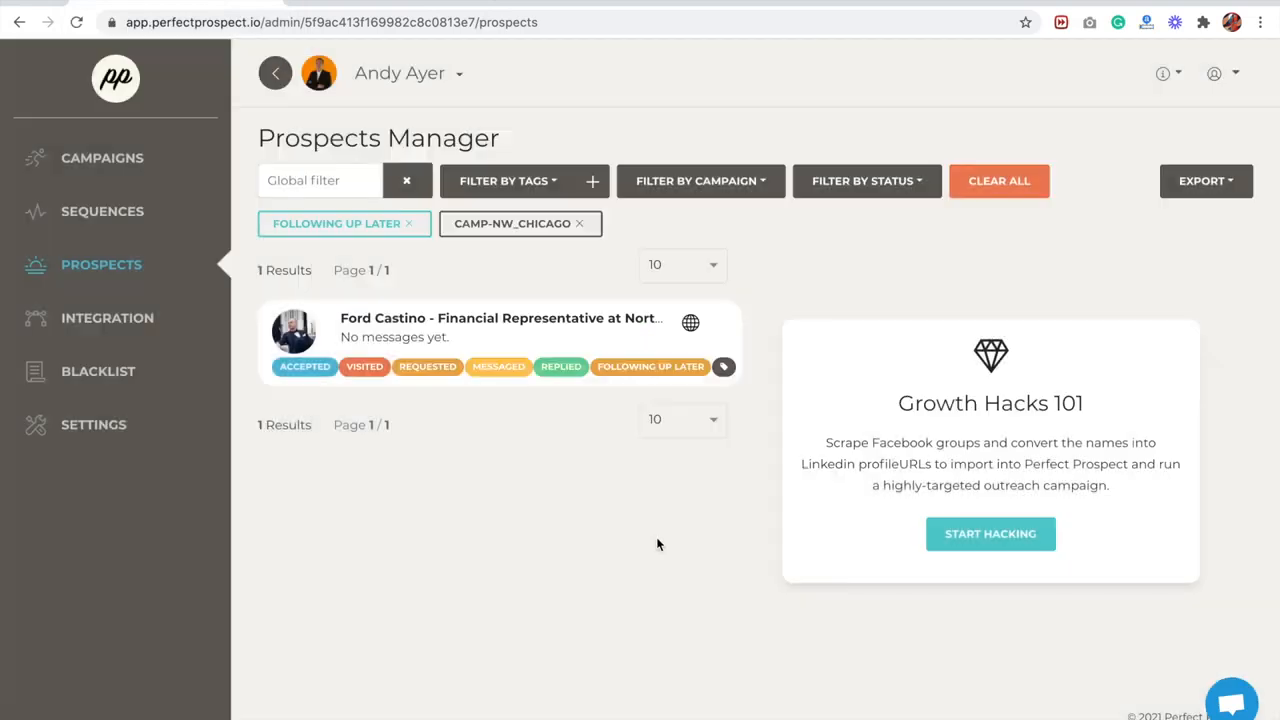
- Review the account-level Zapier integration information and the list of campaign-level integrations
click(120, 329)
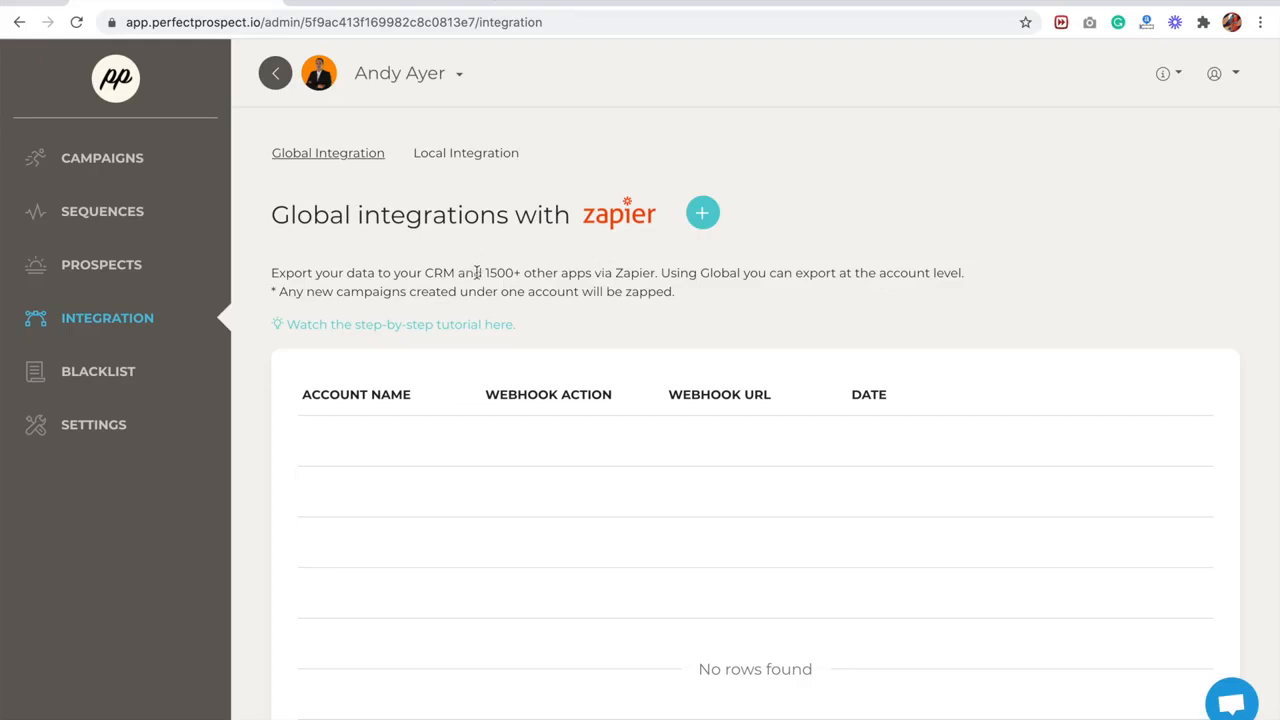
drag(486, 272, 548, 271)
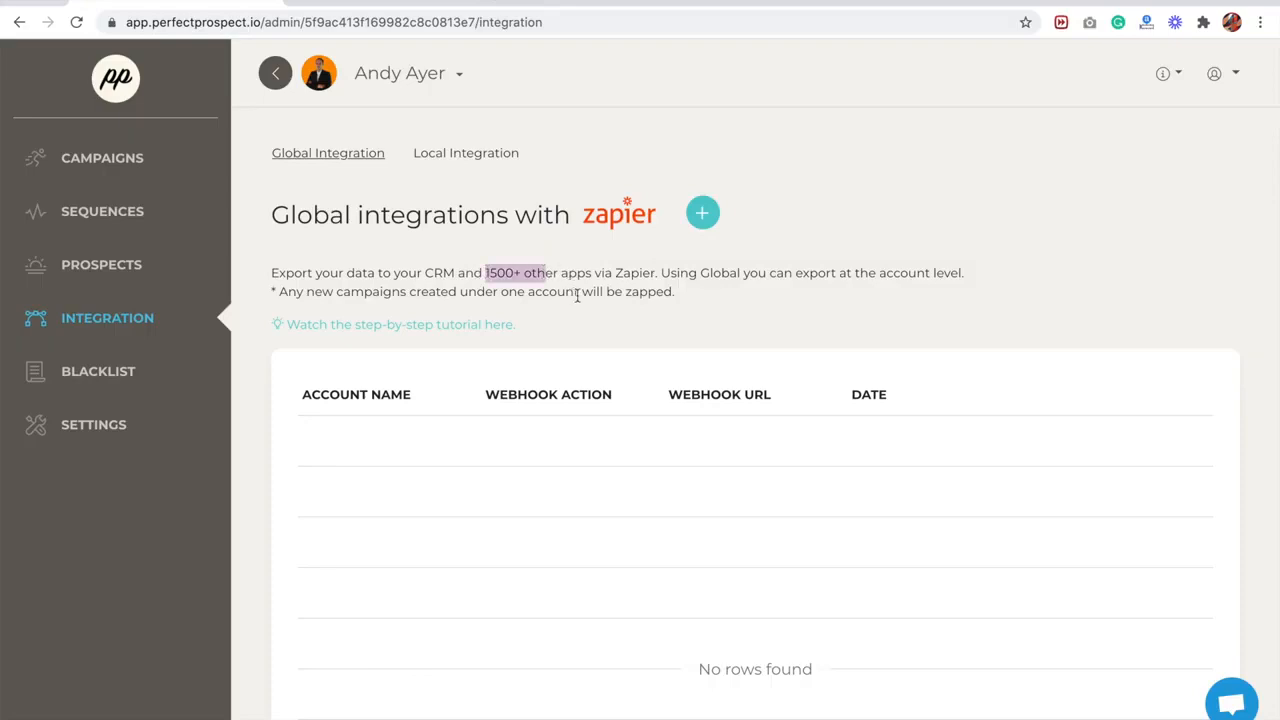
click(621, 290)
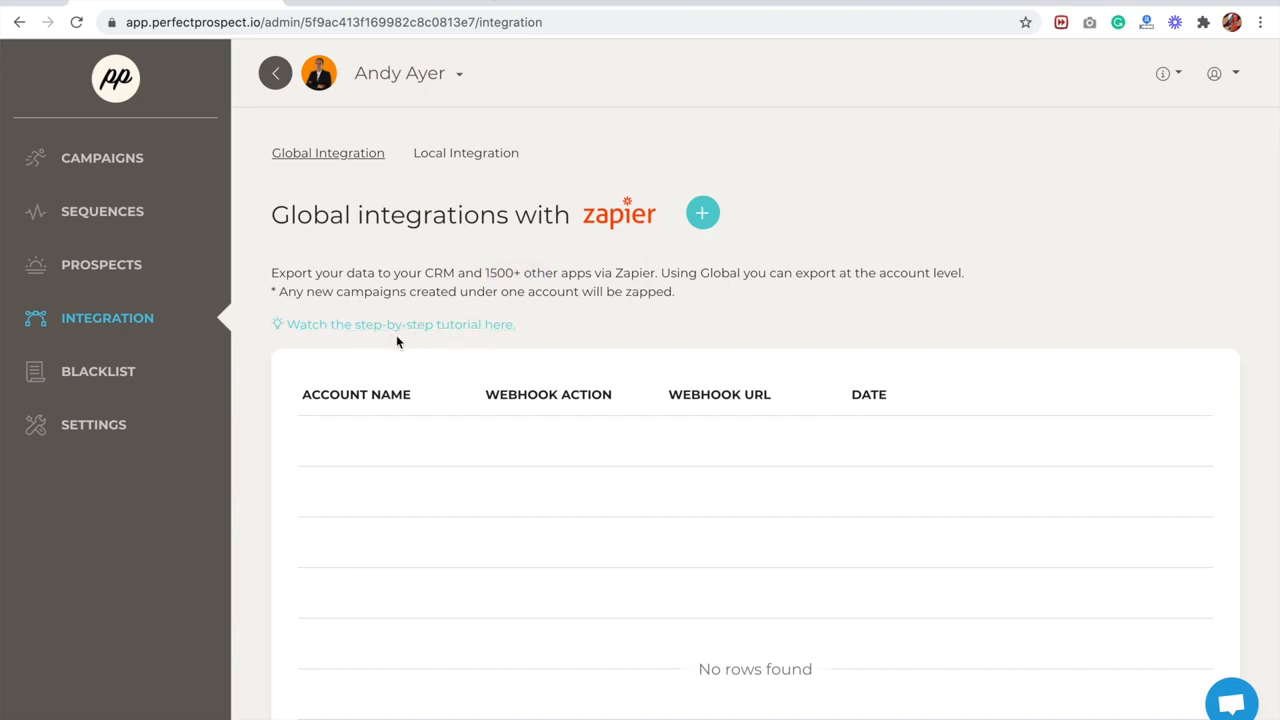
click(468, 158)
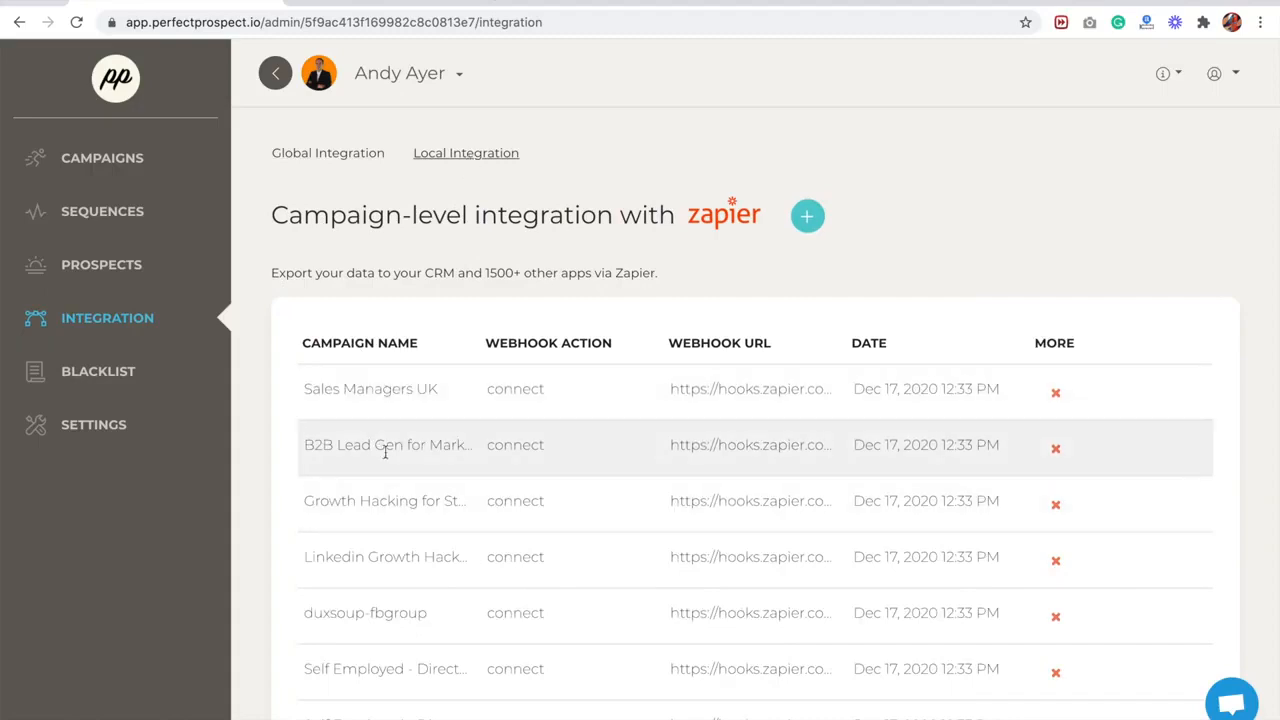
- Start a new global Zapier webhook and select the current account's user to apply it to all of that user's campaigns
drag(306, 388, 440, 392)
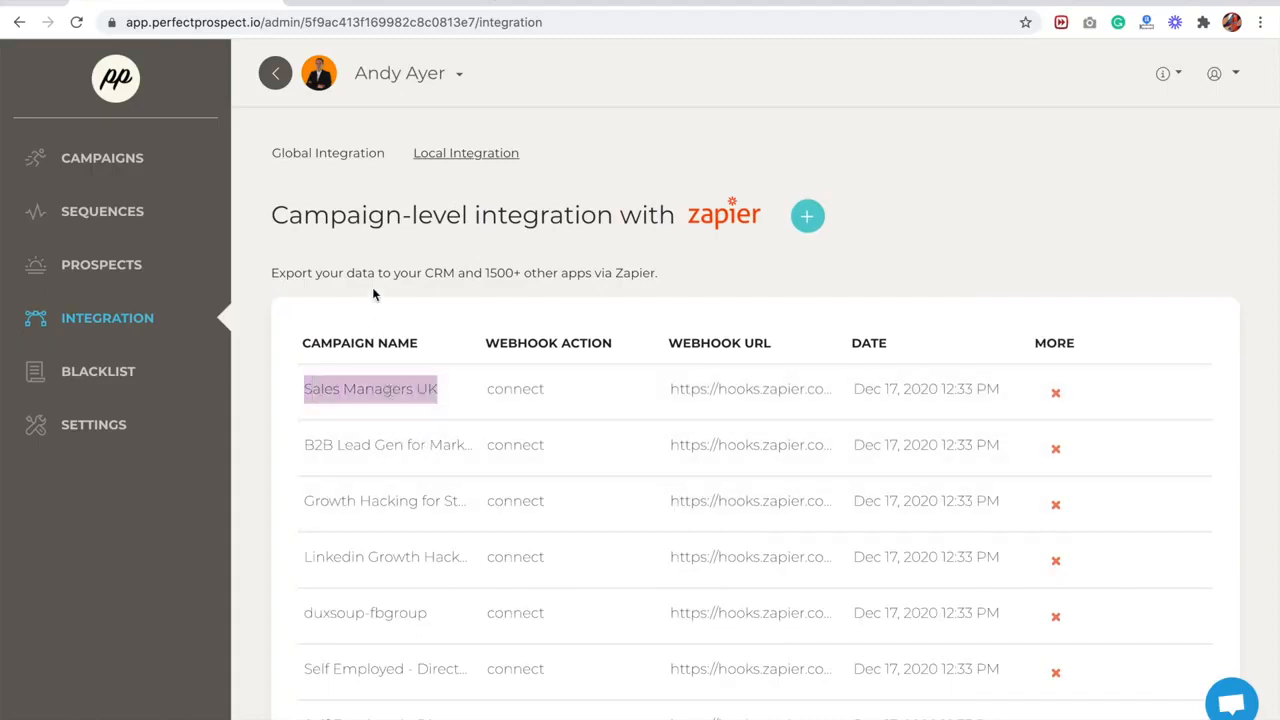
click(354, 156)
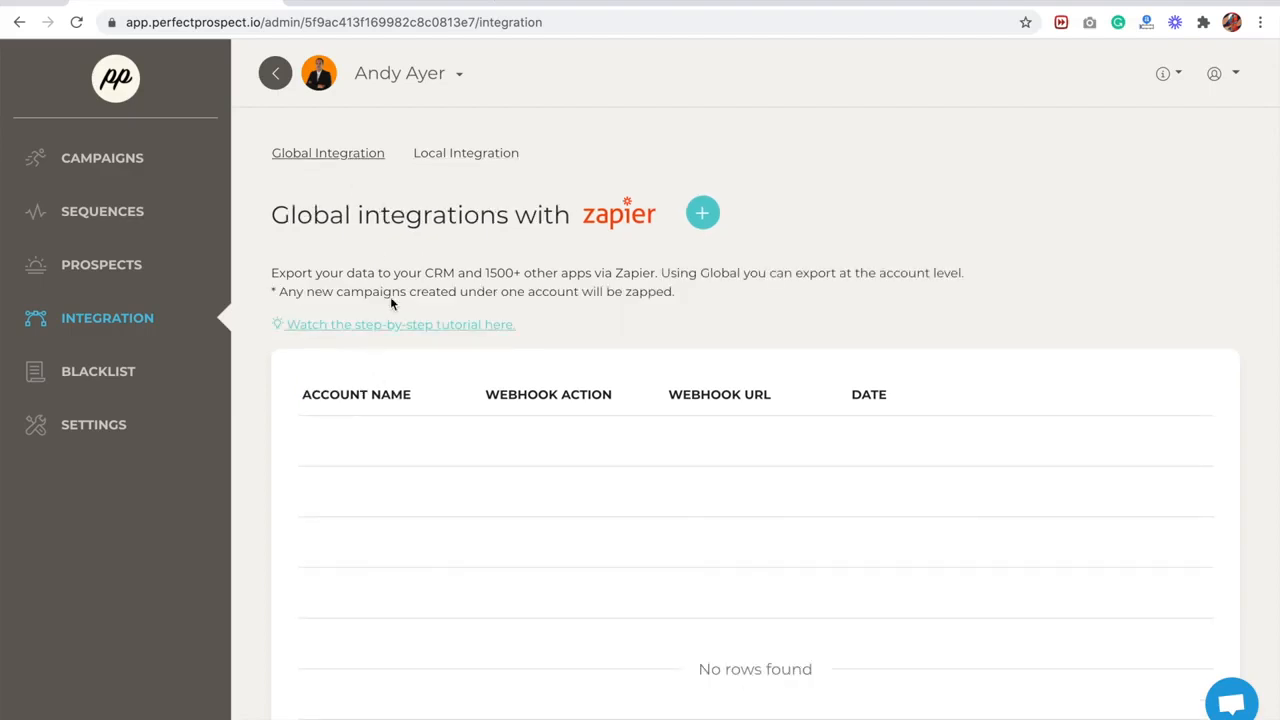
click(702, 214)
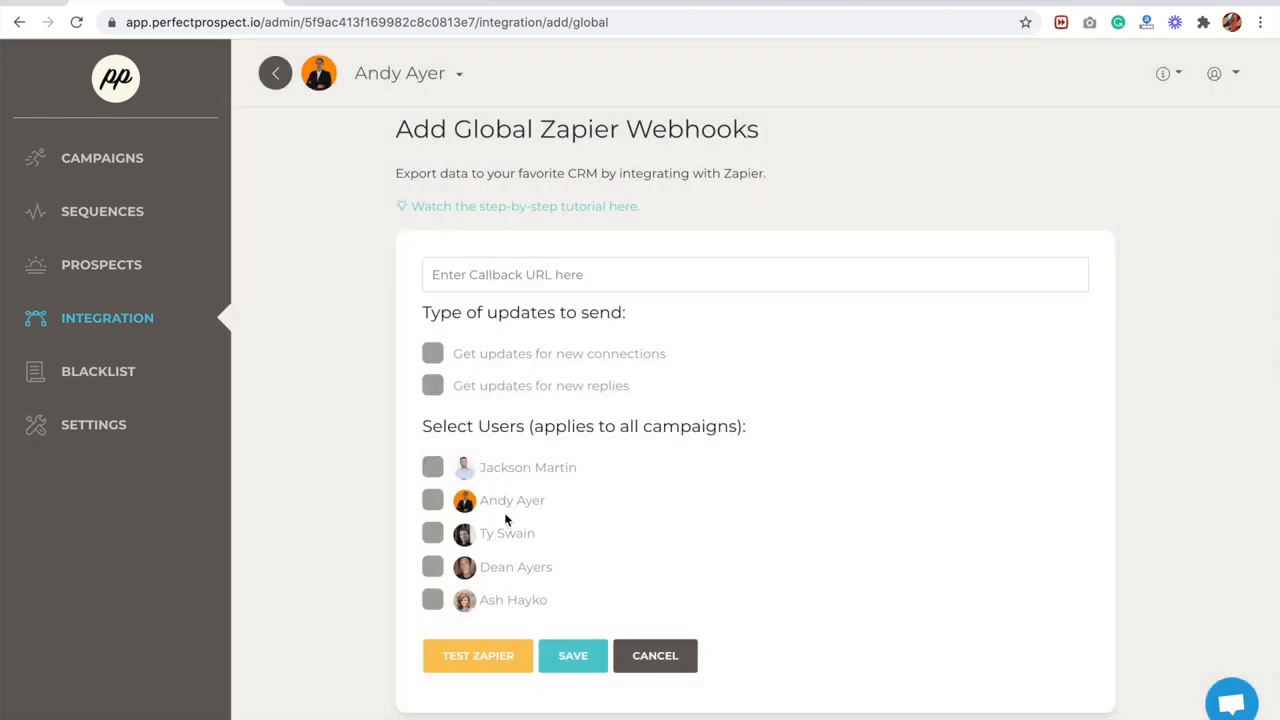
click(432, 499)
- Review the daily frequency limits in the account settings and view the available time zones without changing the selection
click(101, 431)
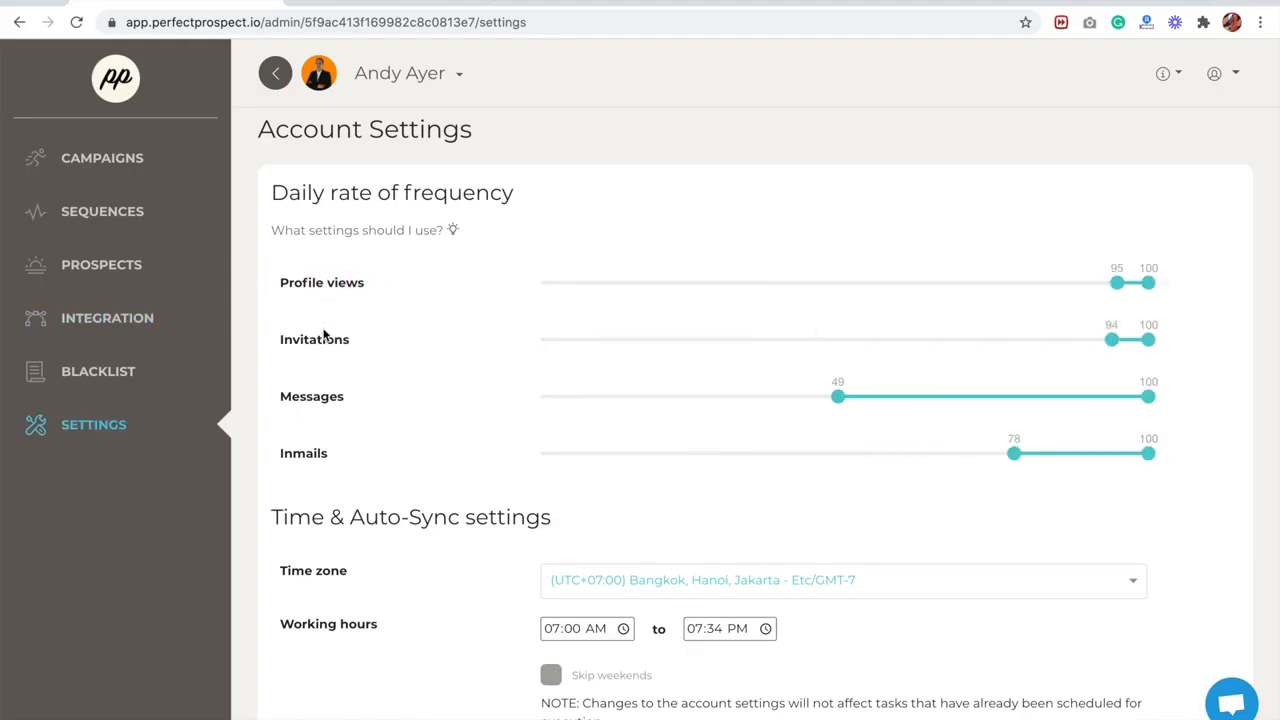
drag(286, 340, 379, 339)
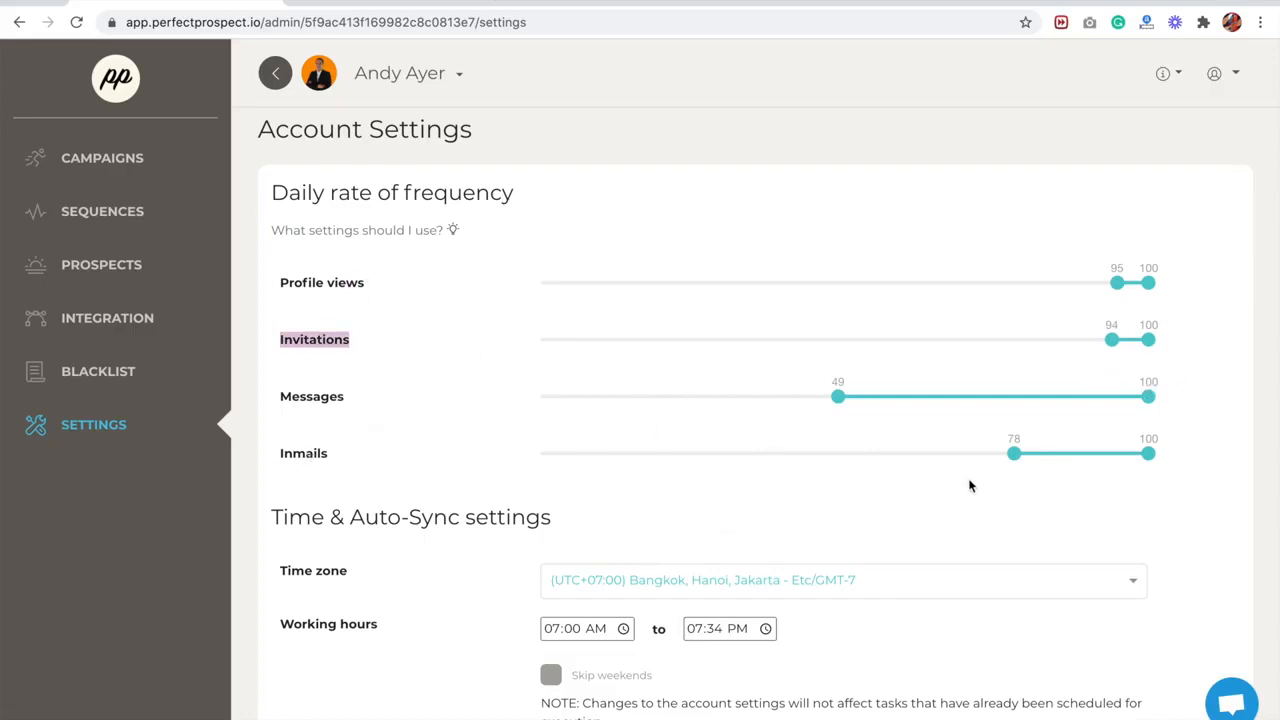
scroll(968, 486, down, 3)
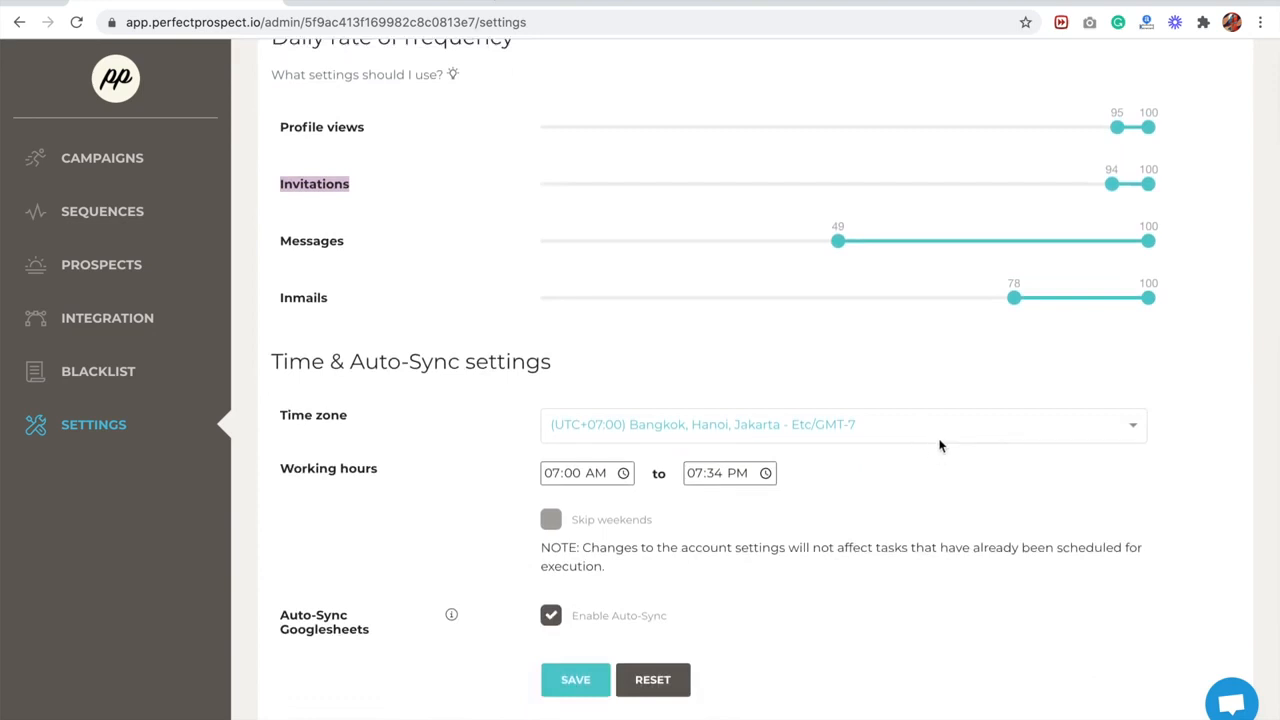
click(872, 429)
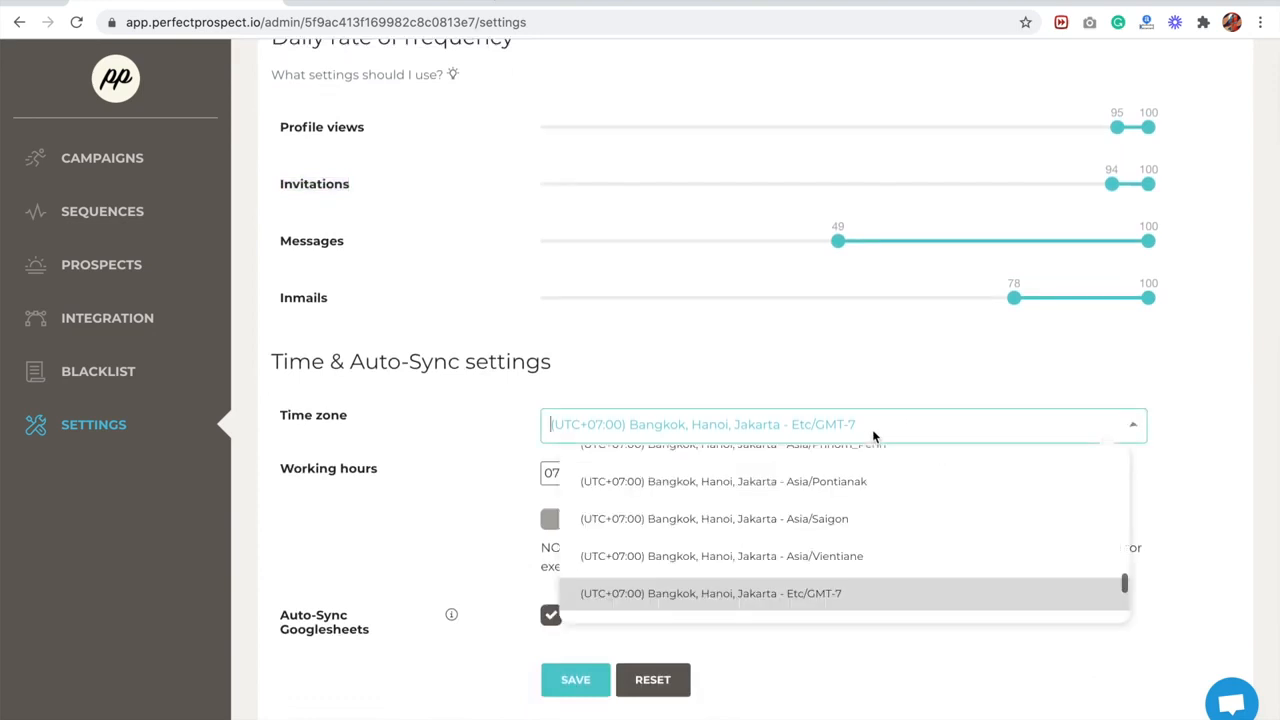
click(922, 375)
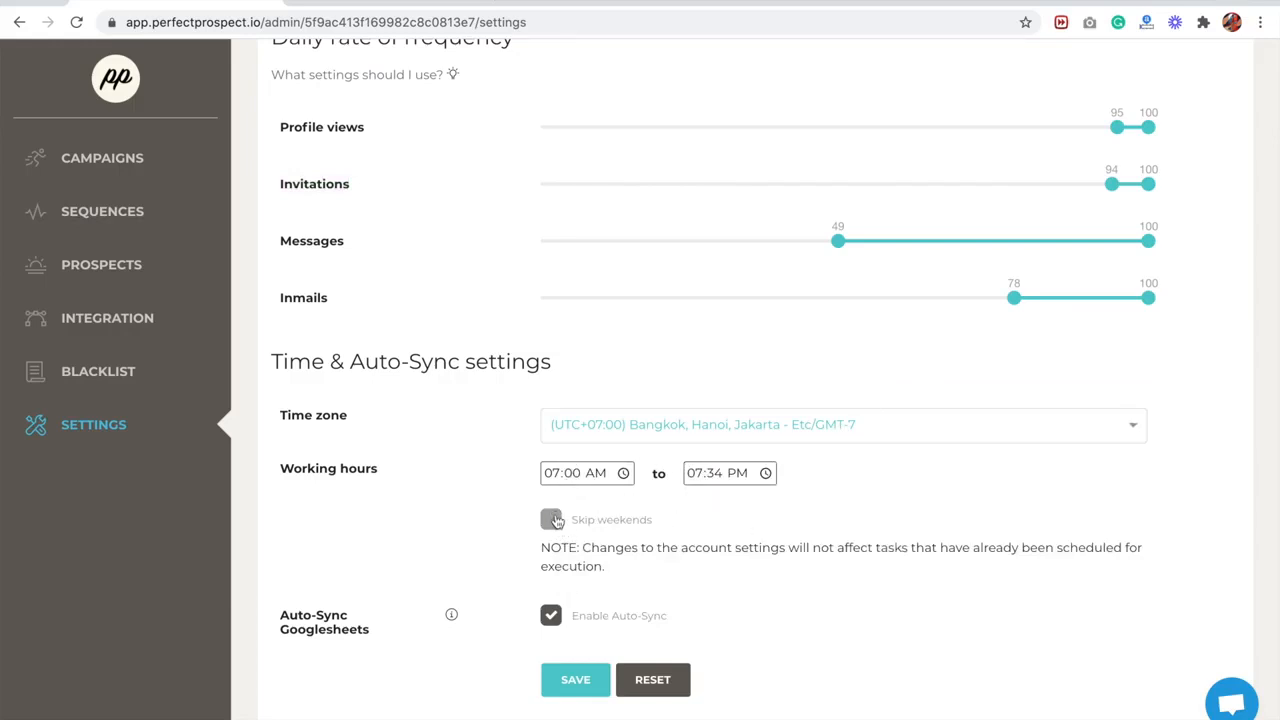
- Review the weekend skipping, Google Sheets auto-sync and pending invitations sections of the account settings
scroll(554, 522, down, 2)
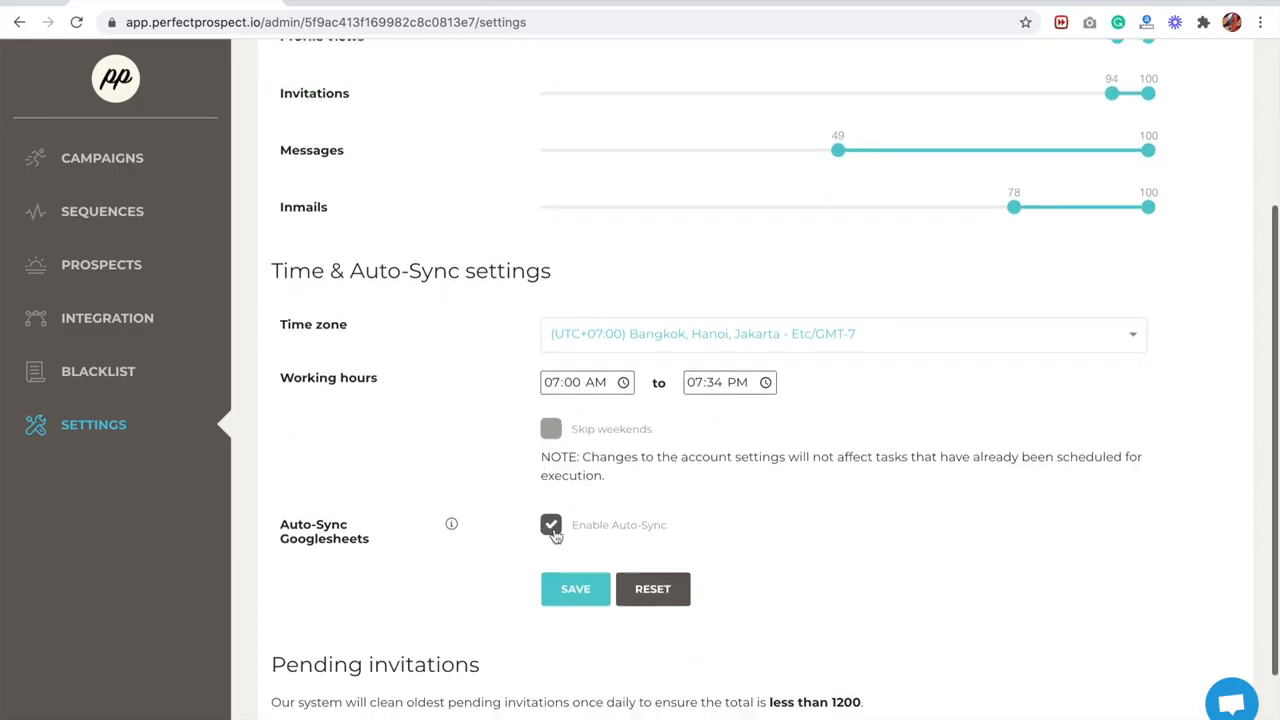
drag(283, 540, 373, 544)
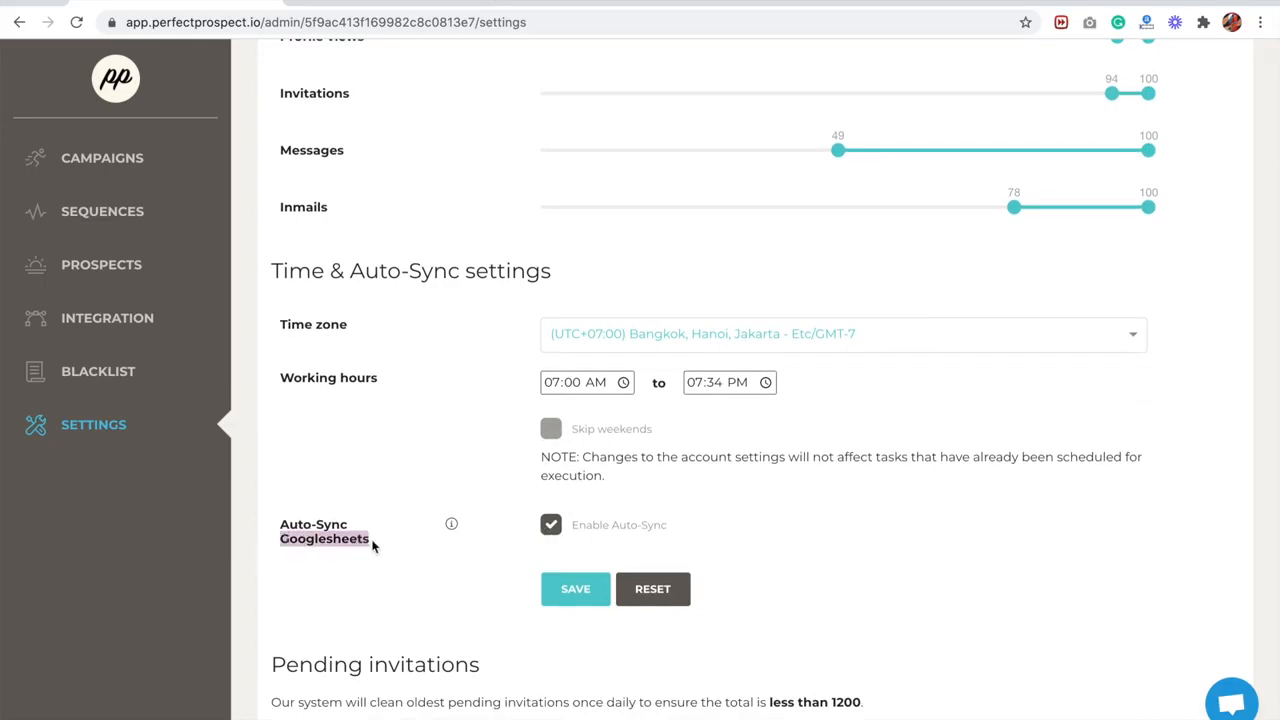
click(409, 570)
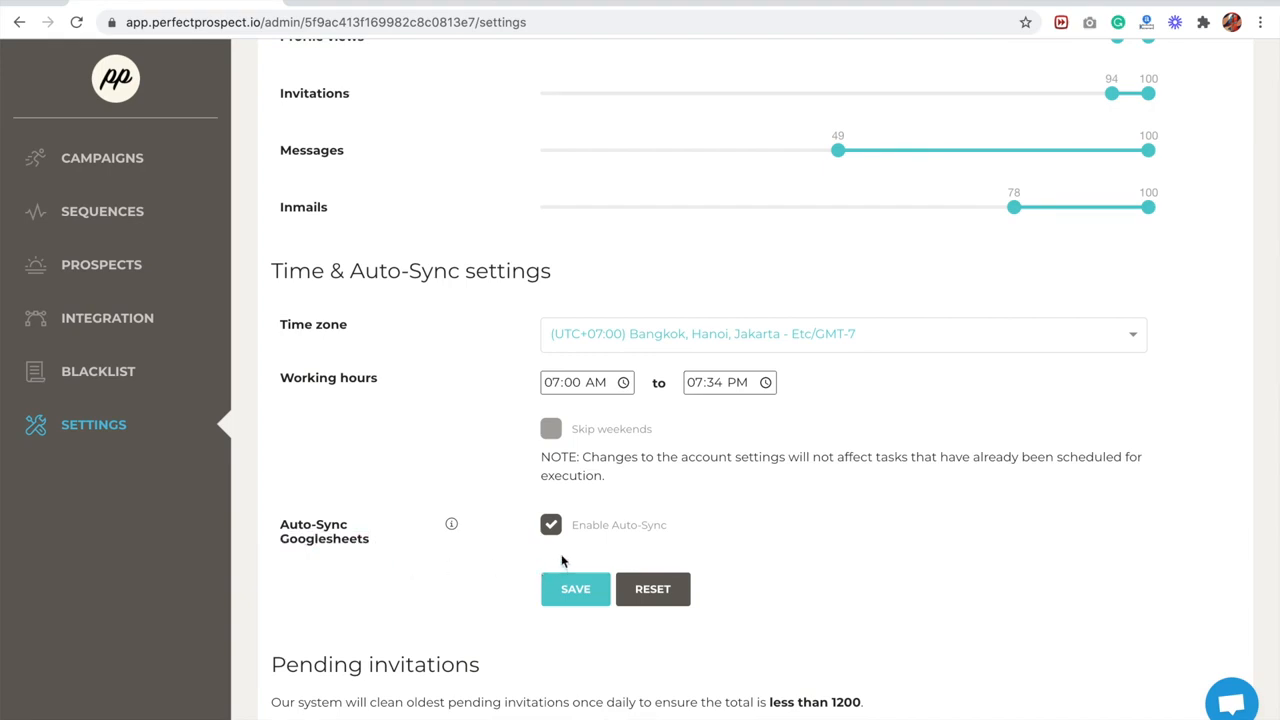
scroll(561, 553, down, 1)
drag(285, 612, 480, 608)
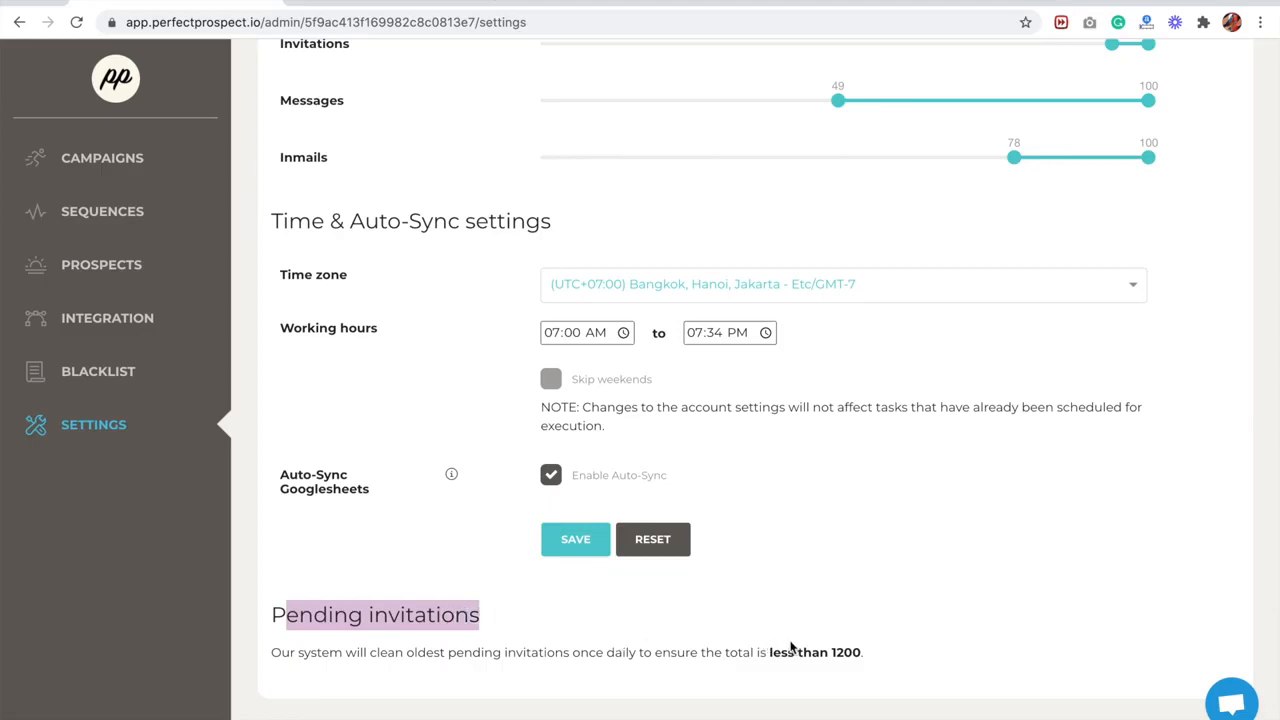
drag(769, 652, 858, 652)
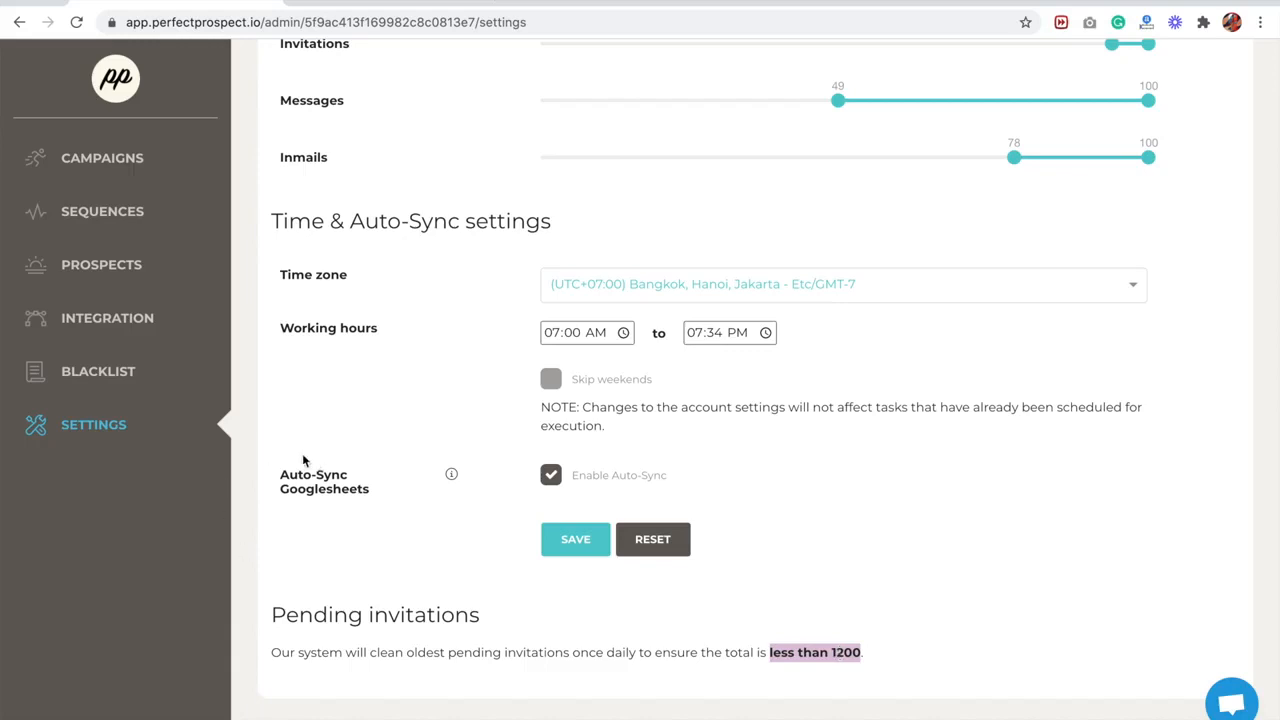
- Open the Blacklist page and activate the entry for a Sales Navigator profile URL
click(127, 378)
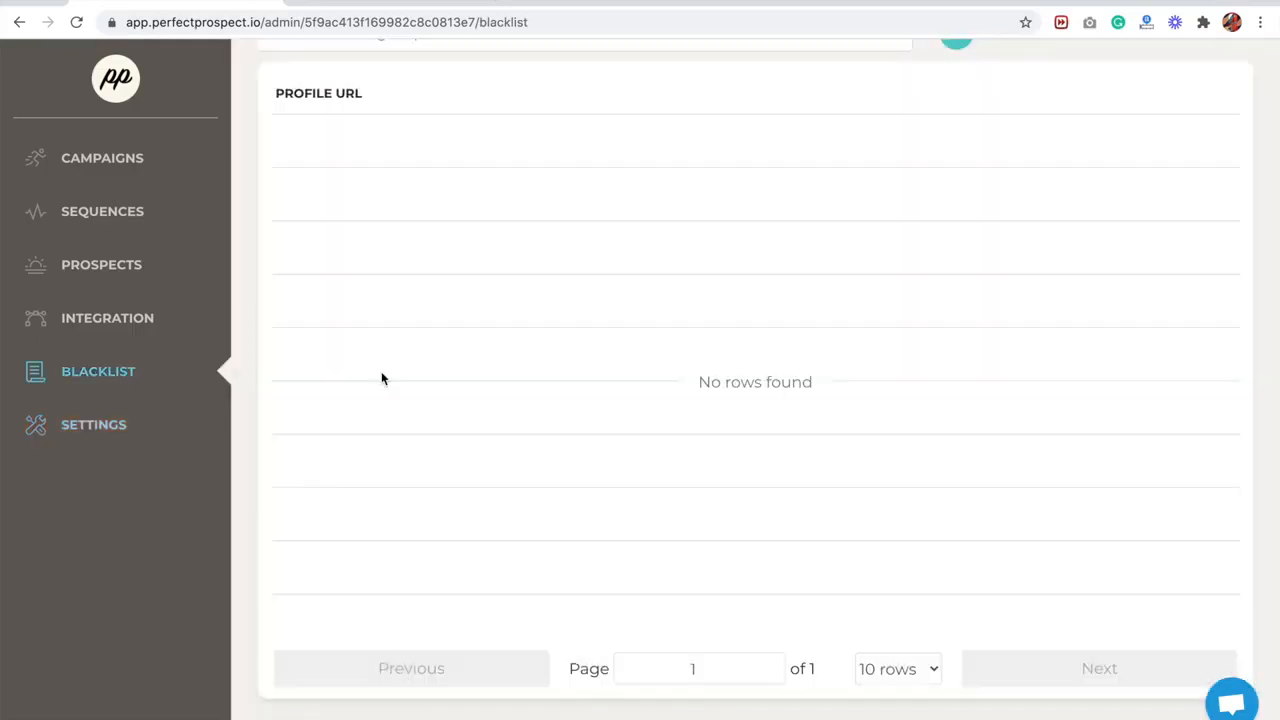
click(362, 181)
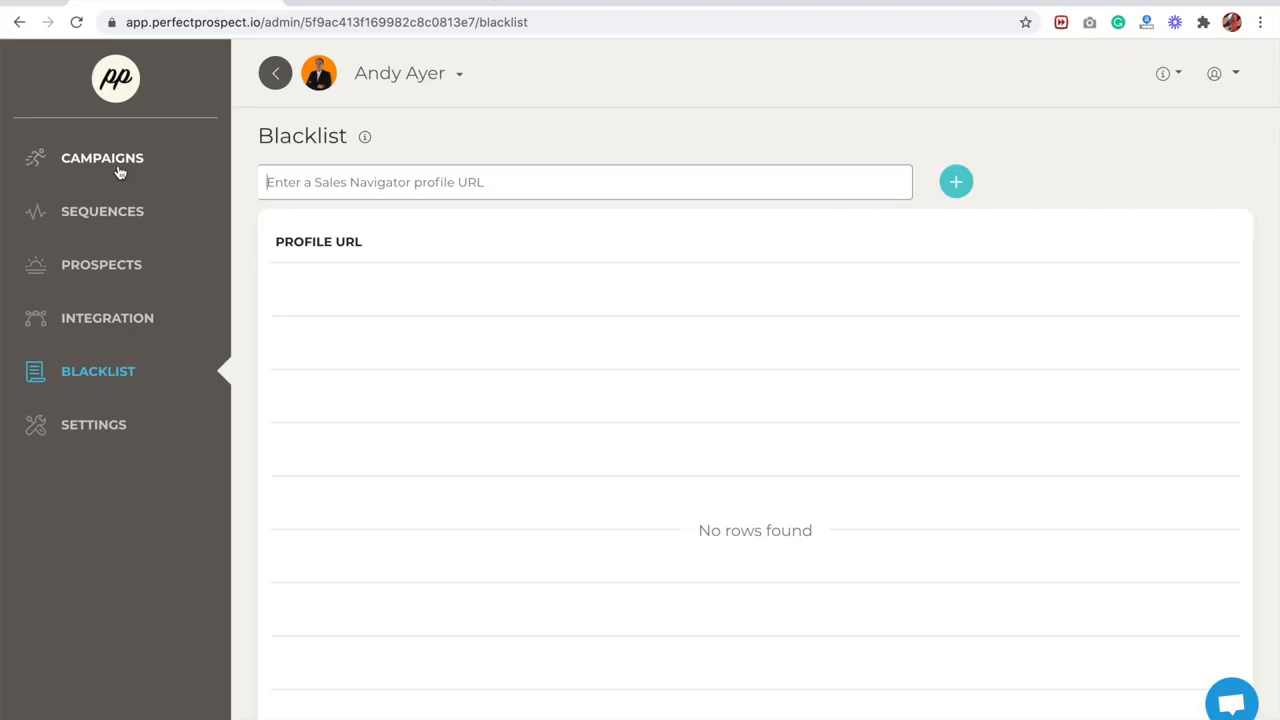
- Open the support chat to view the conversation and close it again
click(1231, 83)
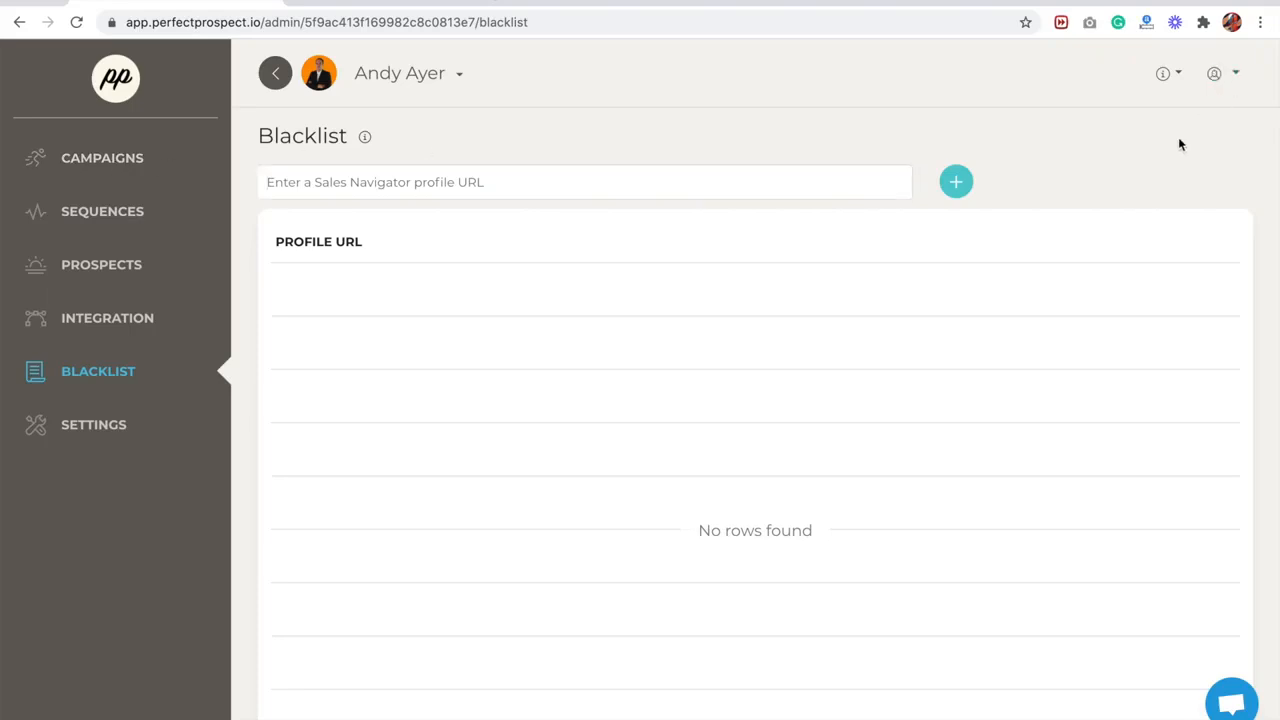
click(1232, 705)
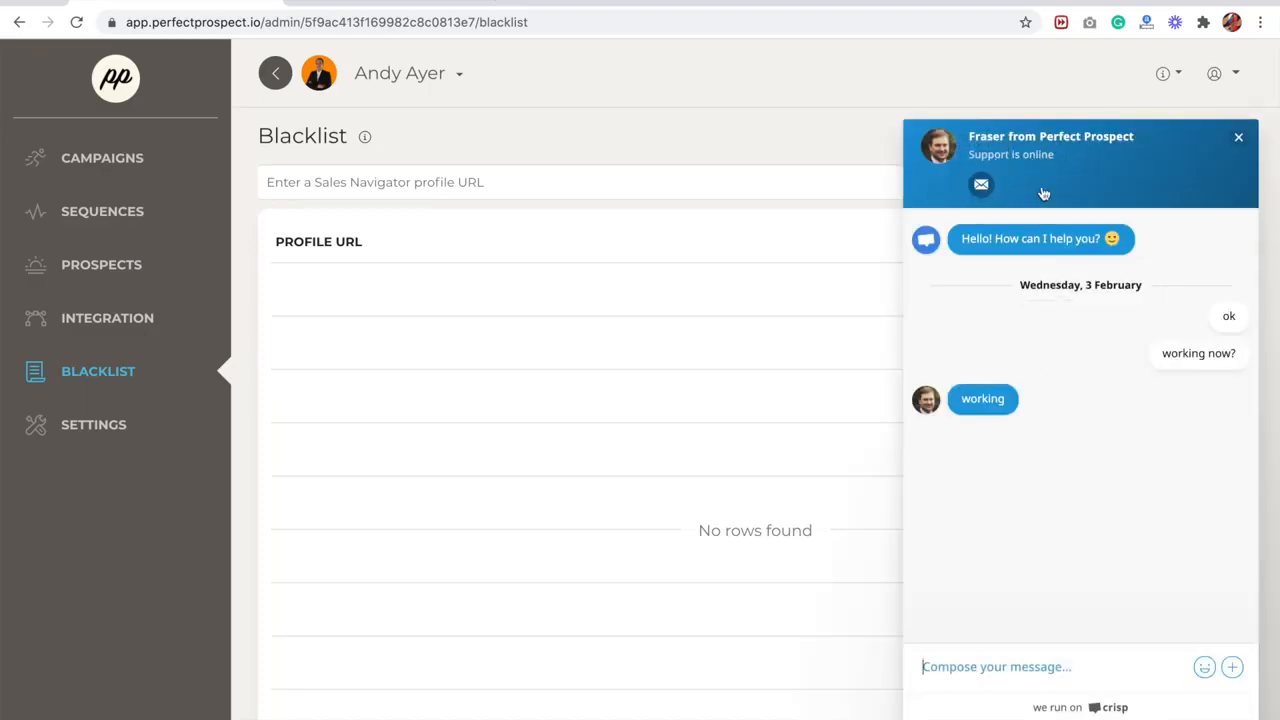
click(1238, 139)
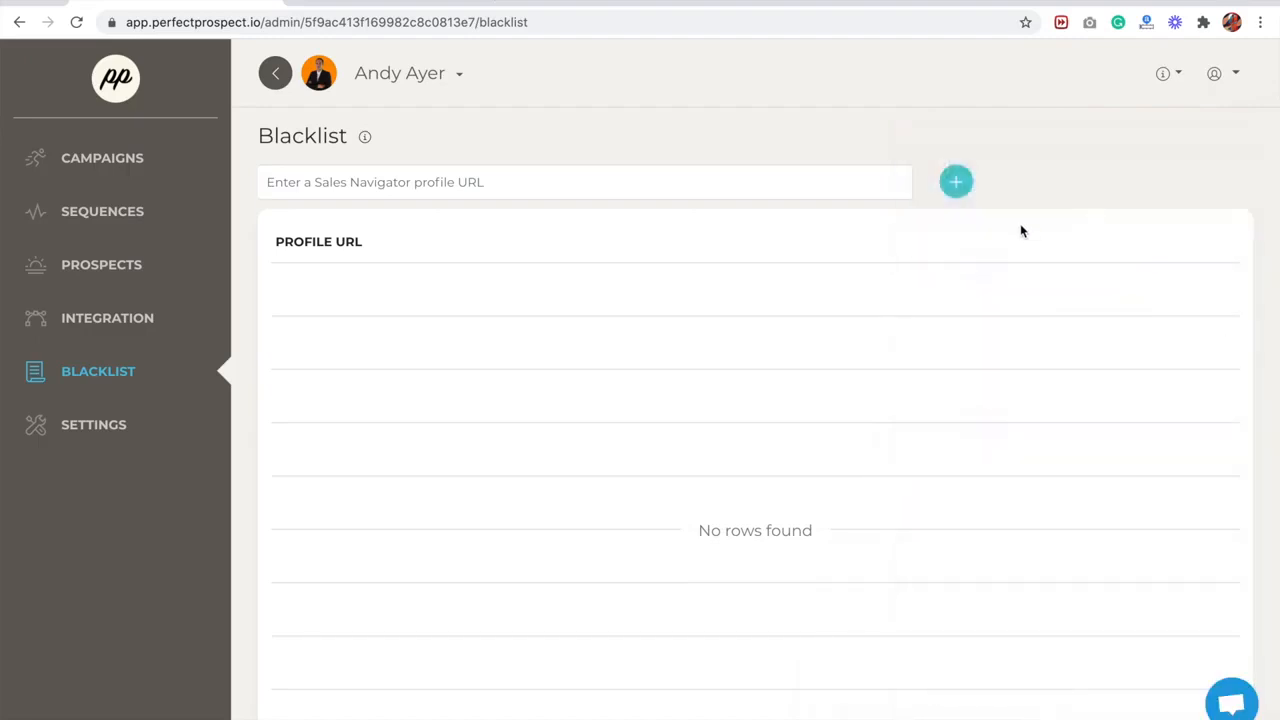